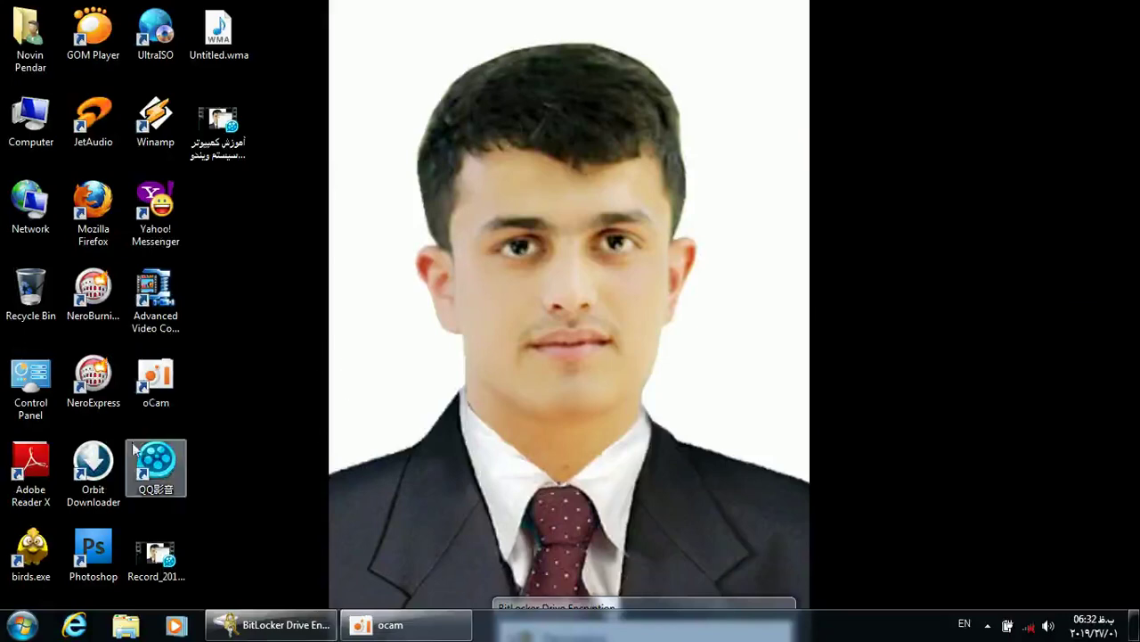
Open Control Panel from the Start menu and maximize it to show all items
click(23, 626)
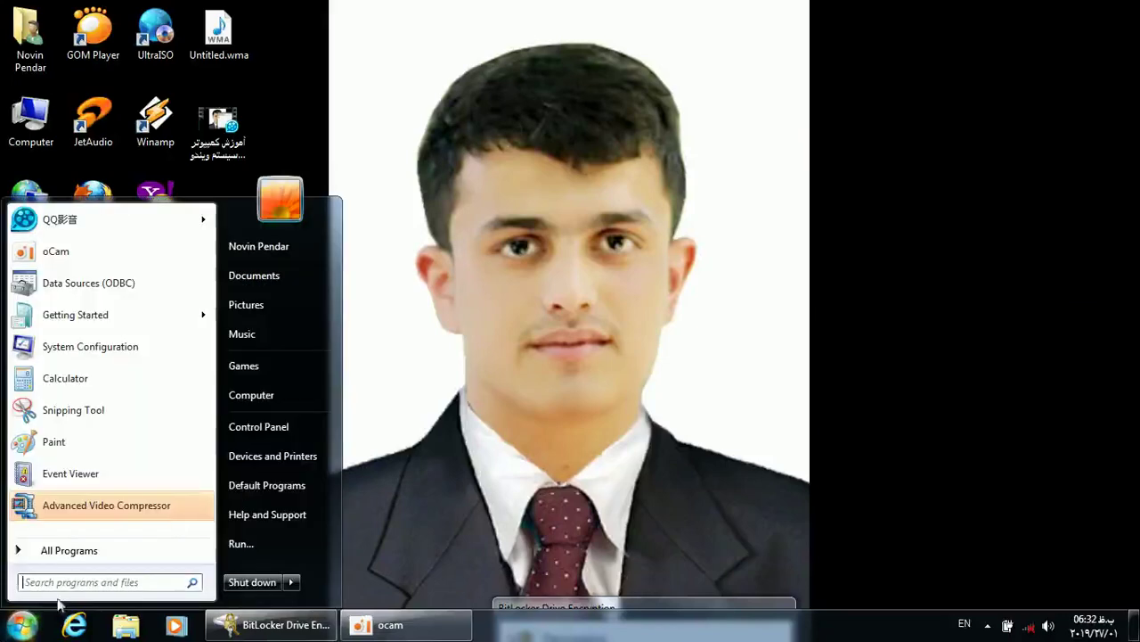
click(260, 425)
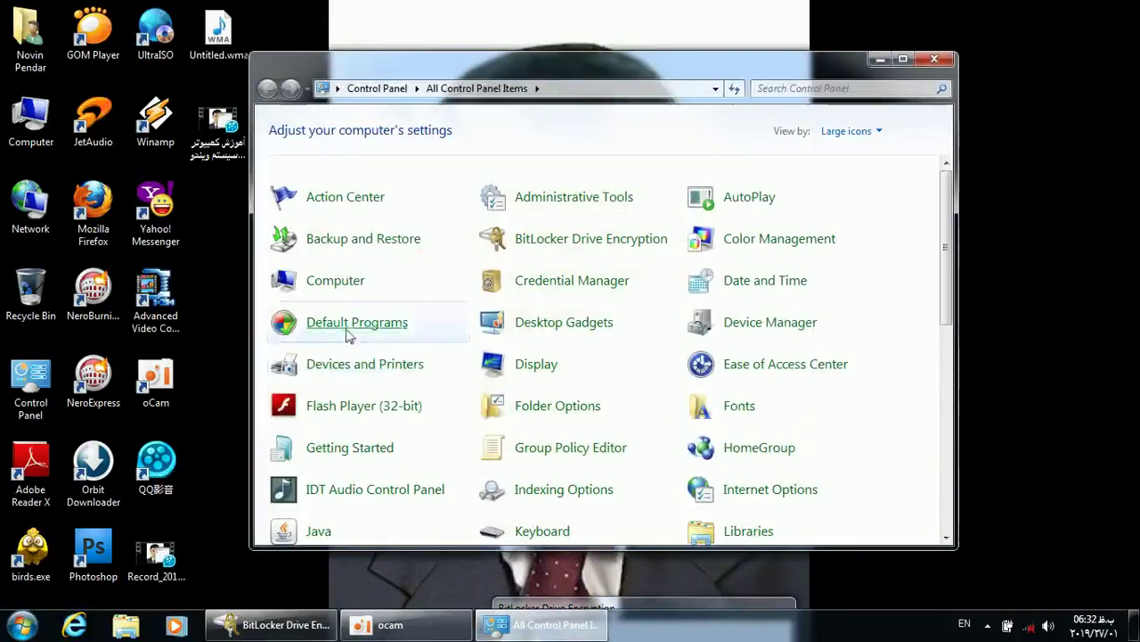
double_click(546, 60)
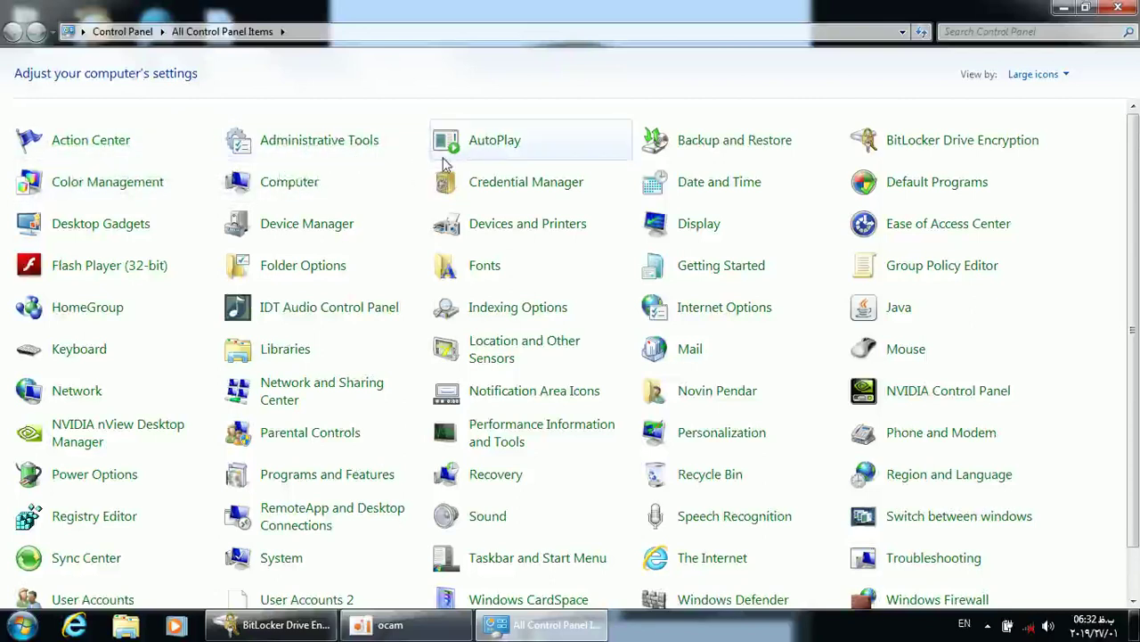
Open Backup and Restore and choose 'Create a system image'
click(700, 152)
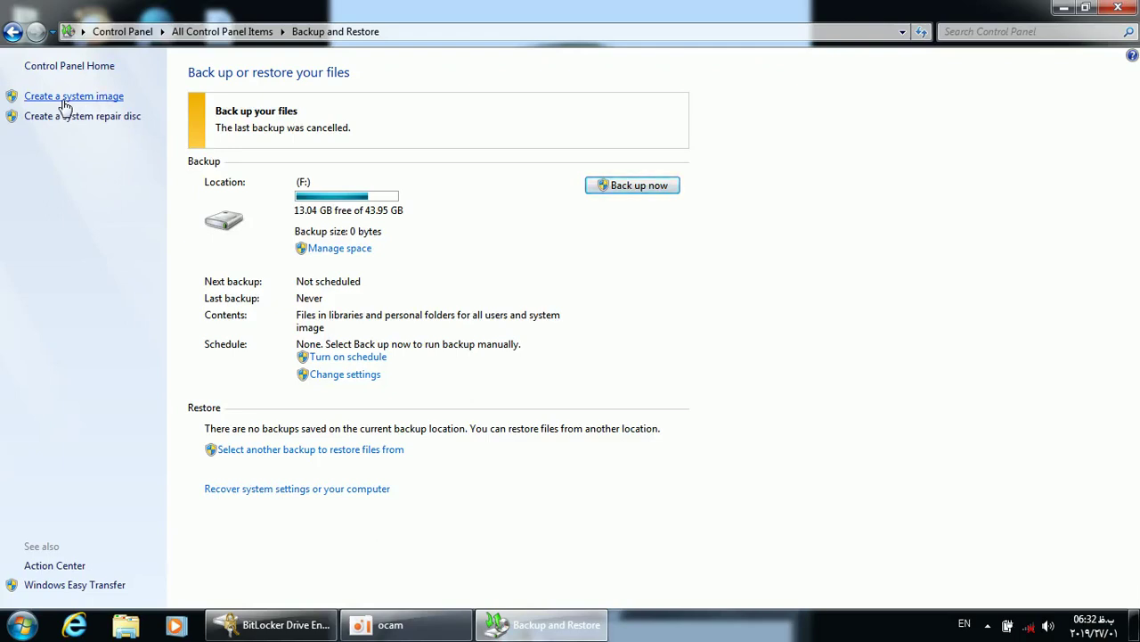
click(65, 96)
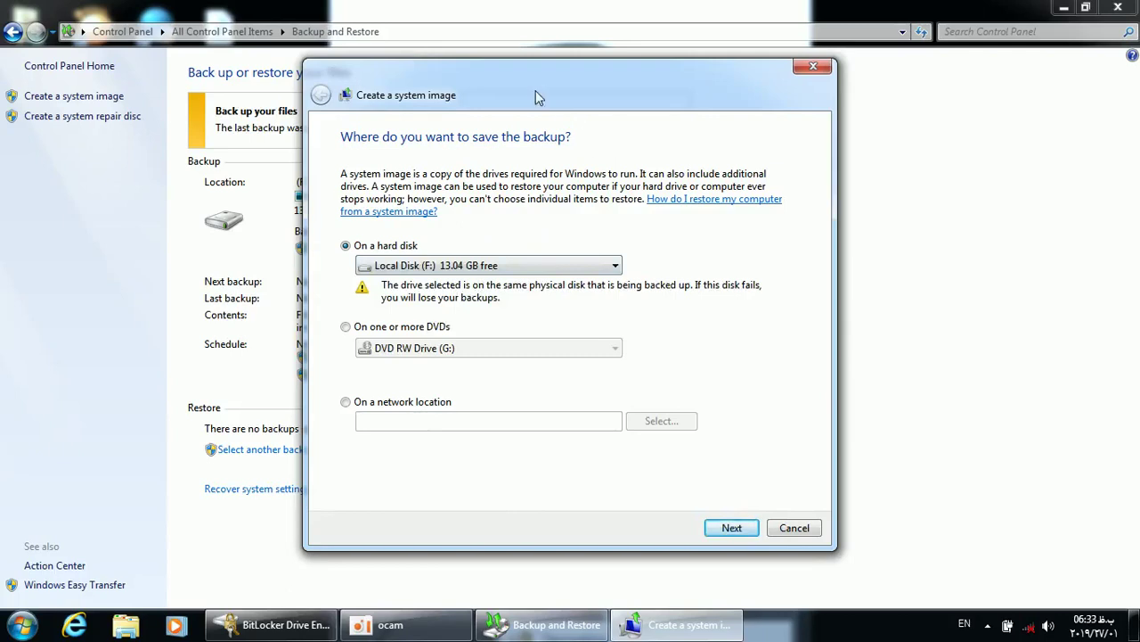
Set up a system image of (C:) System to Local Disk (F:), then cancel at confirmation
drag(536, 90, 523, 77)
click(508, 253)
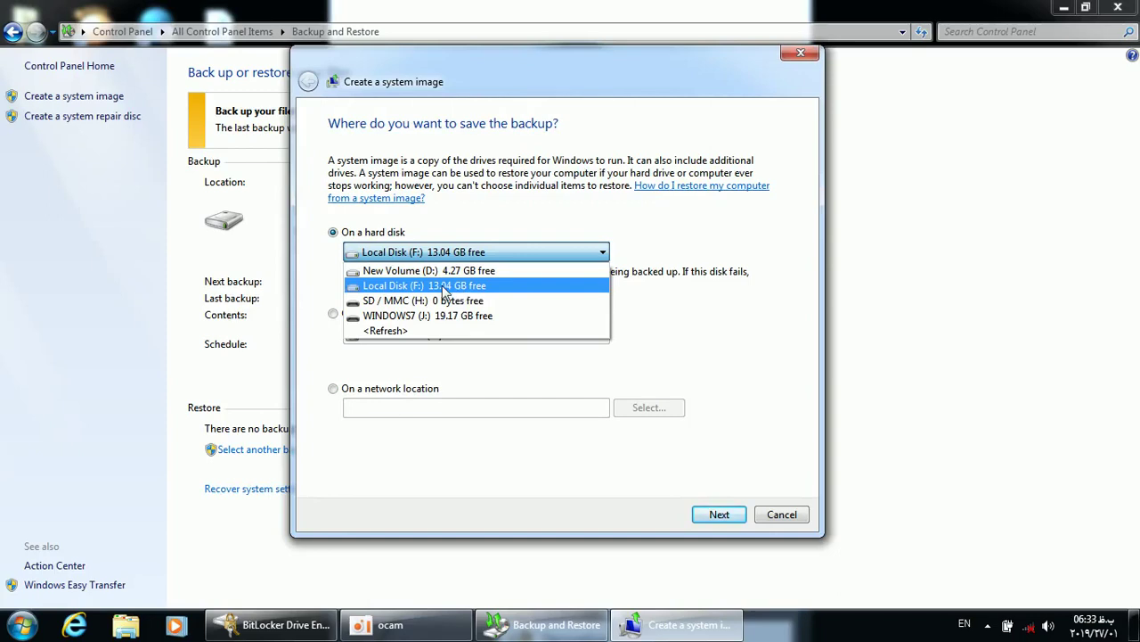
click(440, 285)
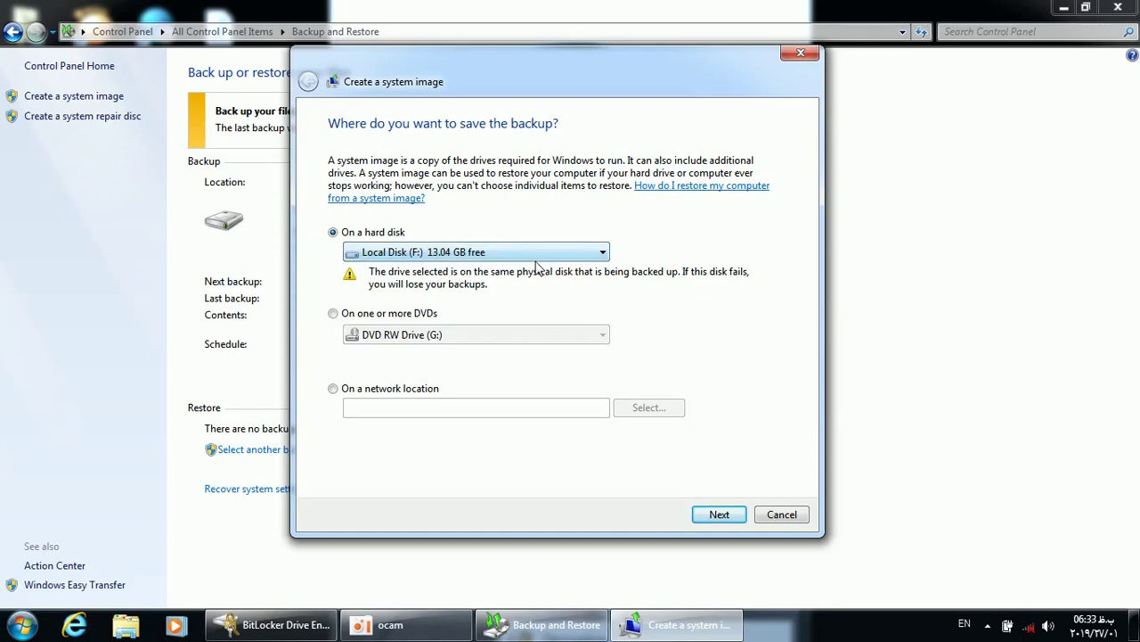
click(713, 516)
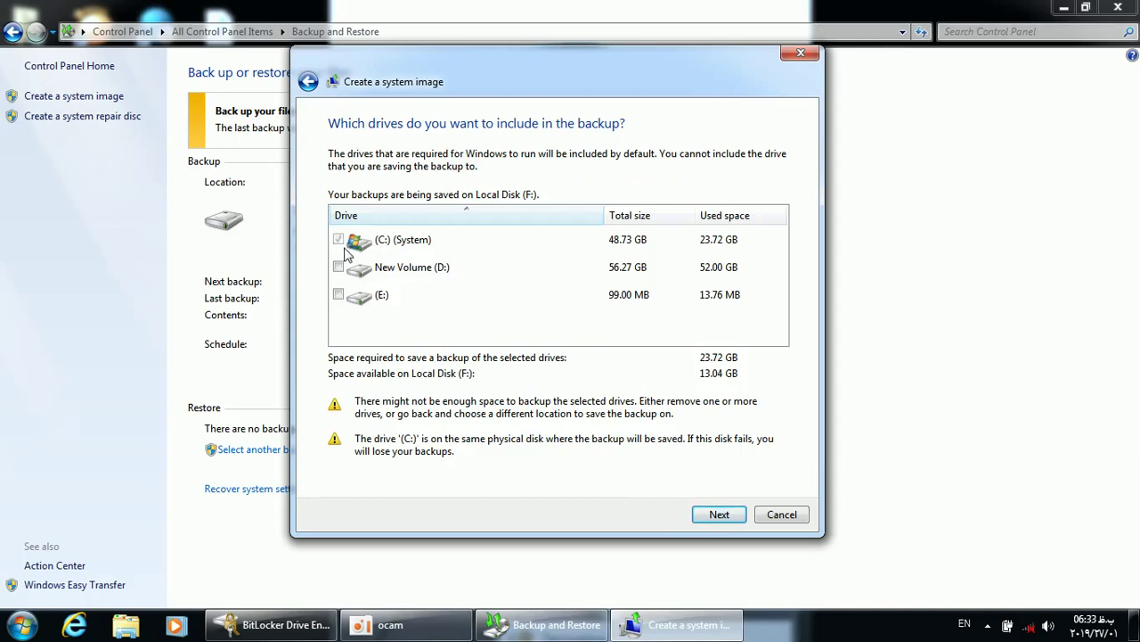
click(346, 249)
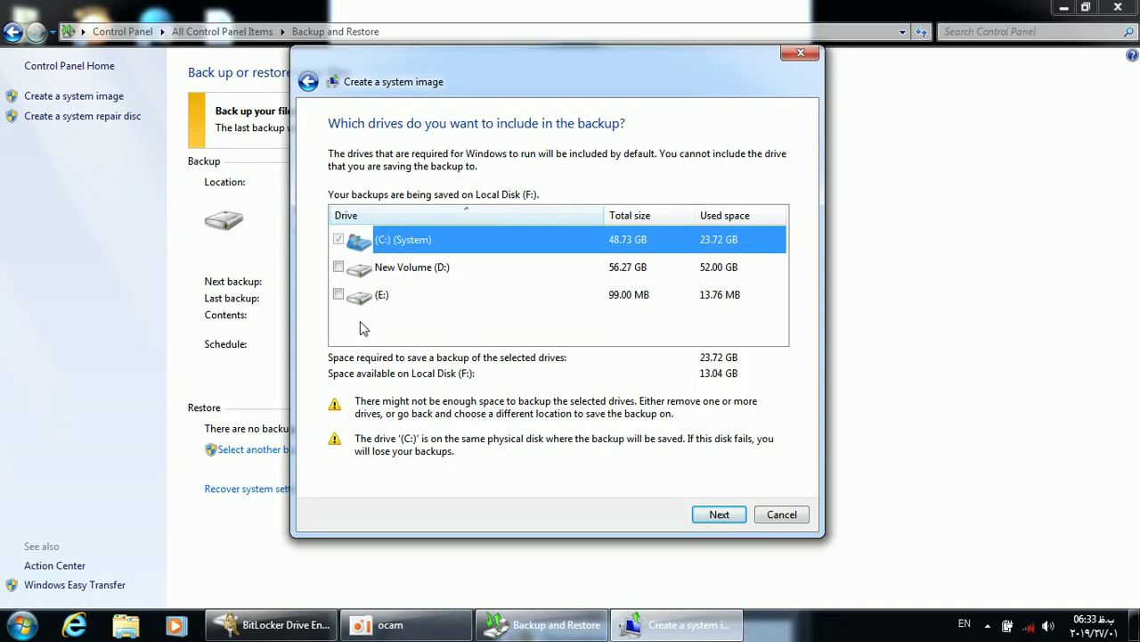
click(722, 519)
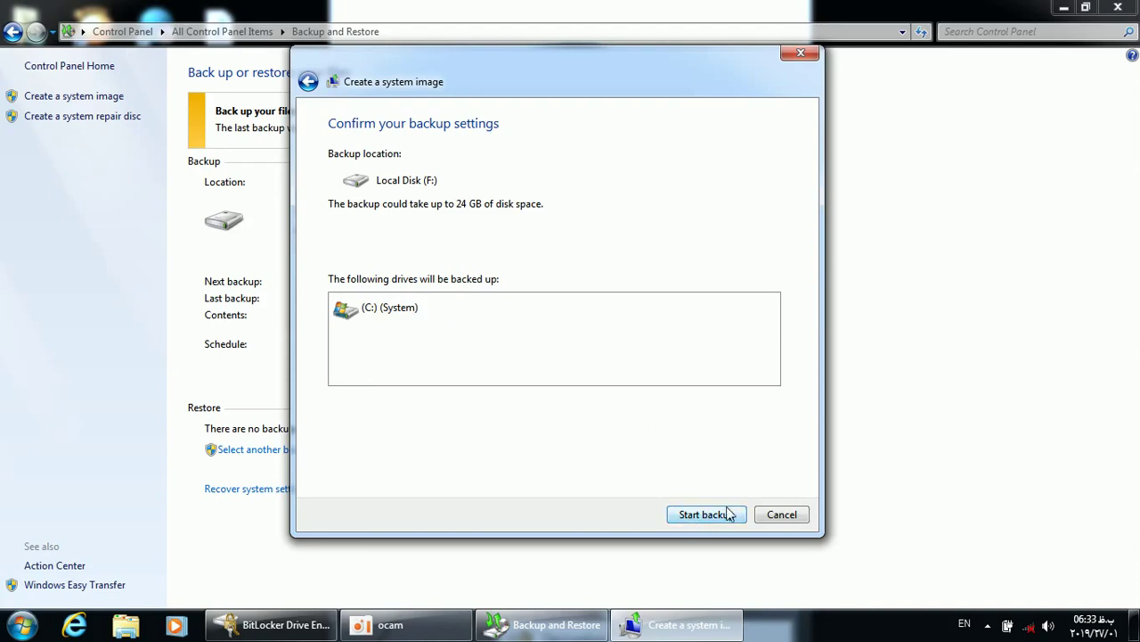
click(783, 517)
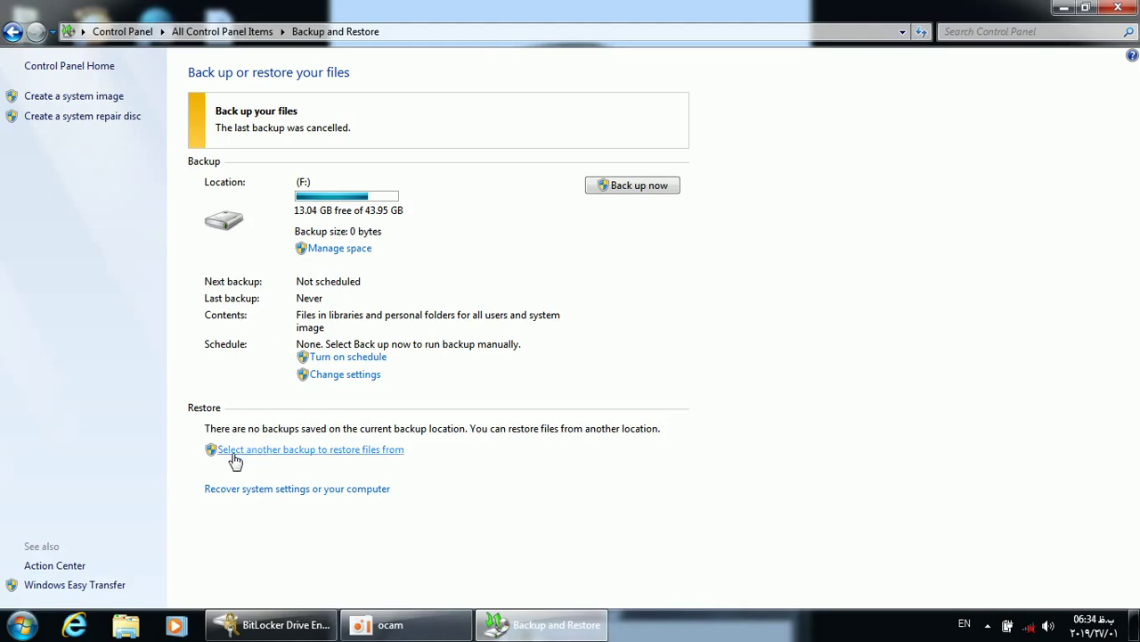
click(356, 451)
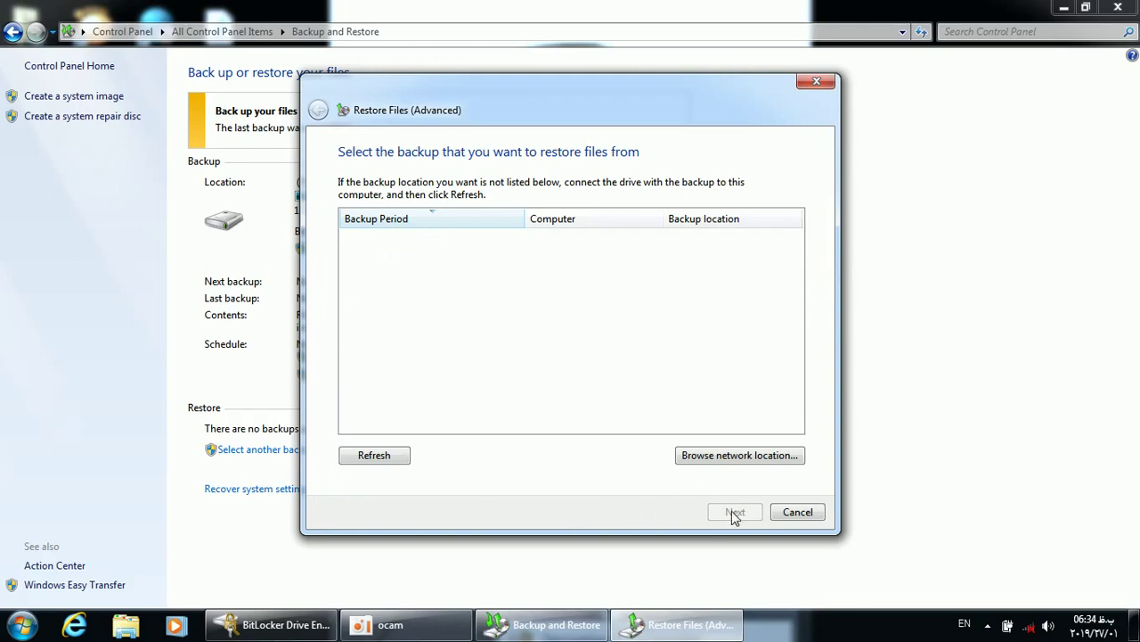
click(786, 511)
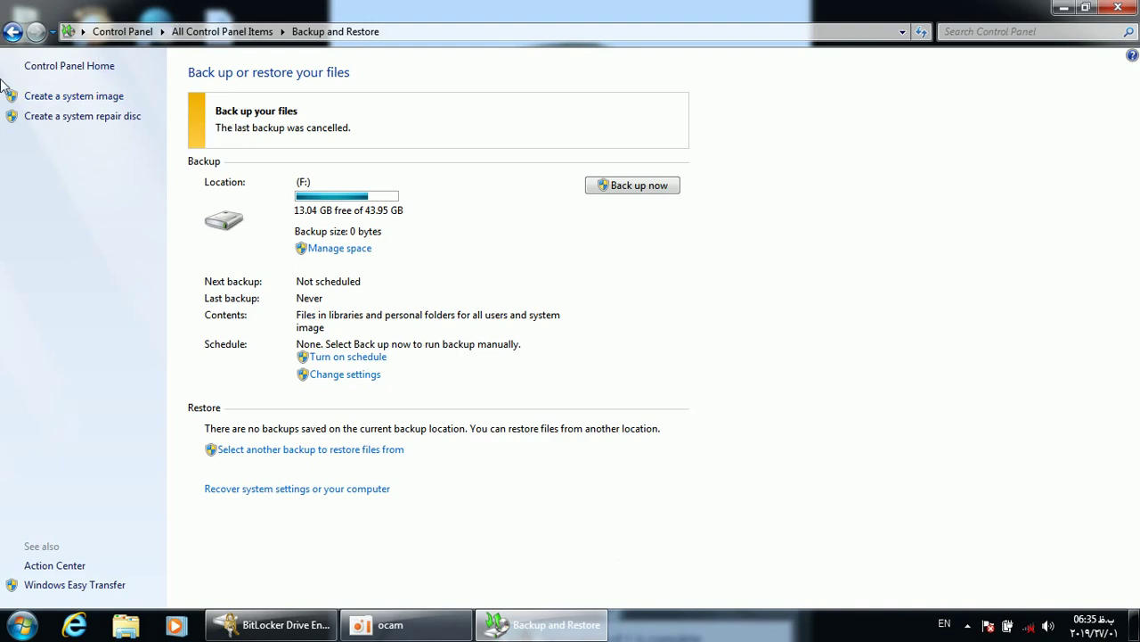
Open the BitLocker Drive Encryption page, restore its window, and open Computer from the desktop
click(11, 32)
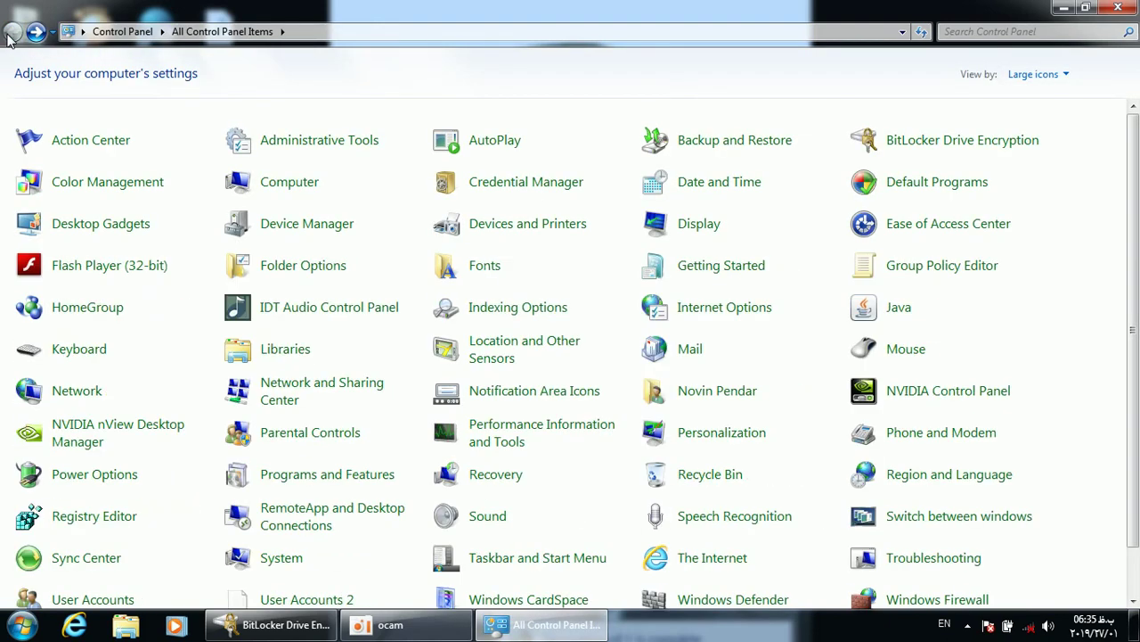
click(930, 147)
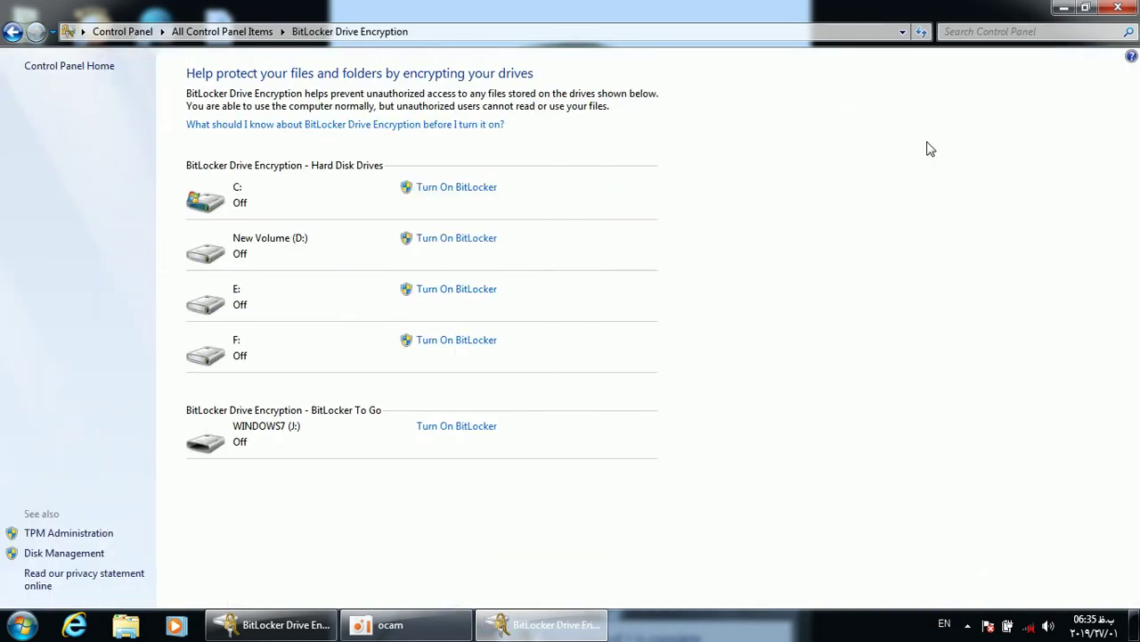
double_click(700, 8)
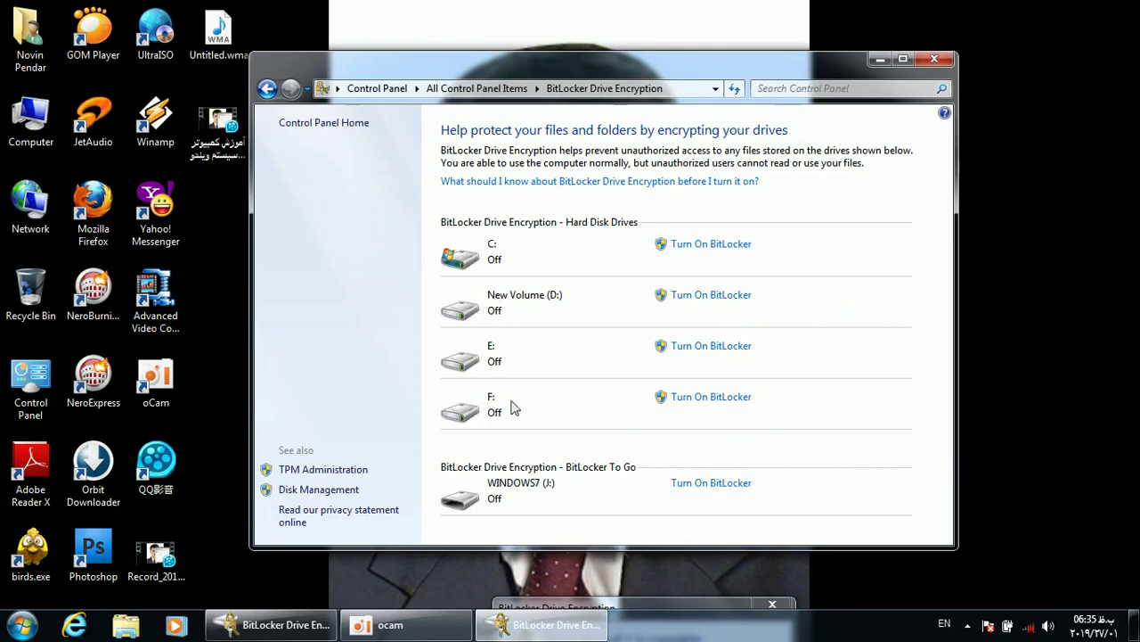
double_click(23, 121)
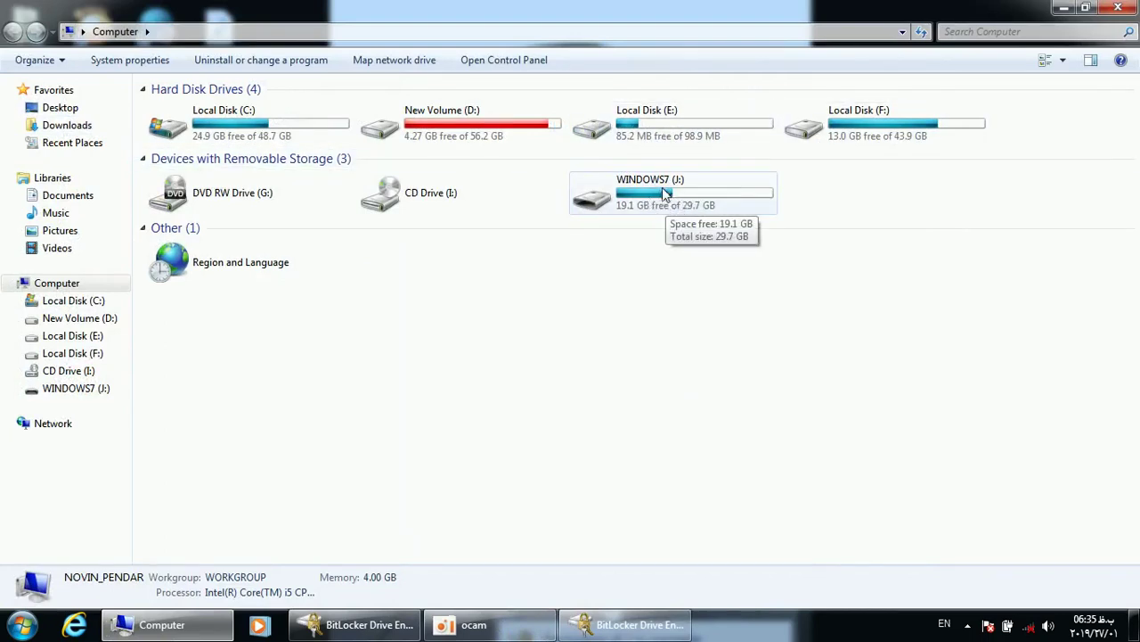
Check BitLocker status of drives J:, E: and D: in Computer, then close the window
click(645, 191)
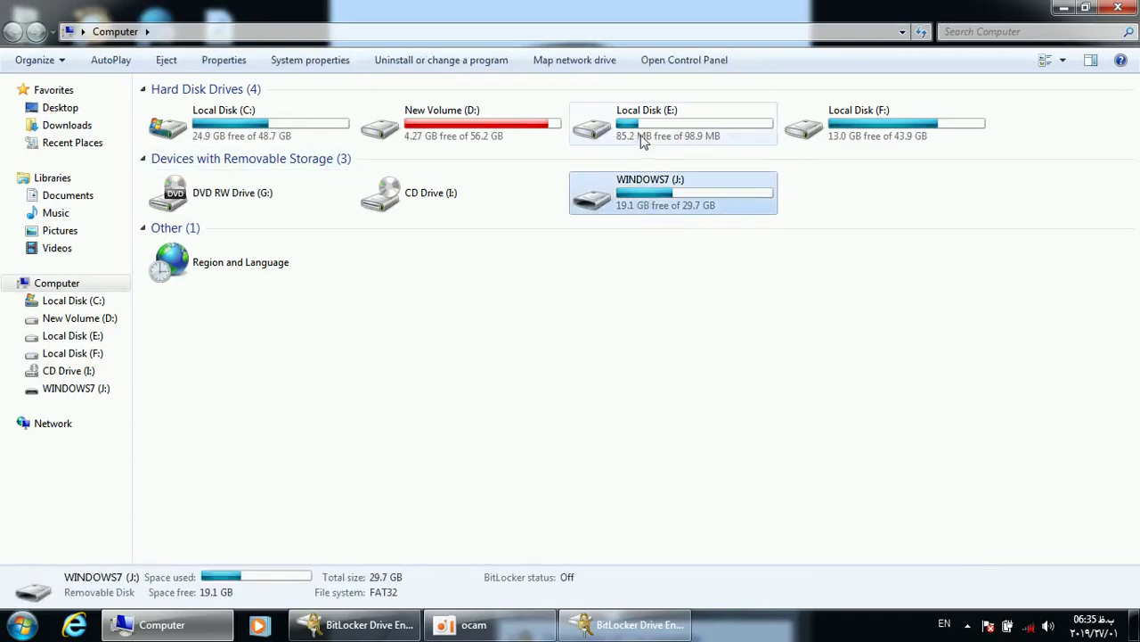
click(583, 123)
click(515, 129)
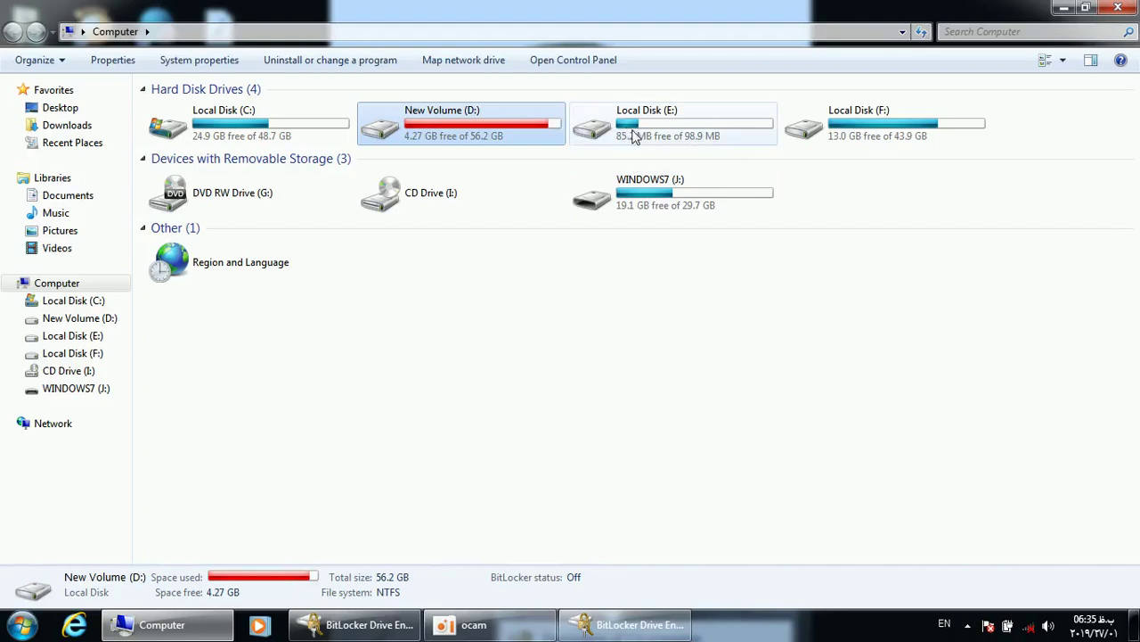
click(631, 133)
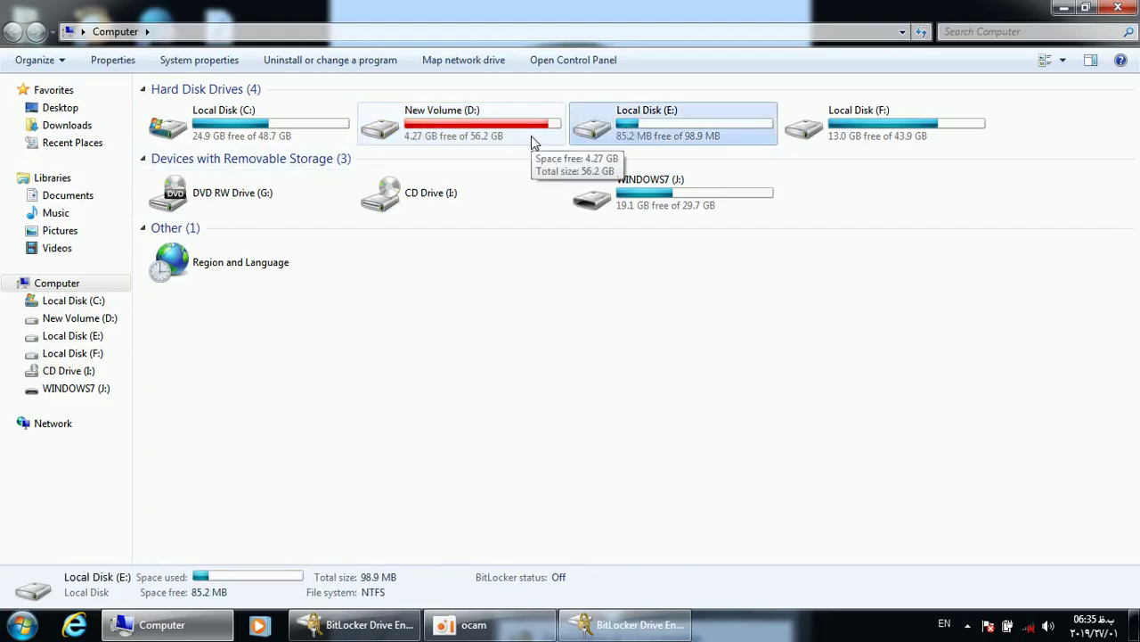
click(664, 187)
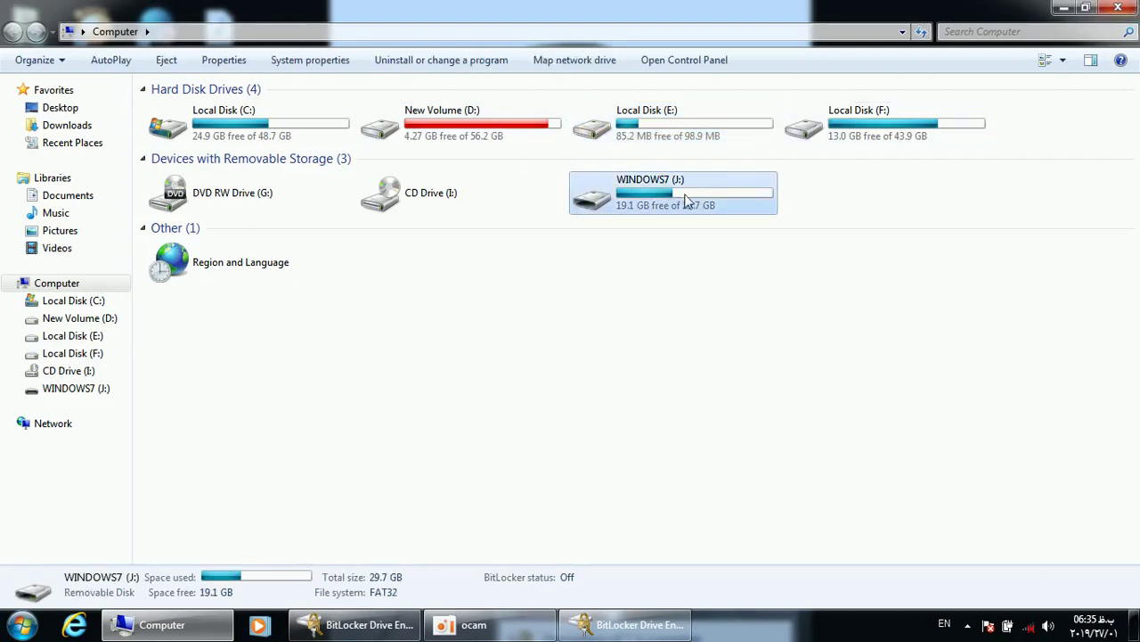
click(1128, 9)
Maximize the BitLocker window and start Turn On BitLocker for WINDOWS7 (J:)
double_click(622, 65)
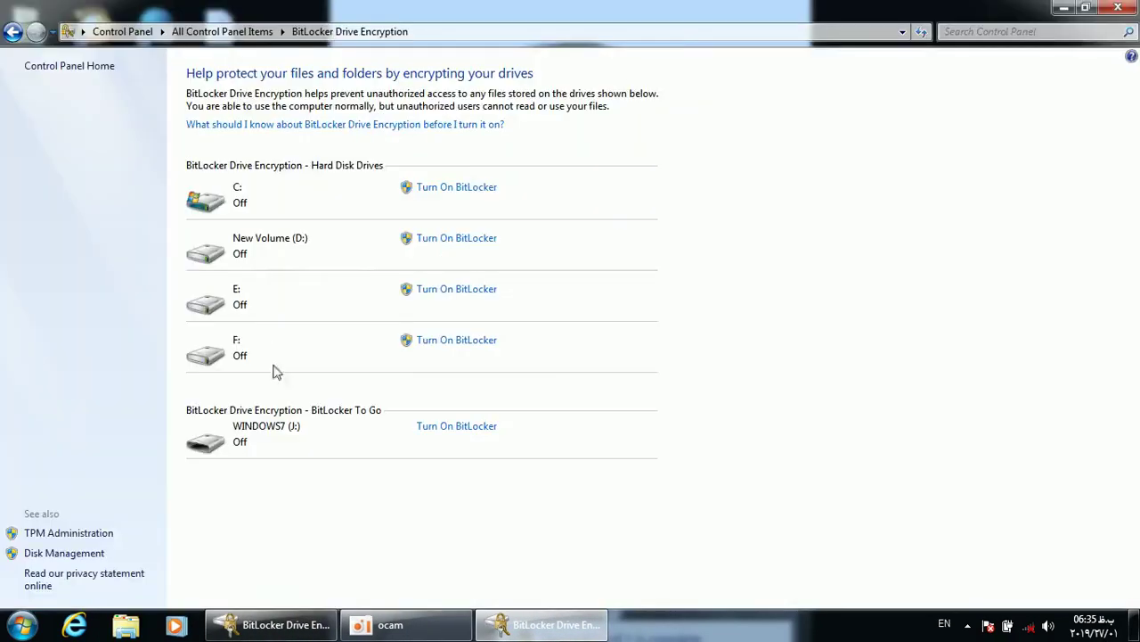
click(445, 427)
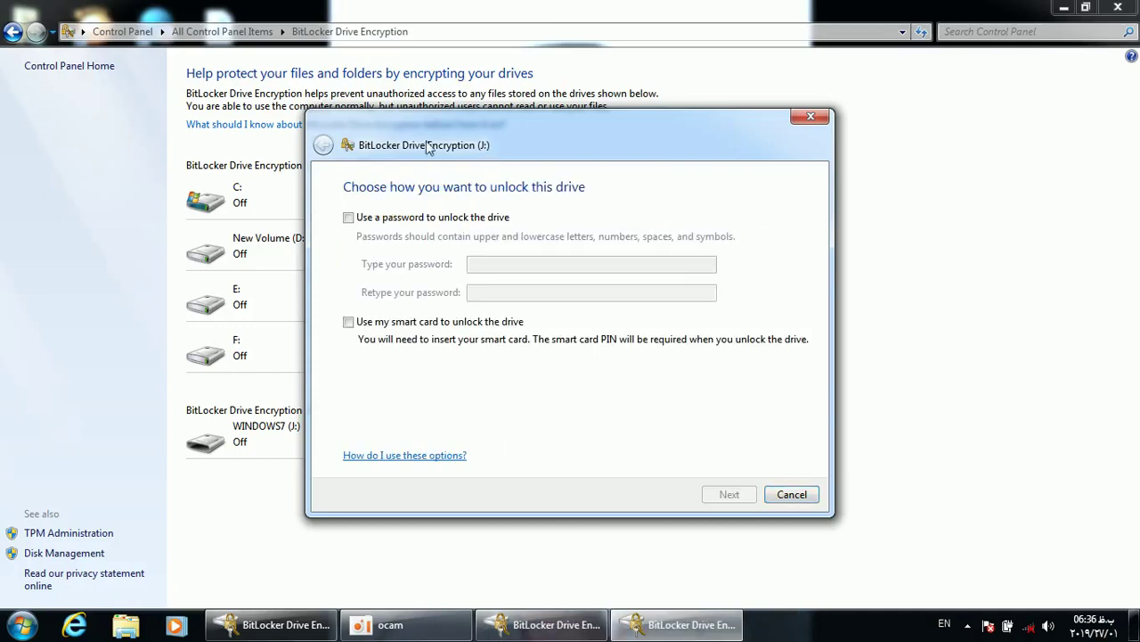
Select 'Use a password to unlock the drive' after briefly trying the smart card option
drag(435, 146, 409, 94)
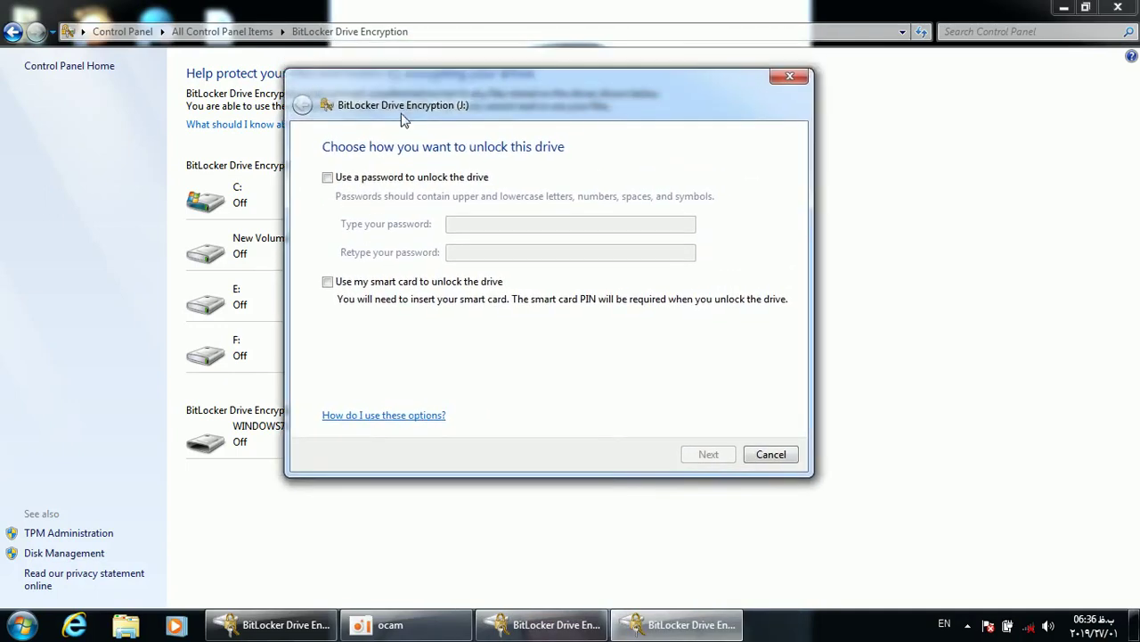
click(328, 178)
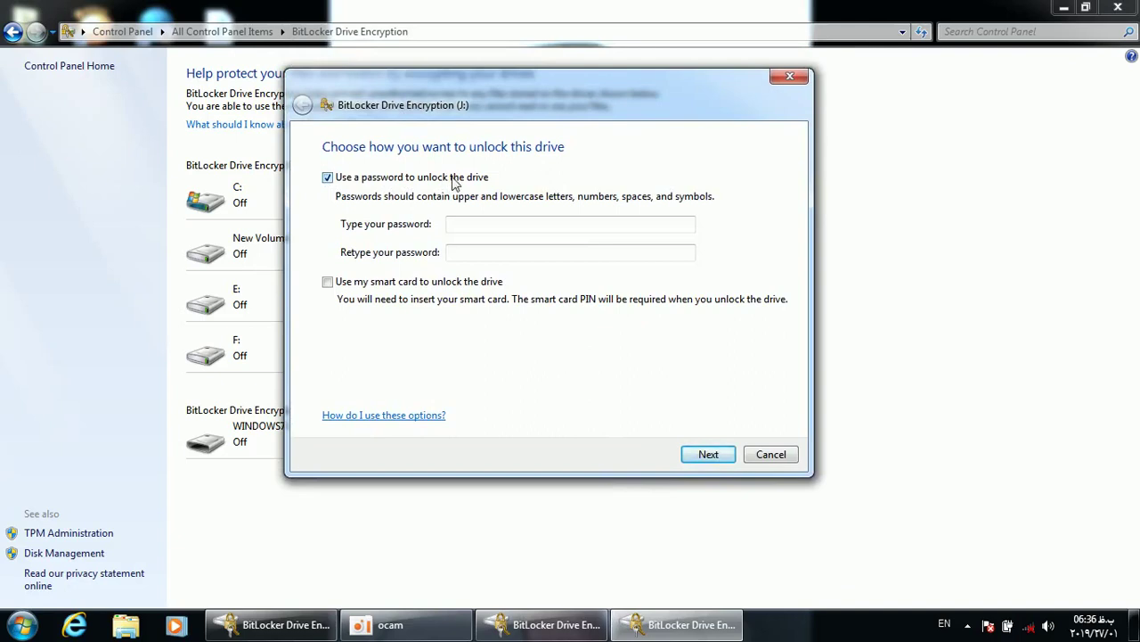
click(458, 225)
click(456, 249)
click(487, 229)
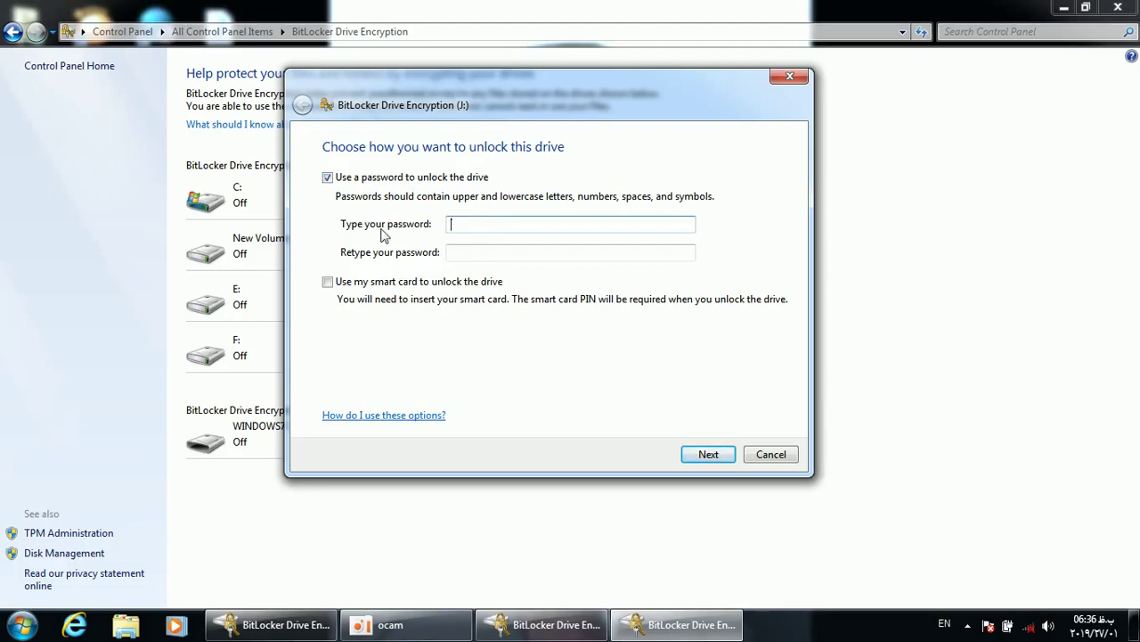
click(327, 177)
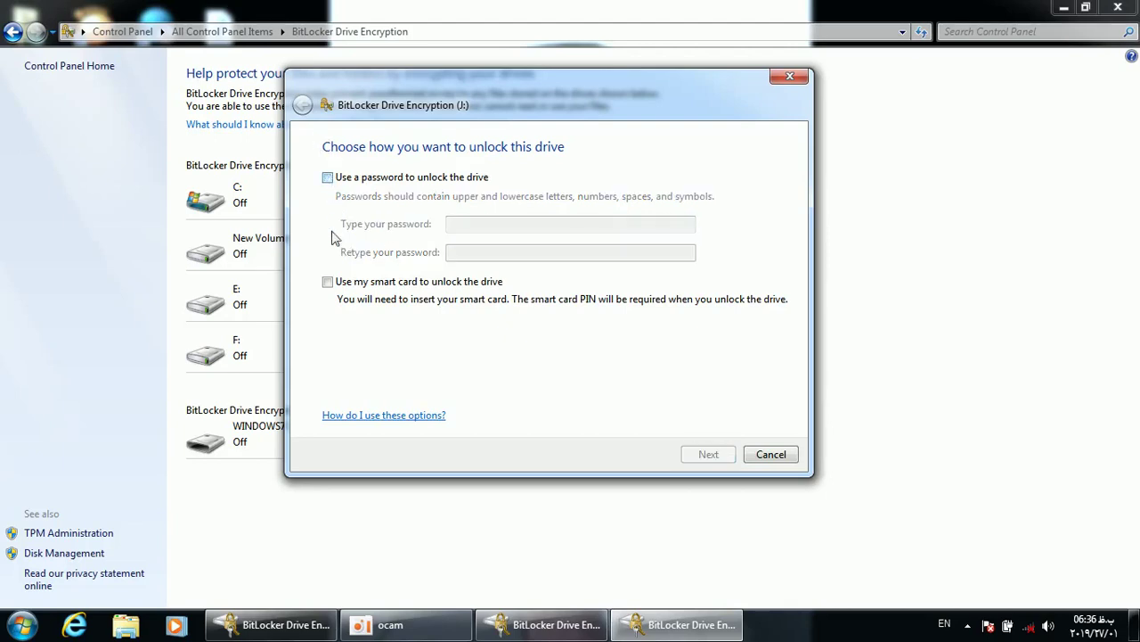
click(327, 281)
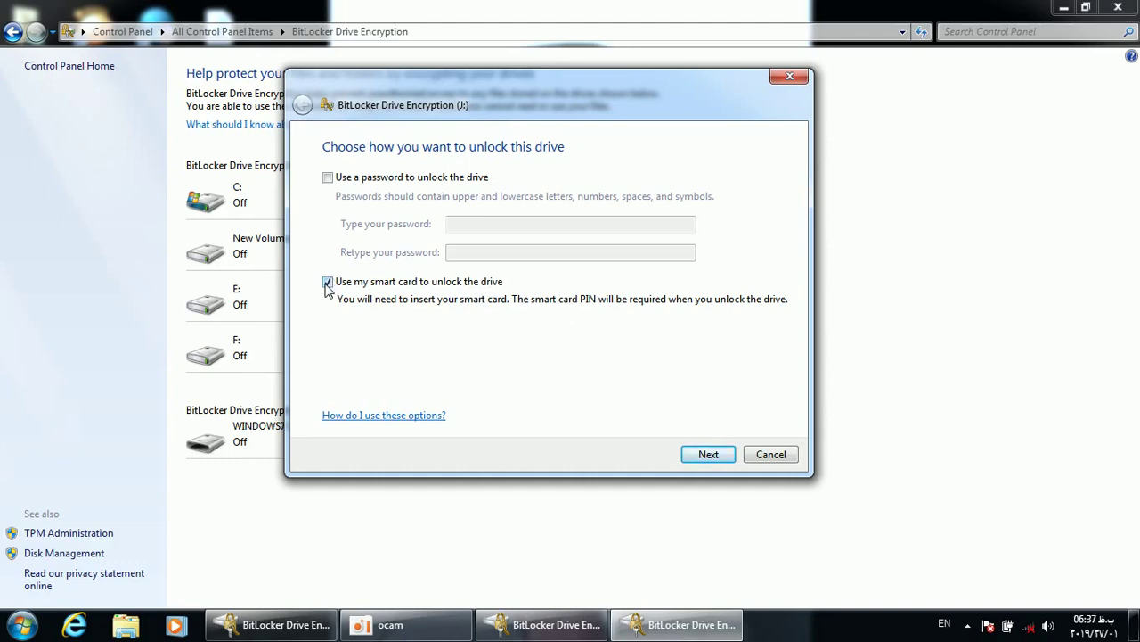
click(327, 281)
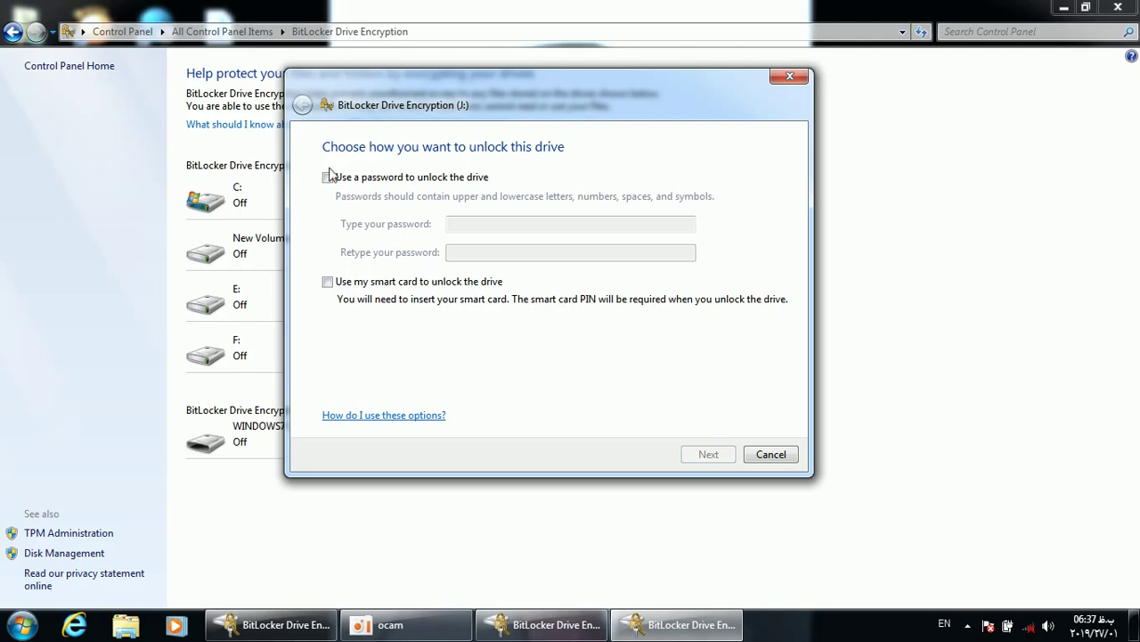
click(328, 178)
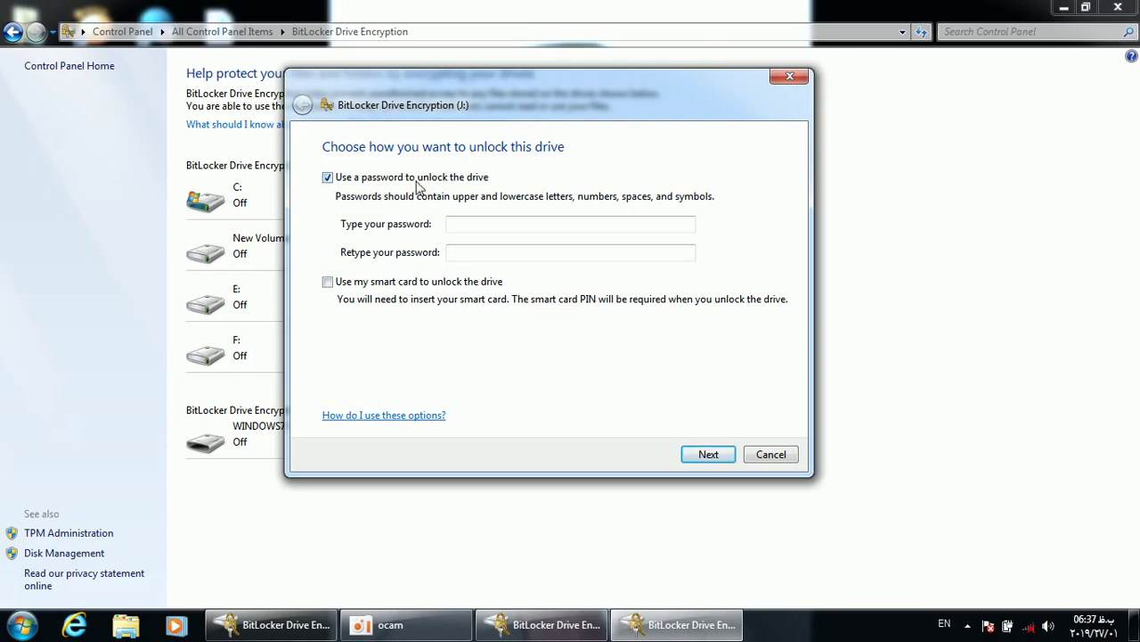
Enter and confirm the drive unlock password, continue the wizard, and minimize the screen recorder
click(470, 224)
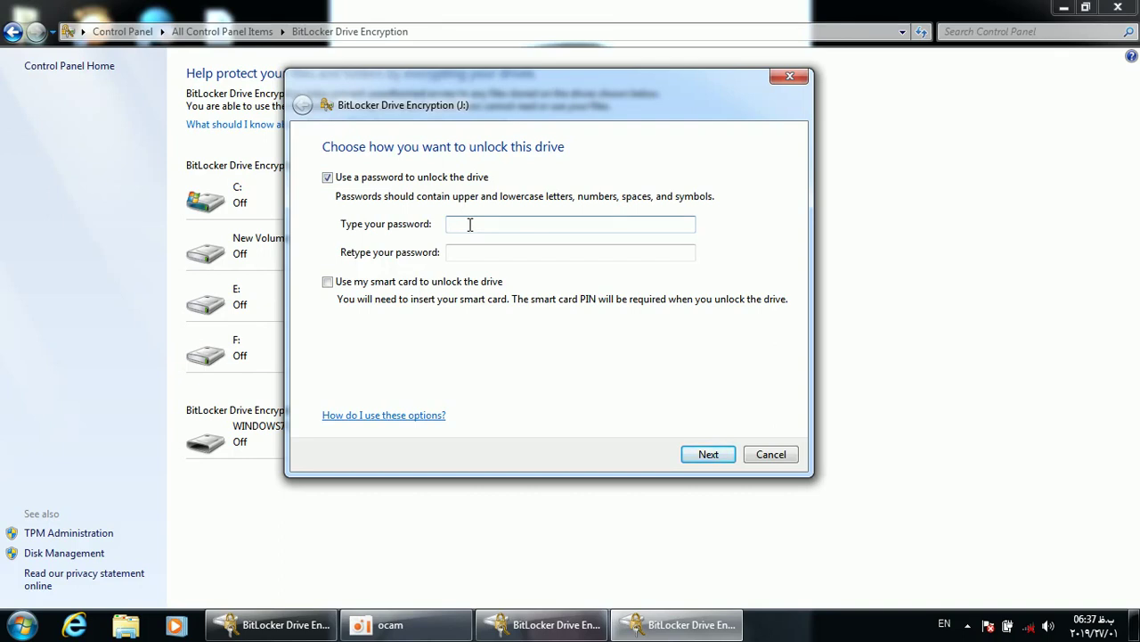
click(465, 226)
text(12345678)
click(476, 253)
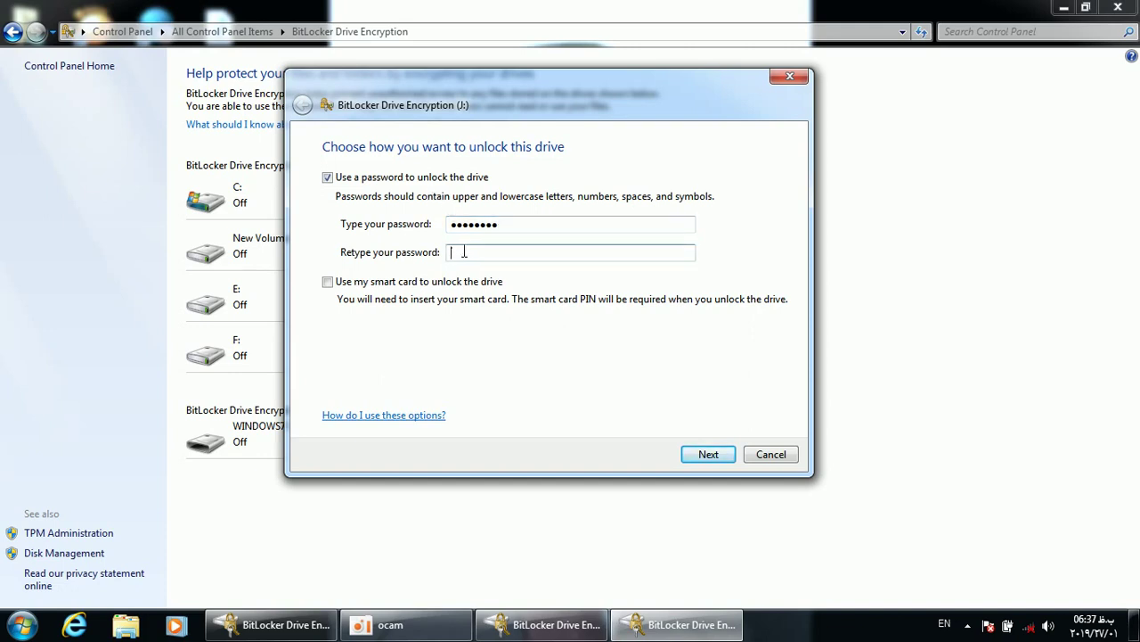
click(497, 227)
drag(450, 224, 547, 235)
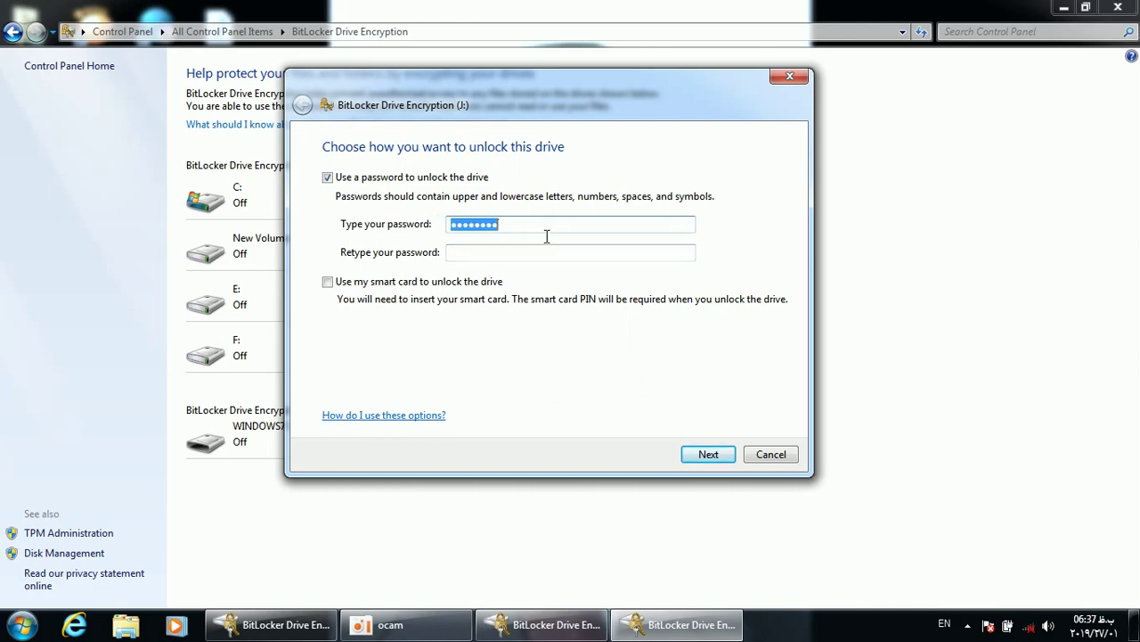
click(499, 247)
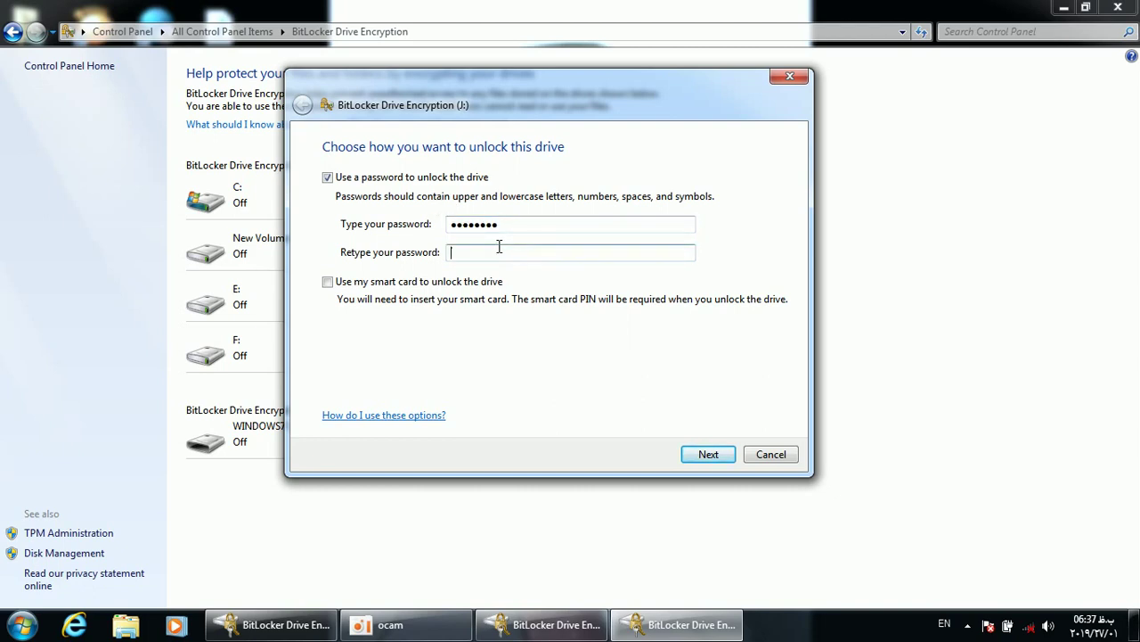
text(1234567)
click(708, 454)
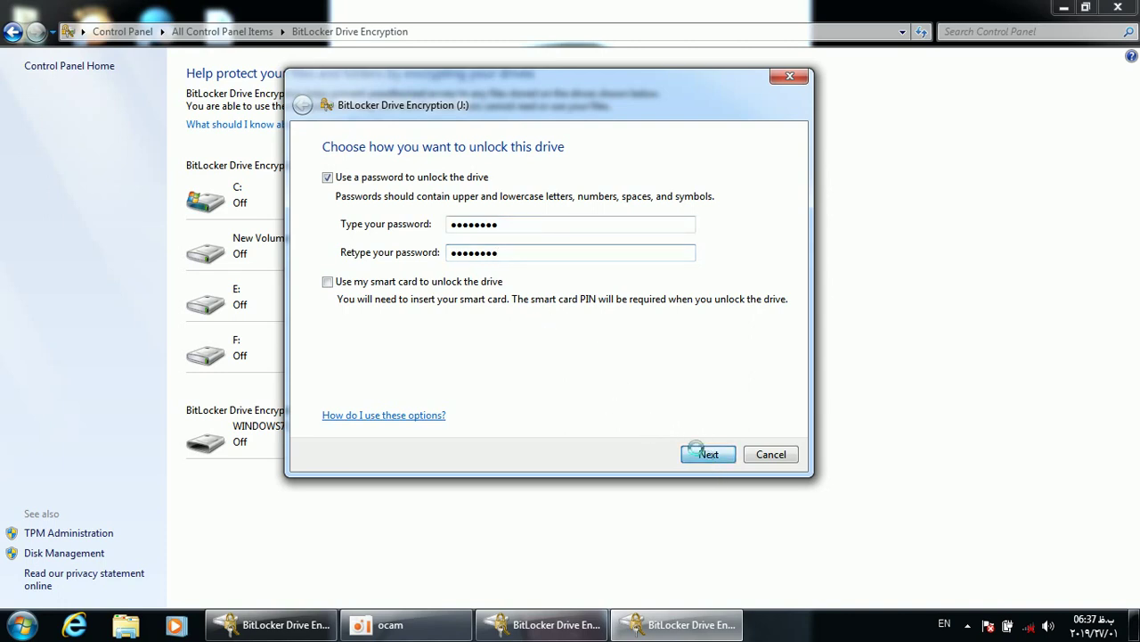
click(392, 625)
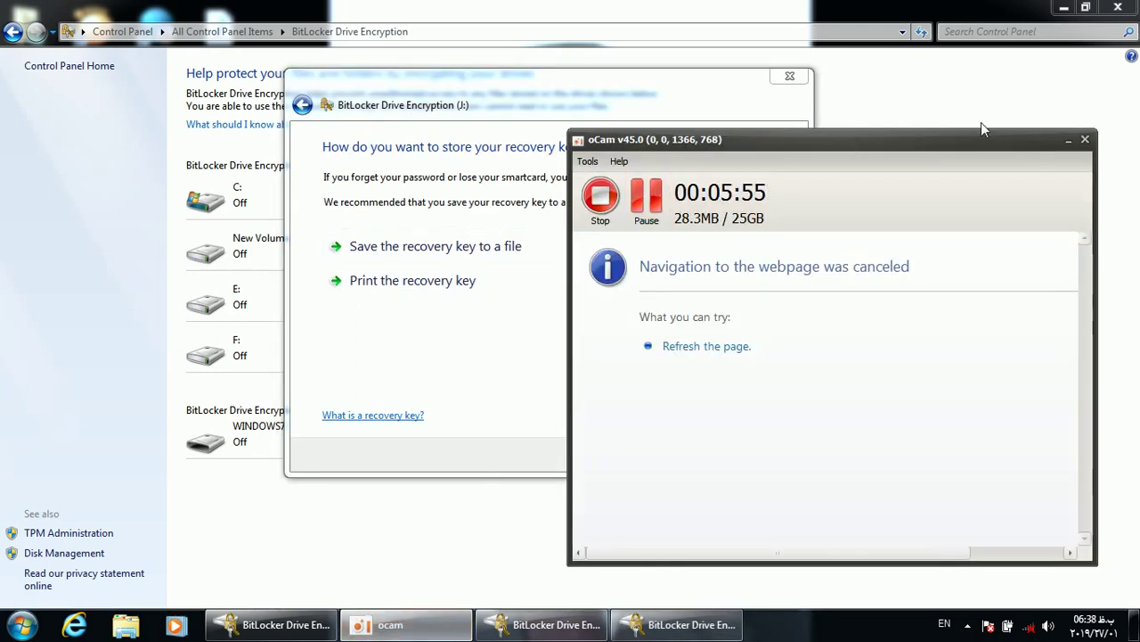
click(1069, 141)
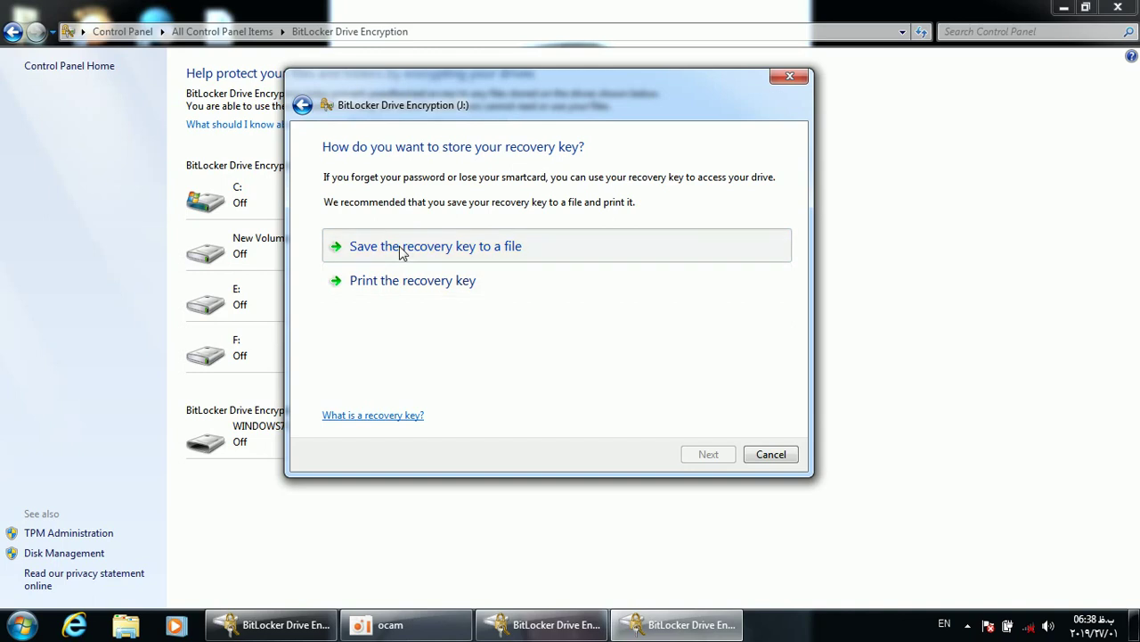
Save drive J:'s recovery key as a text file on the Desktop and restore the window size
click(400, 249)
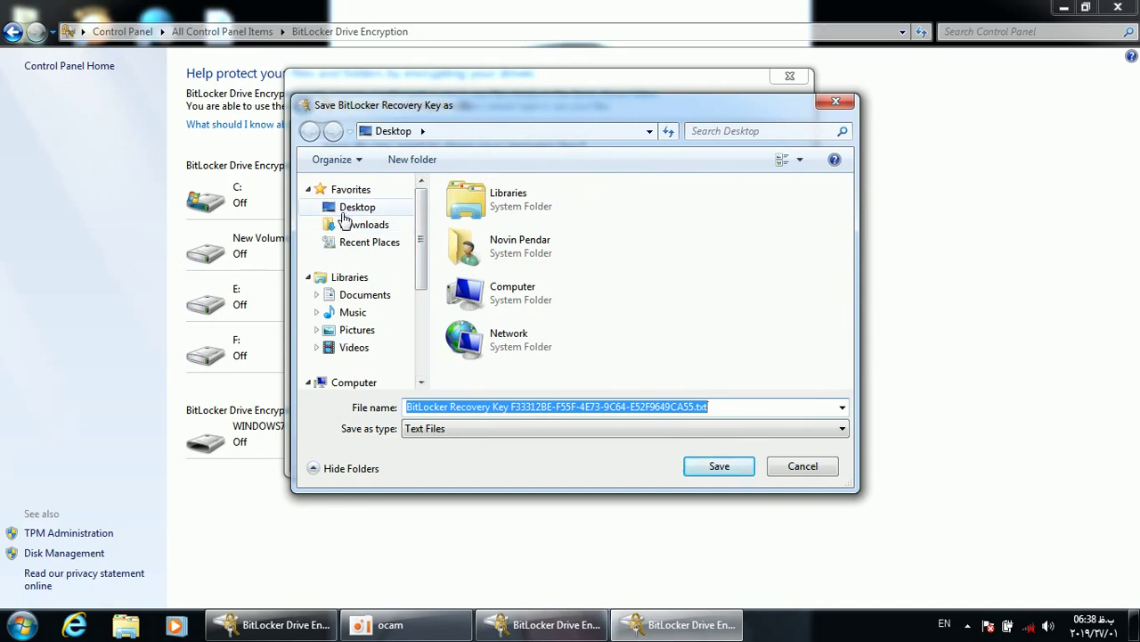
click(355, 208)
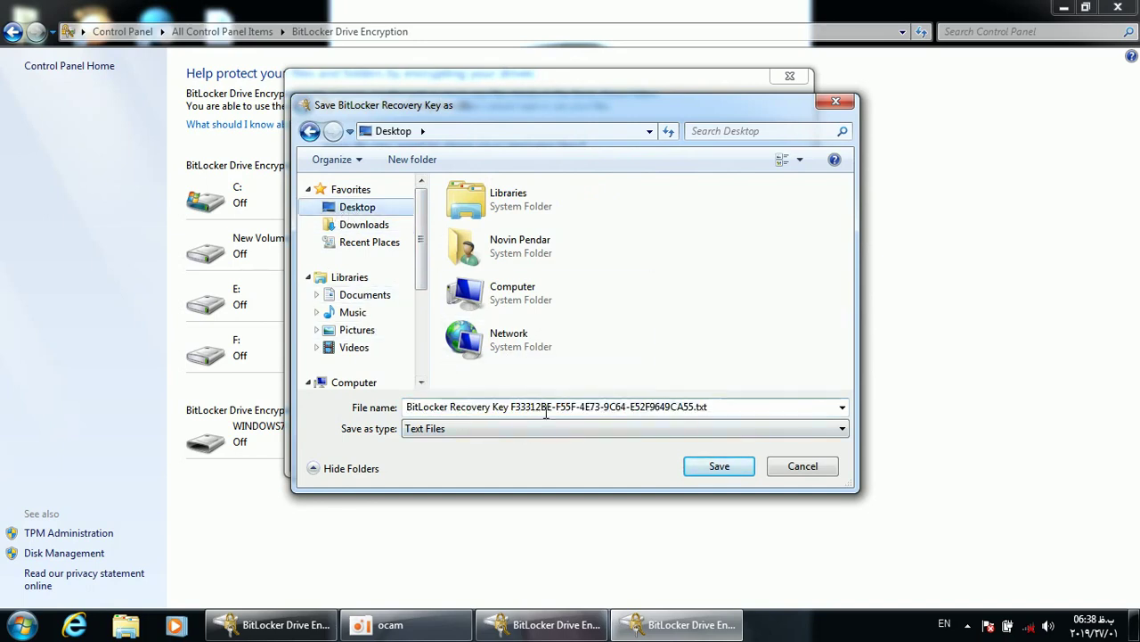
click(708, 470)
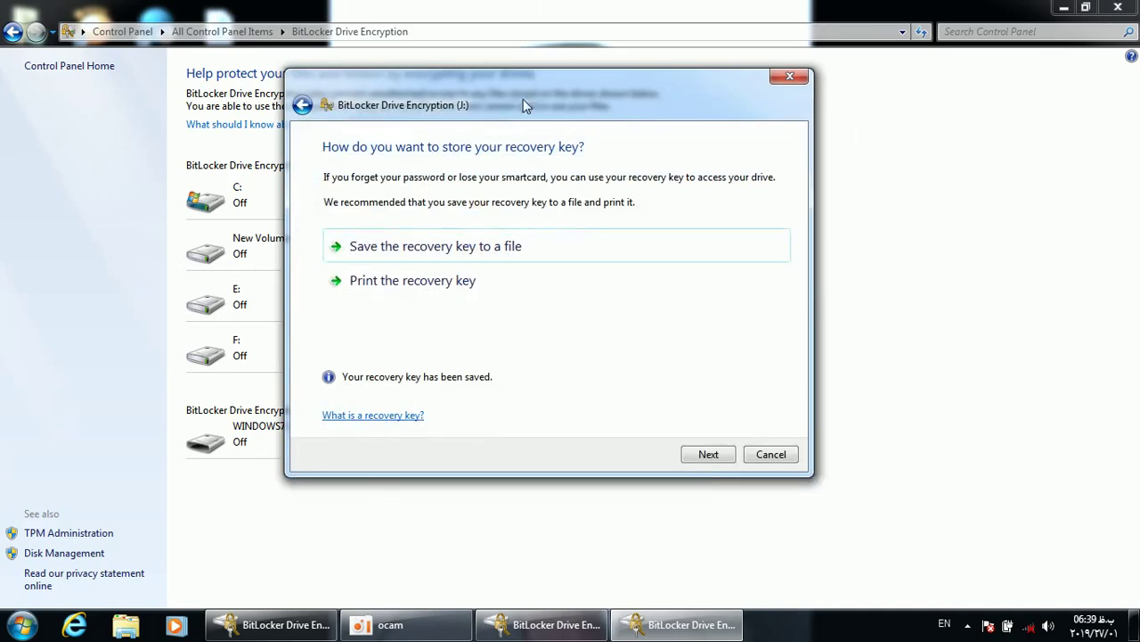
double_click(546, 7)
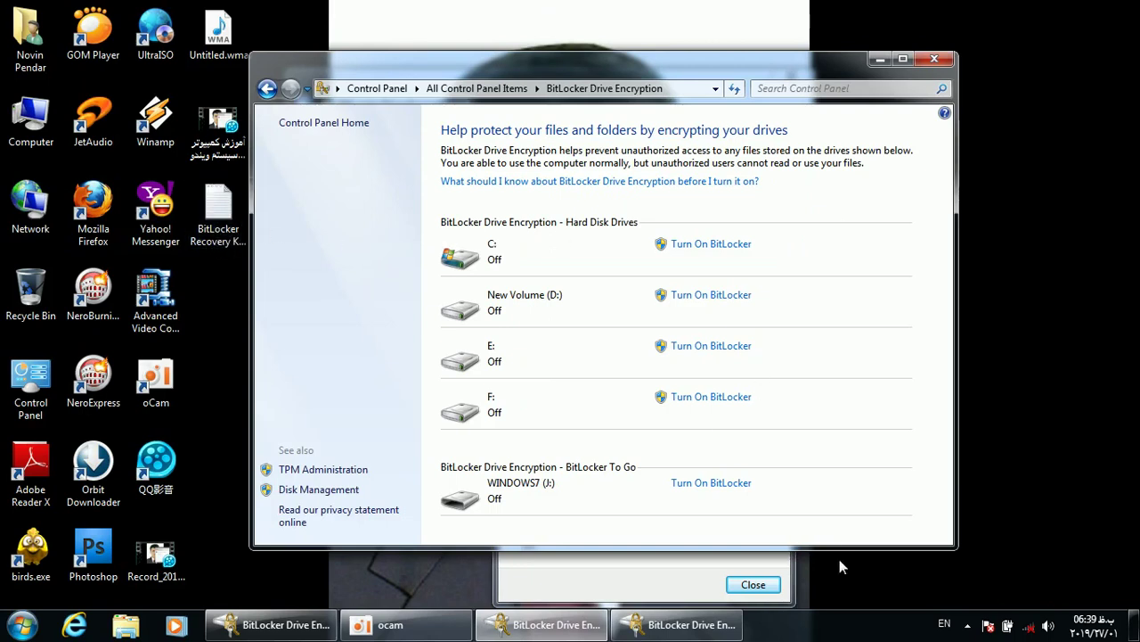
Continue past the recovery key step and start encrypting drive J:
click(679, 624)
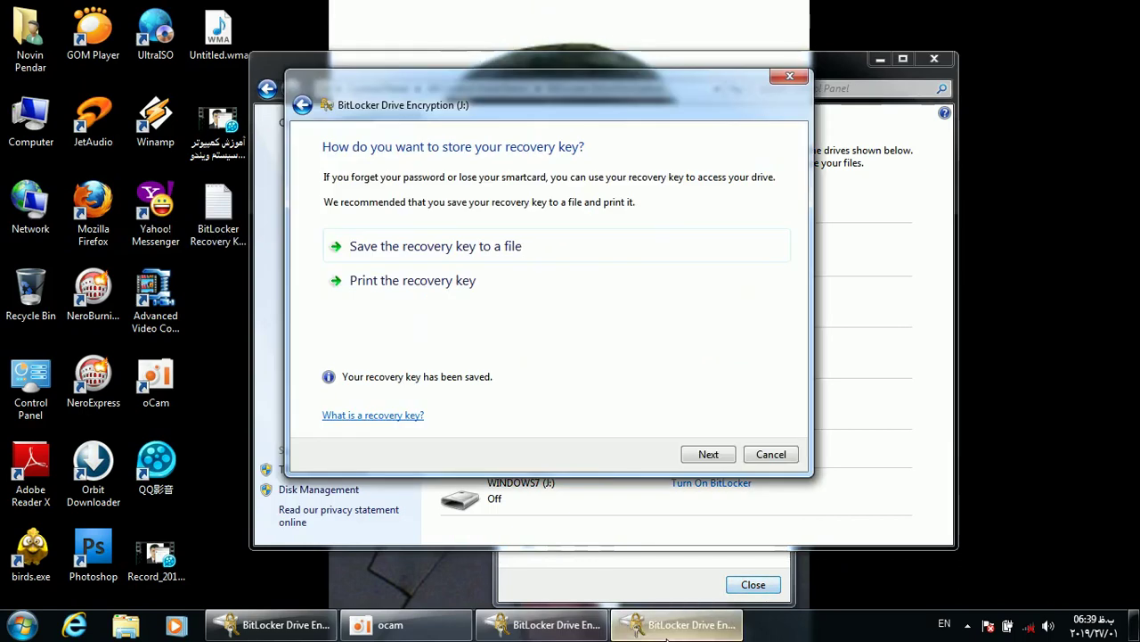
click(704, 457)
click(681, 456)
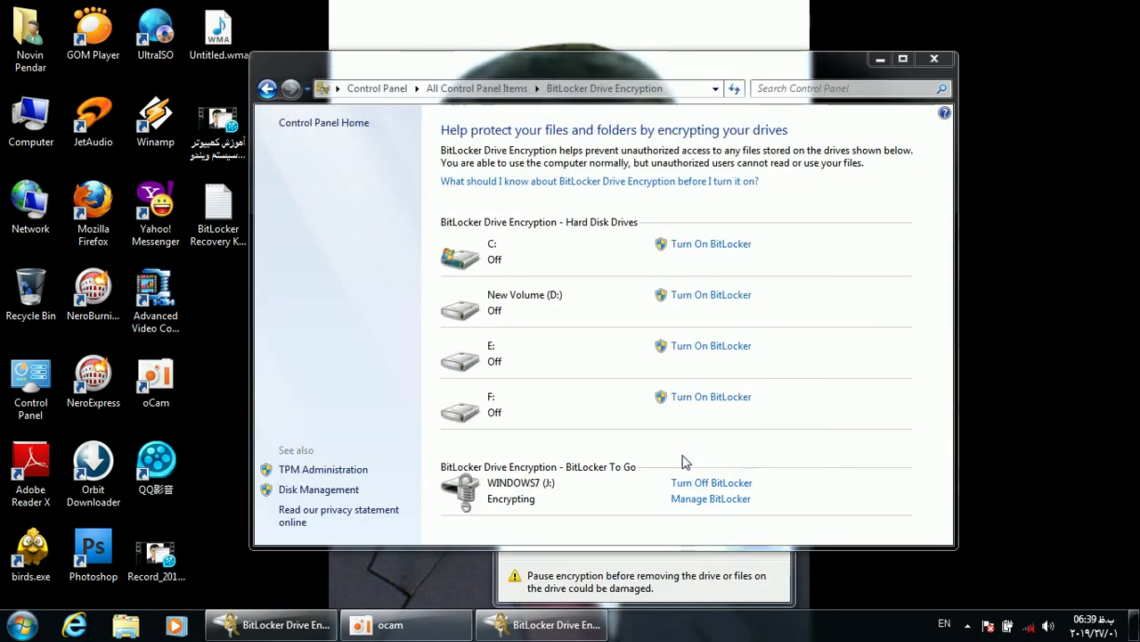
Reposition the encryption progress window, close Control Panel, and open Computer
click(540, 597)
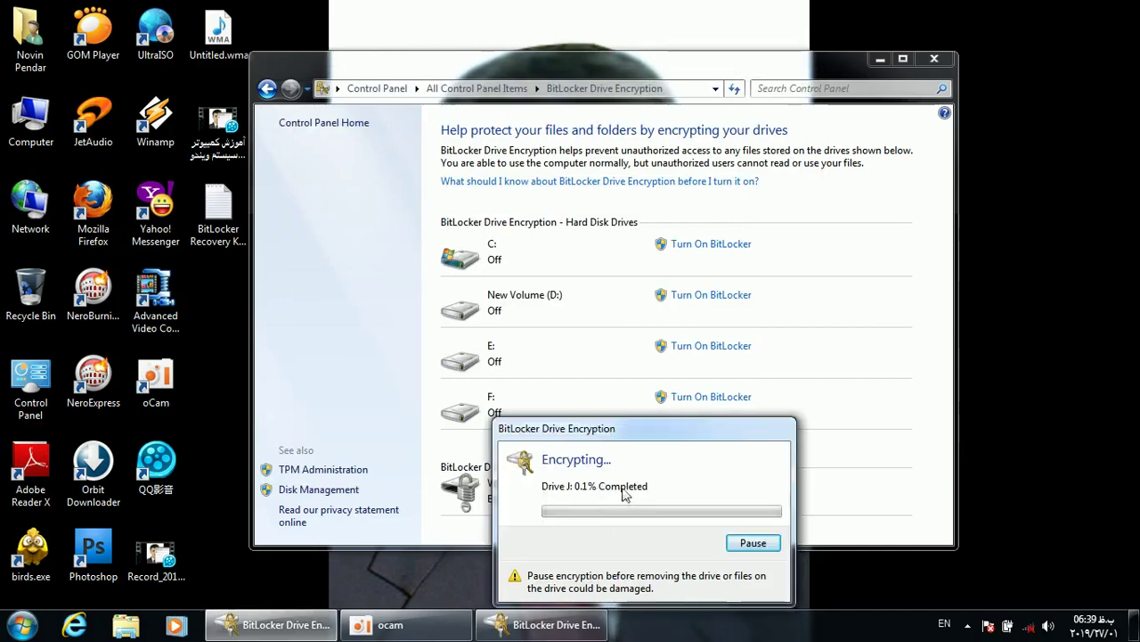
drag(586, 437, 562, 149)
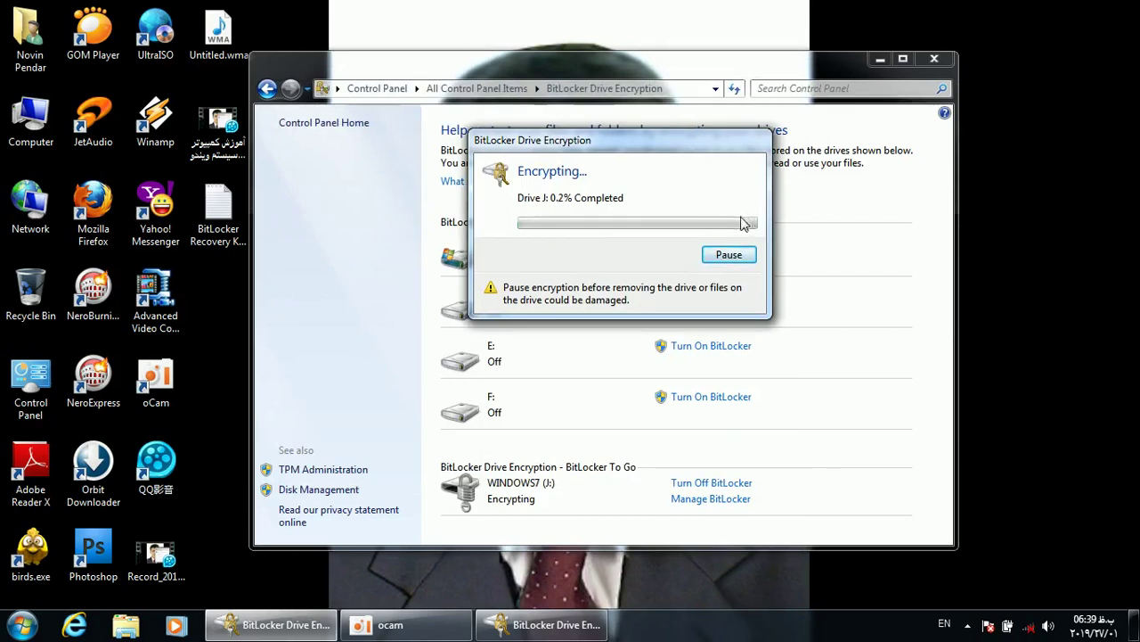
drag(679, 173, 699, 318)
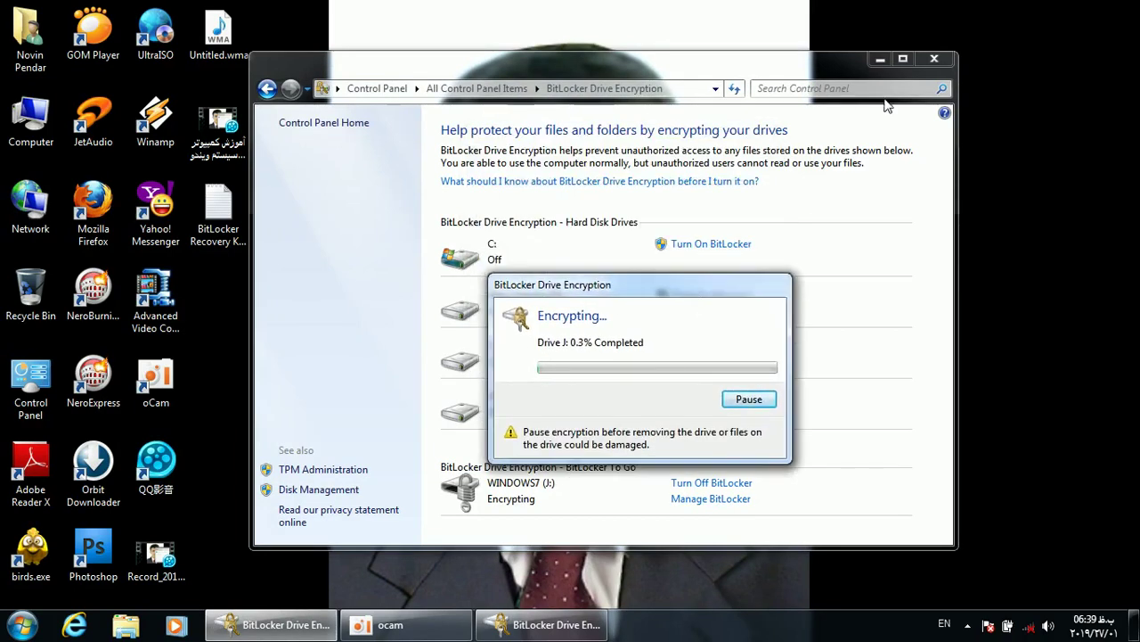
click(931, 60)
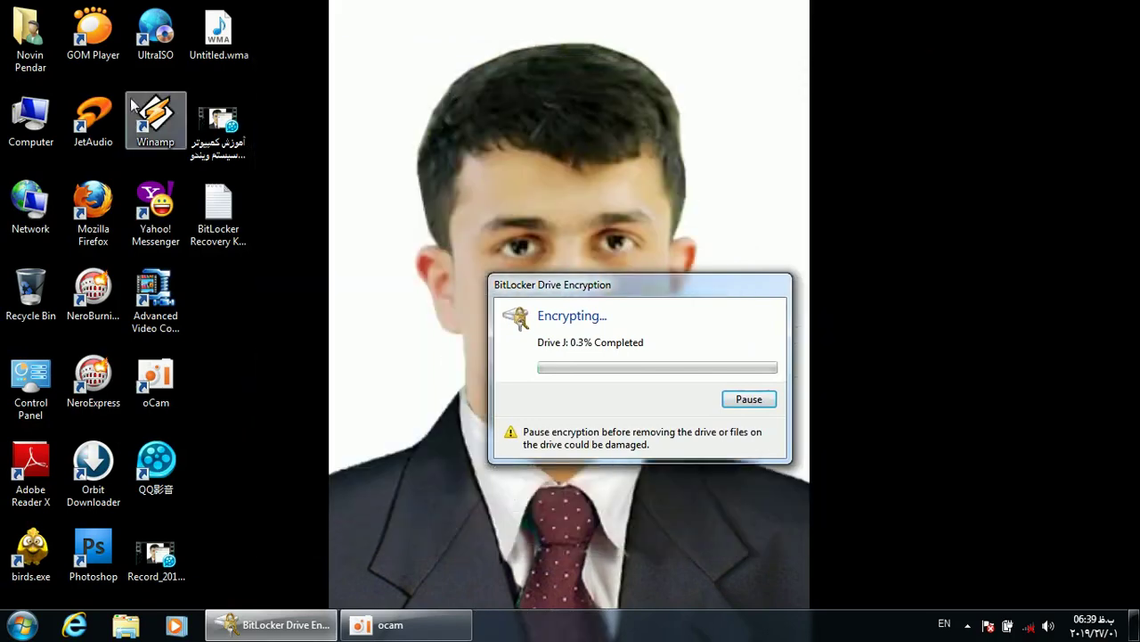
double_click(36, 111)
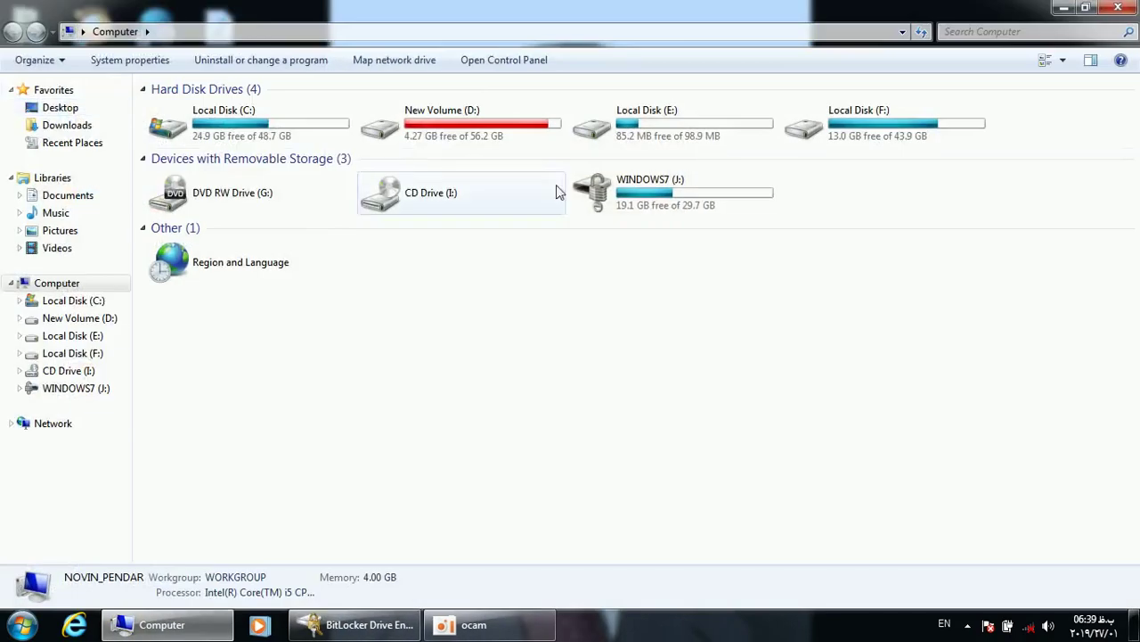
Browse the WINDOWS7 (J:) drive, close it, move the encryption progress dialog up, and reopen Computer
click(612, 186)
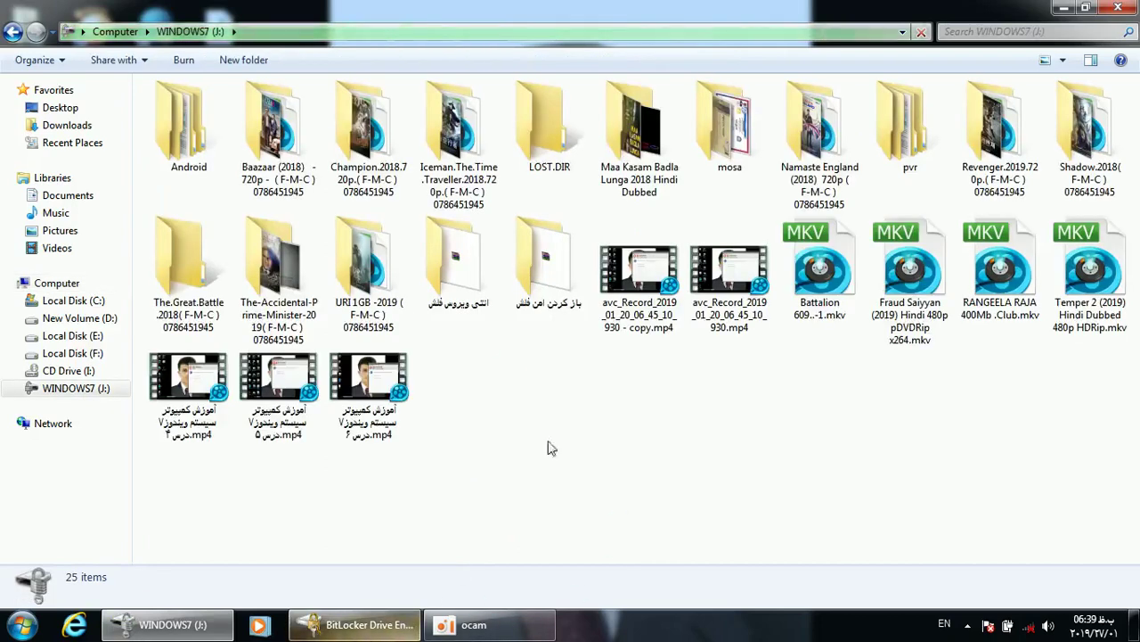
click(1115, 9)
drag(591, 292, 597, 112)
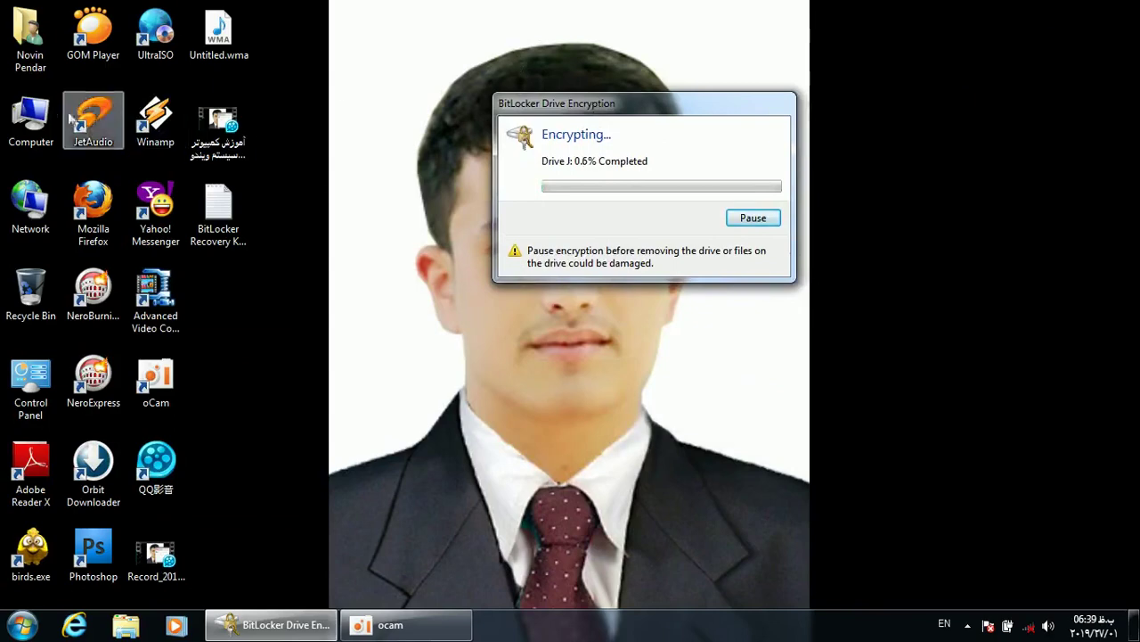
double_click(30, 119)
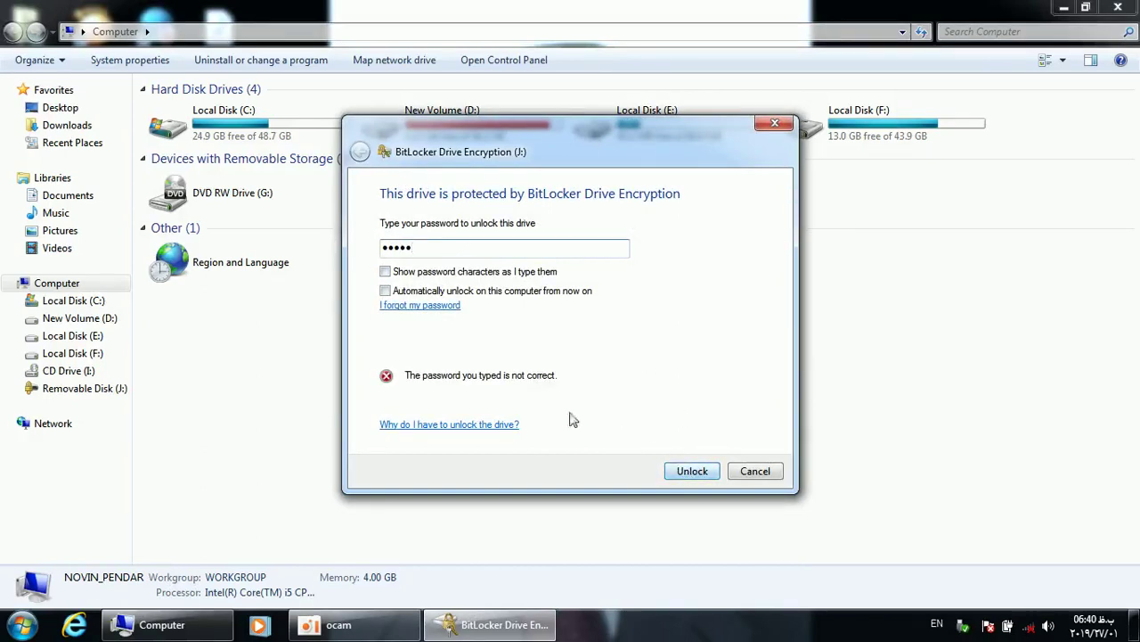
Correct the drive J: BitLocker password and check it with Show password characters
key(BackSpace)
key(BackSpace)
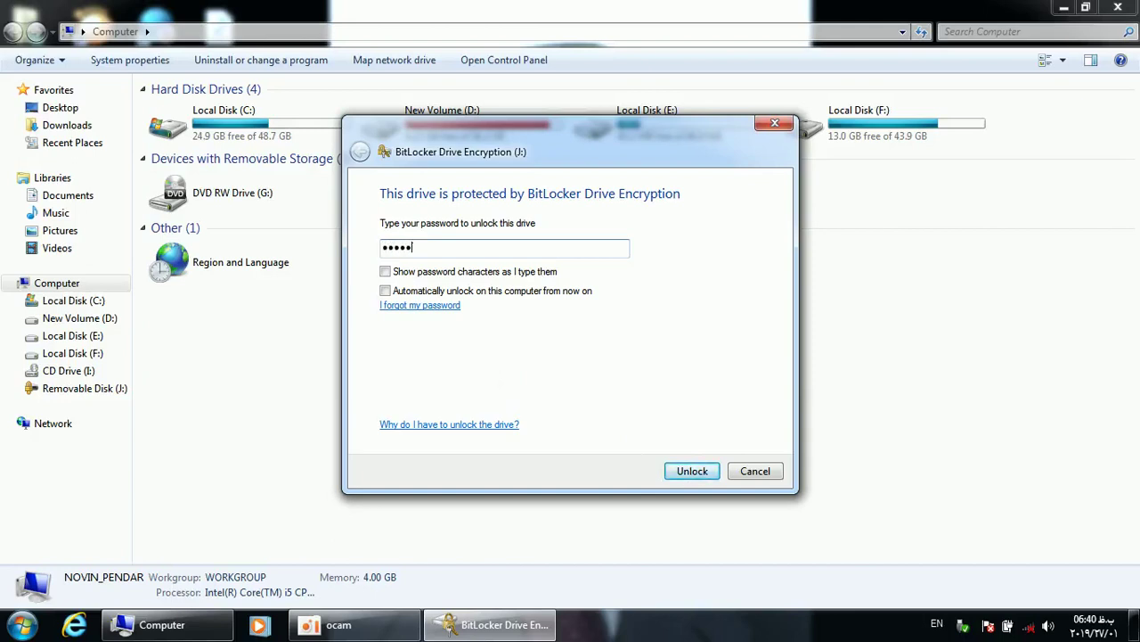
click(428, 272)
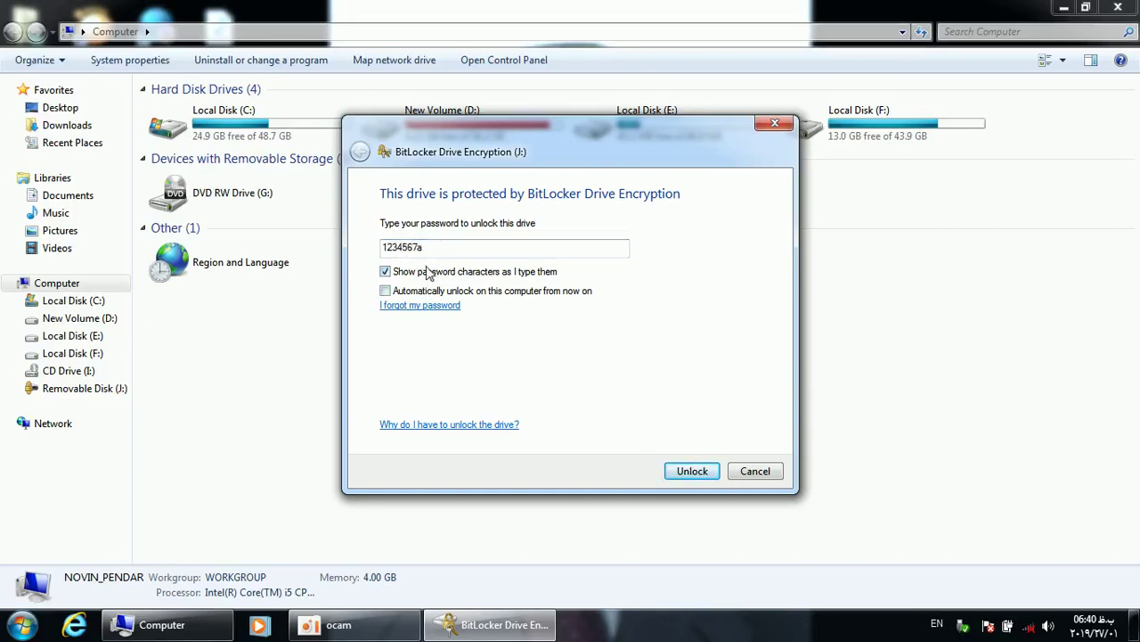
click(427, 275)
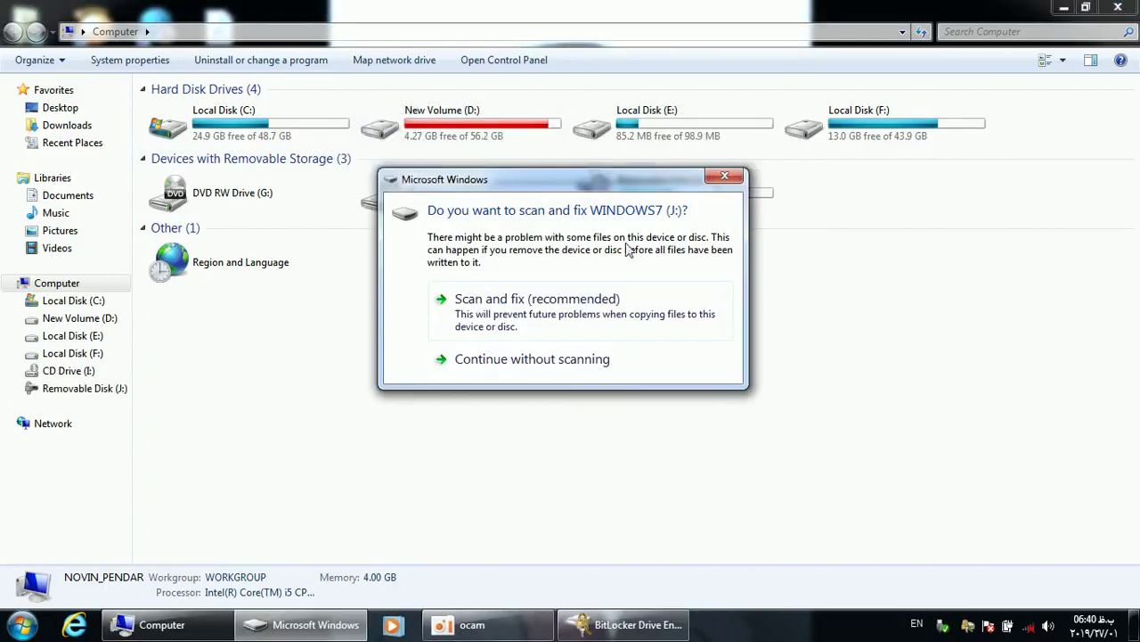
Dismiss the scan-and-fix and AutoPlay prompts and move the encryption progress window down
click(731, 179)
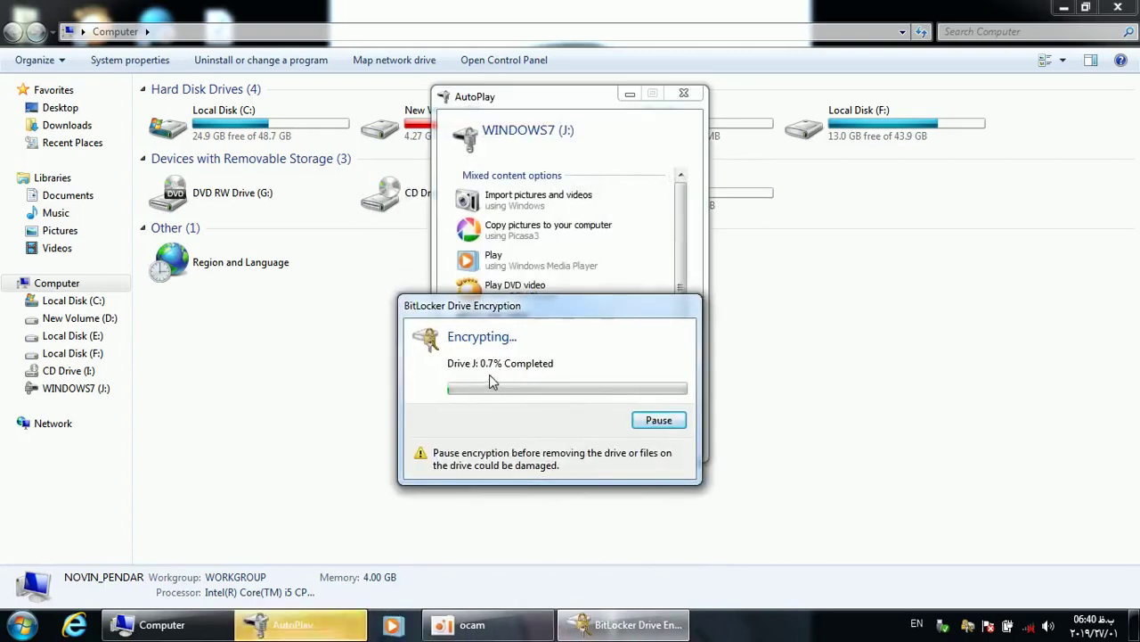
click(683, 94)
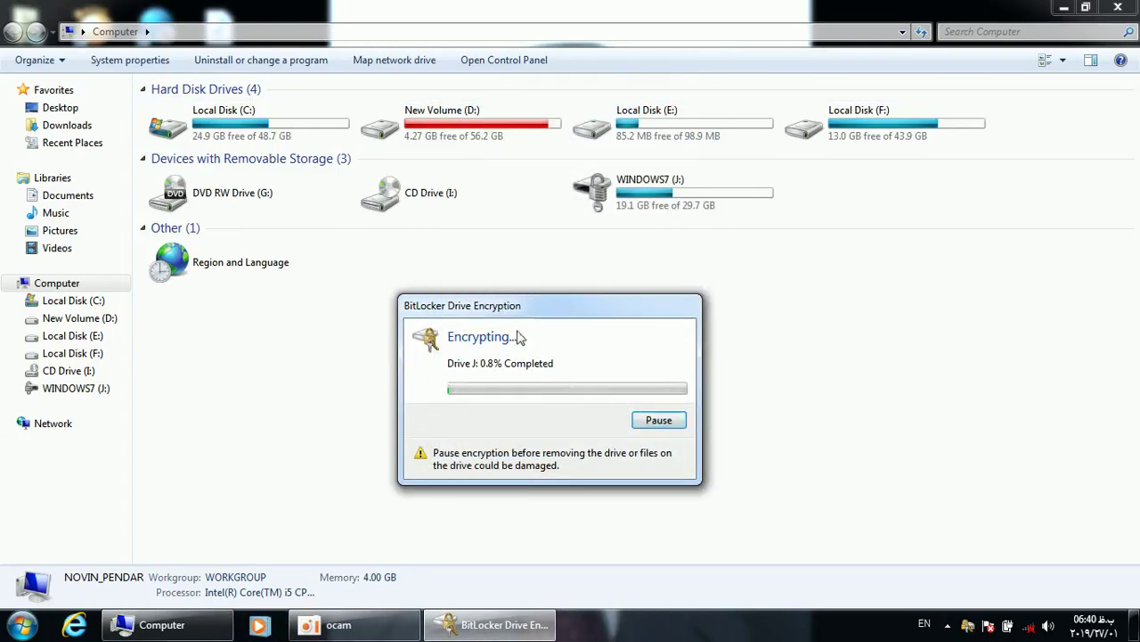
drag(523, 320, 519, 385)
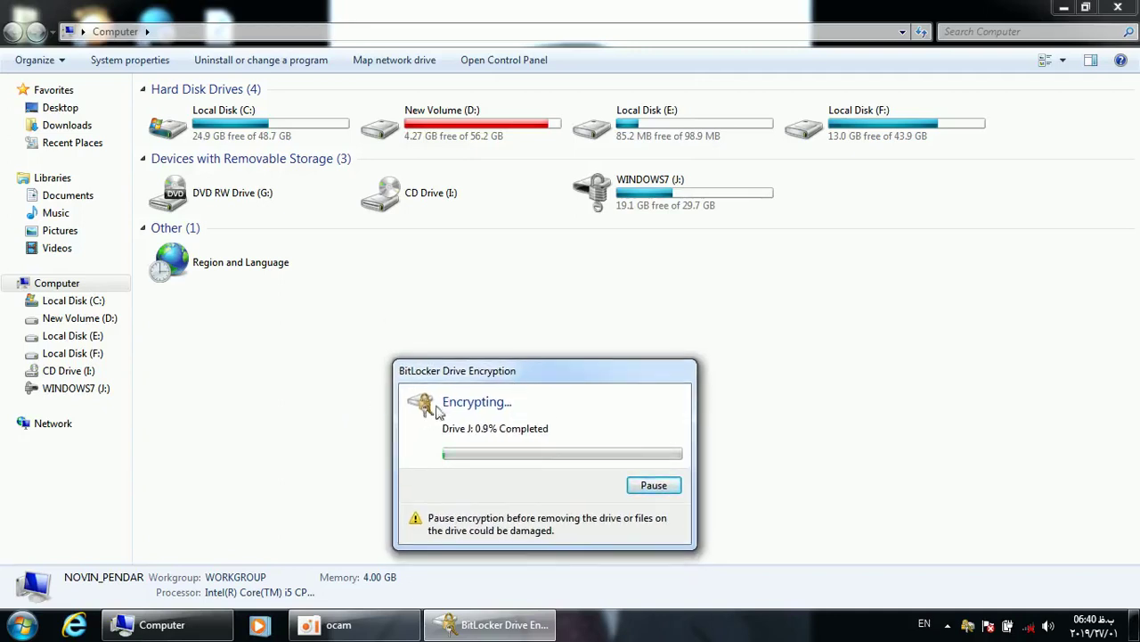
drag(488, 379, 457, 230)
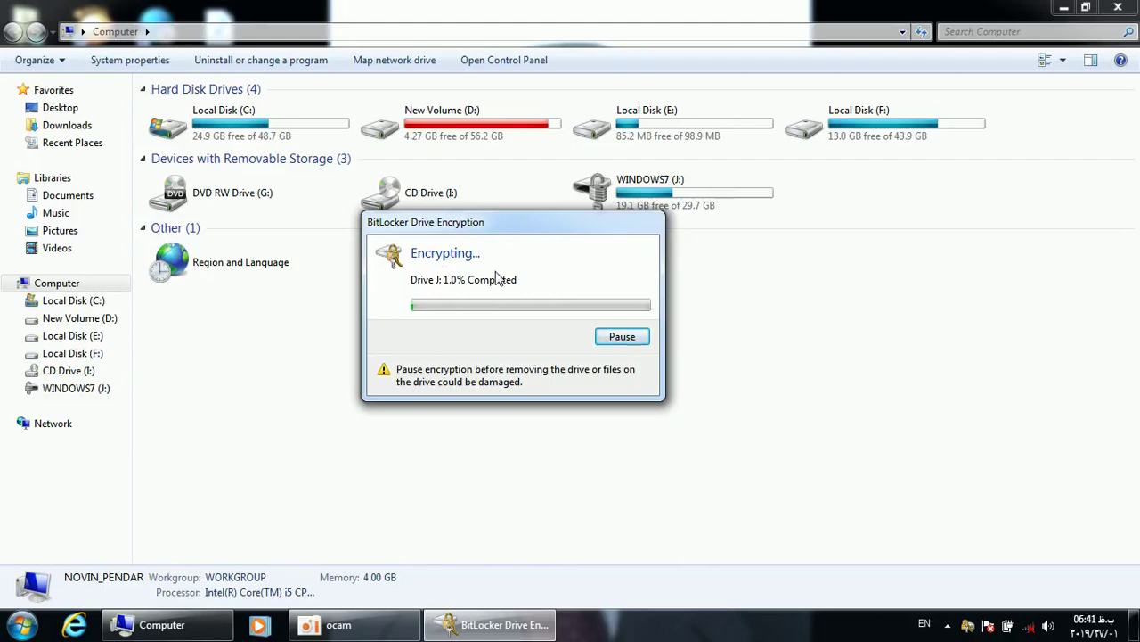
drag(471, 223, 505, 488)
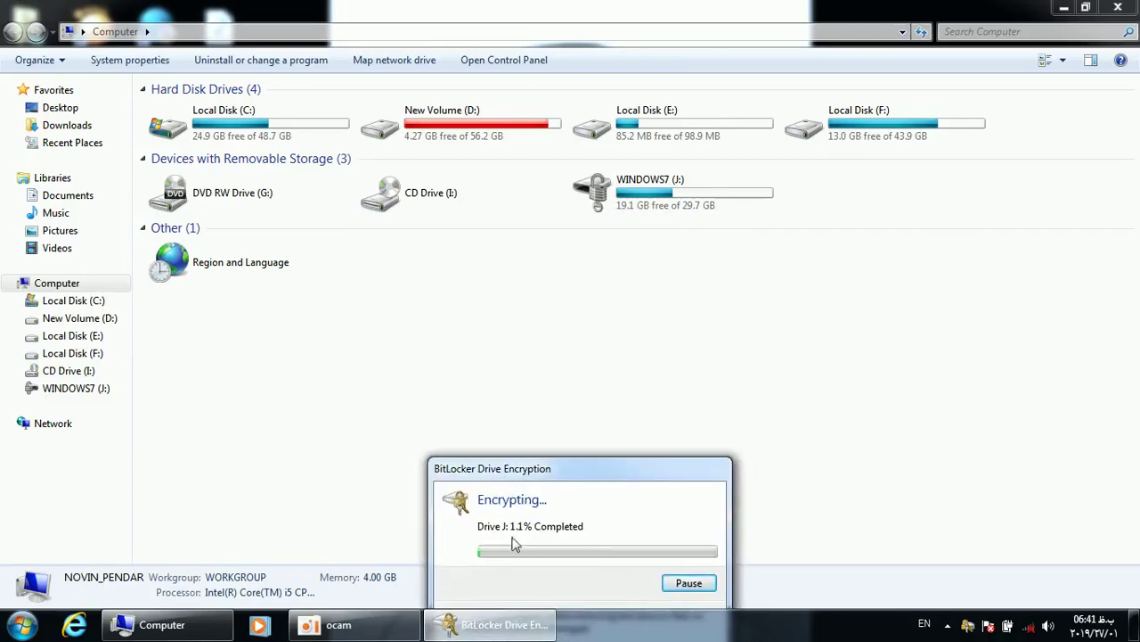
click(496, 359)
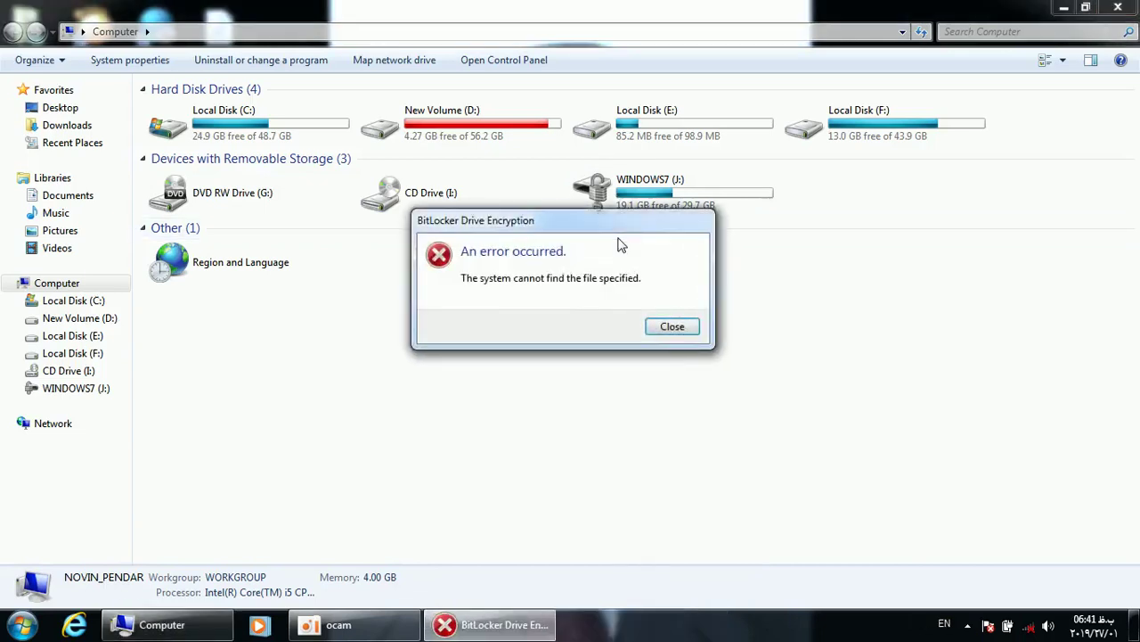
Close the encryption error, restore the Computer window, cancel the unlock prompt, and reopen Removable Disk (J:)
click(668, 329)
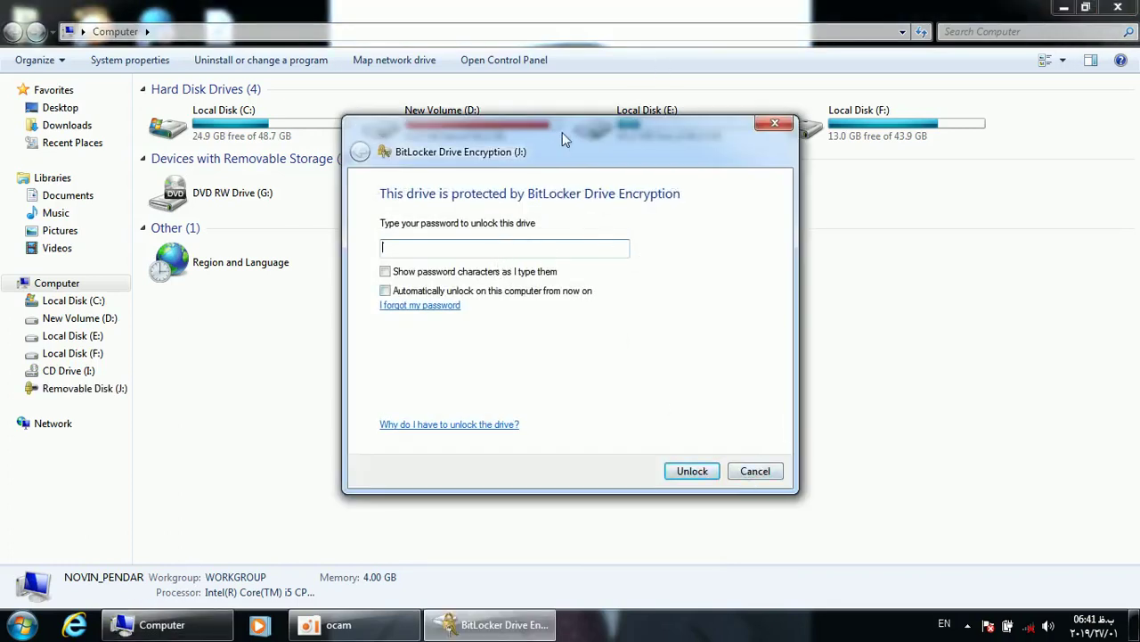
double_click(793, 7)
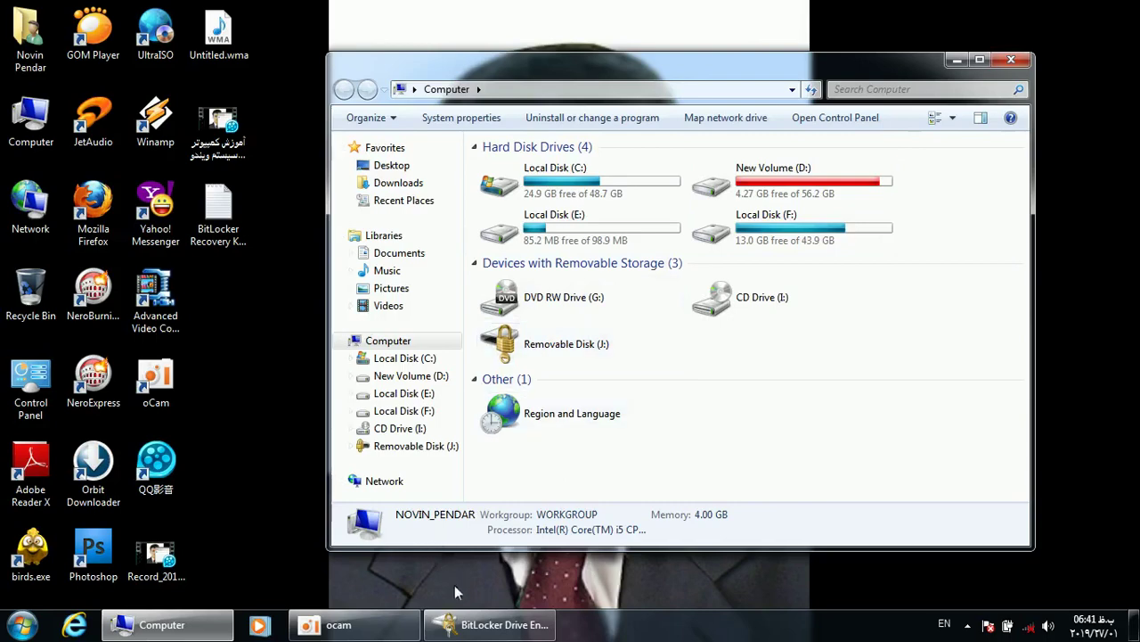
click(490, 624)
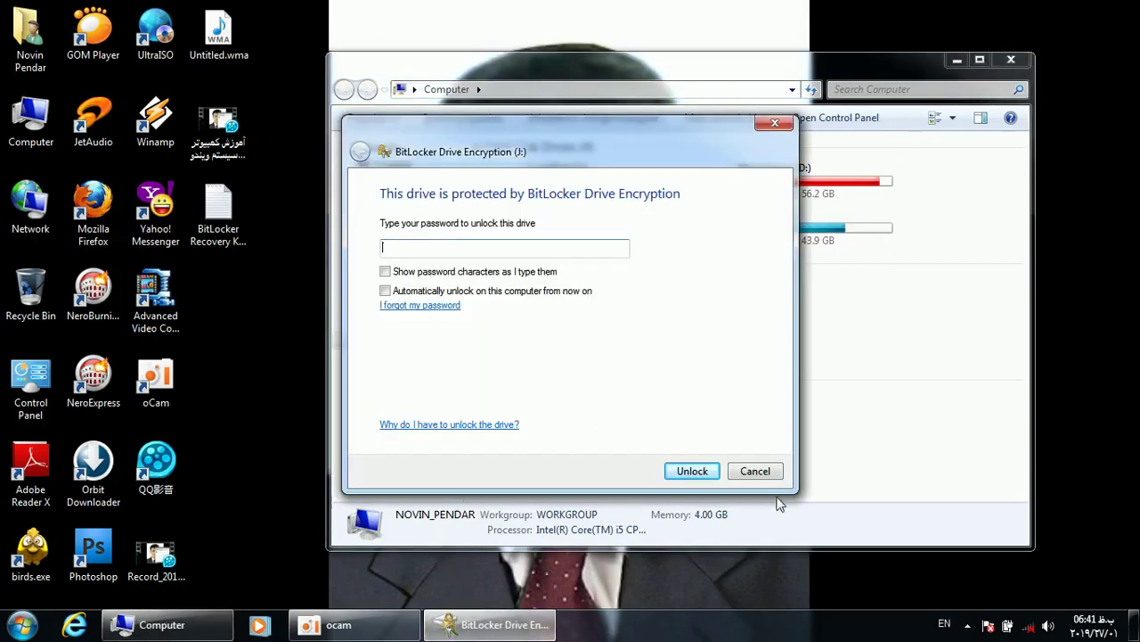
click(756, 471)
double_click(525, 340)
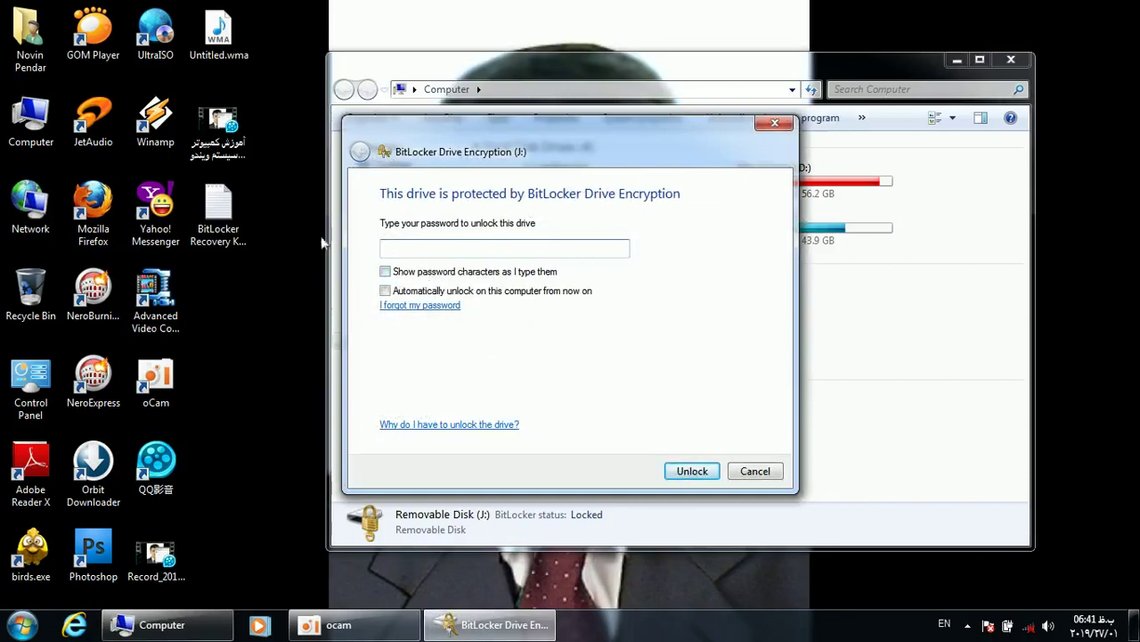
Choose to type the recovery key manually and open the saved BitLocker Recovery Key file
click(397, 314)
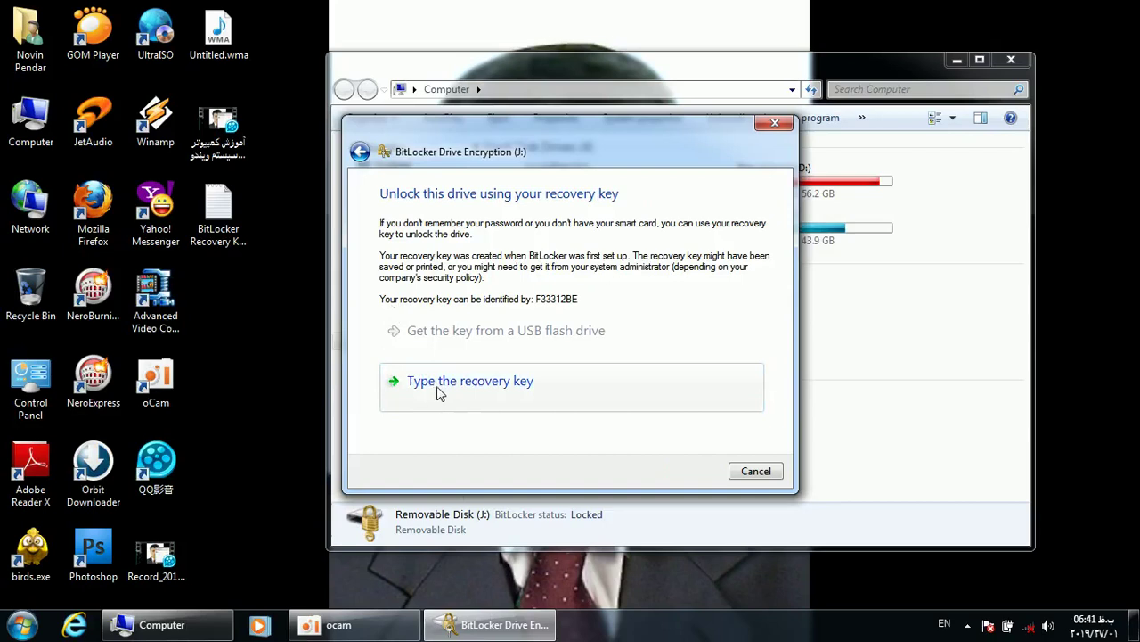
click(438, 393)
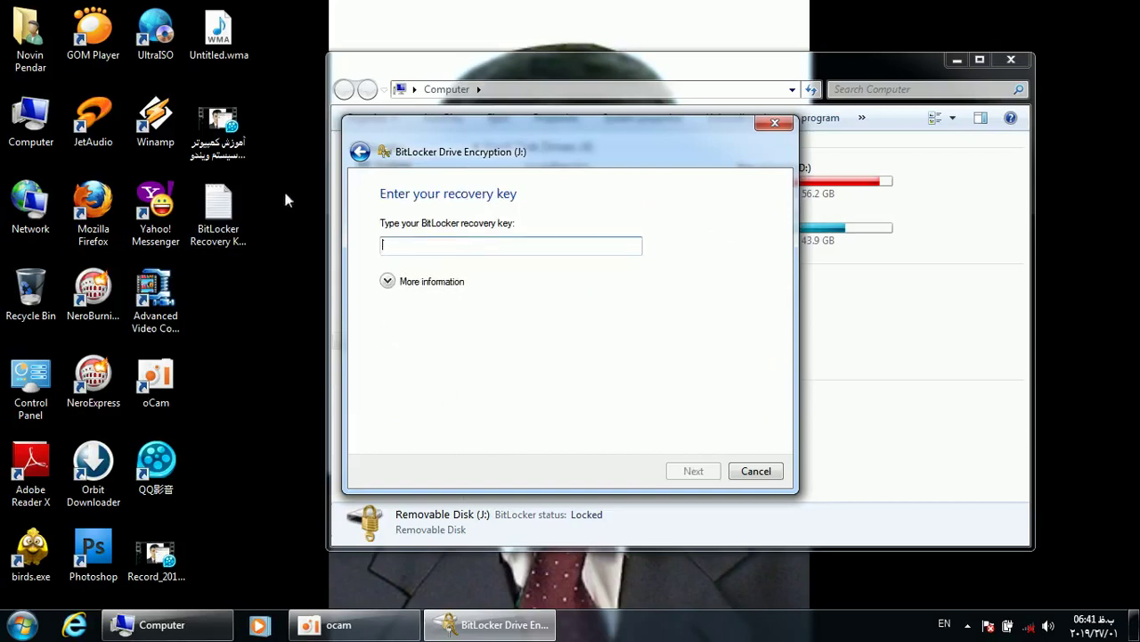
double_click(217, 211)
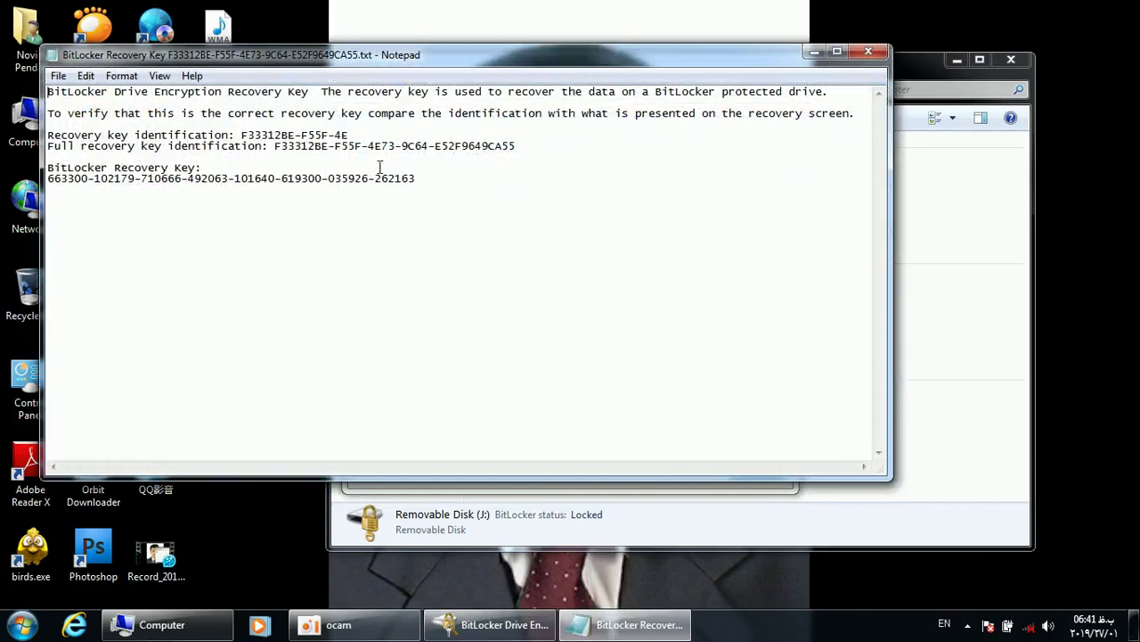
Copy the recovery key from Notepad, close the file, and focus the recovery key box
drag(418, 180, 45, 178)
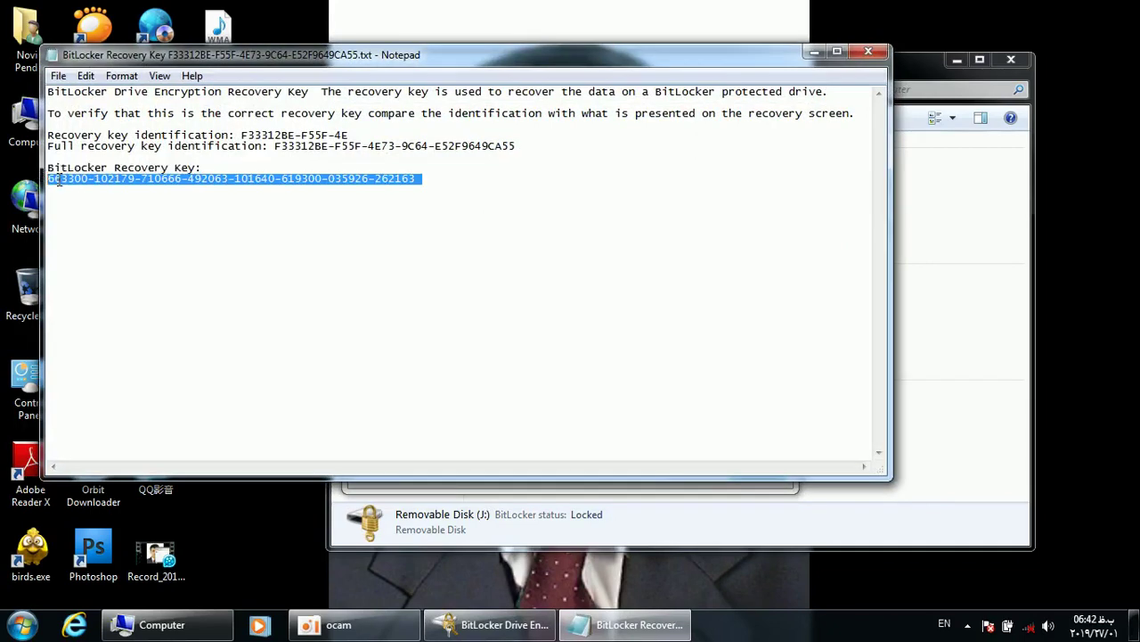
right_click(58, 180)
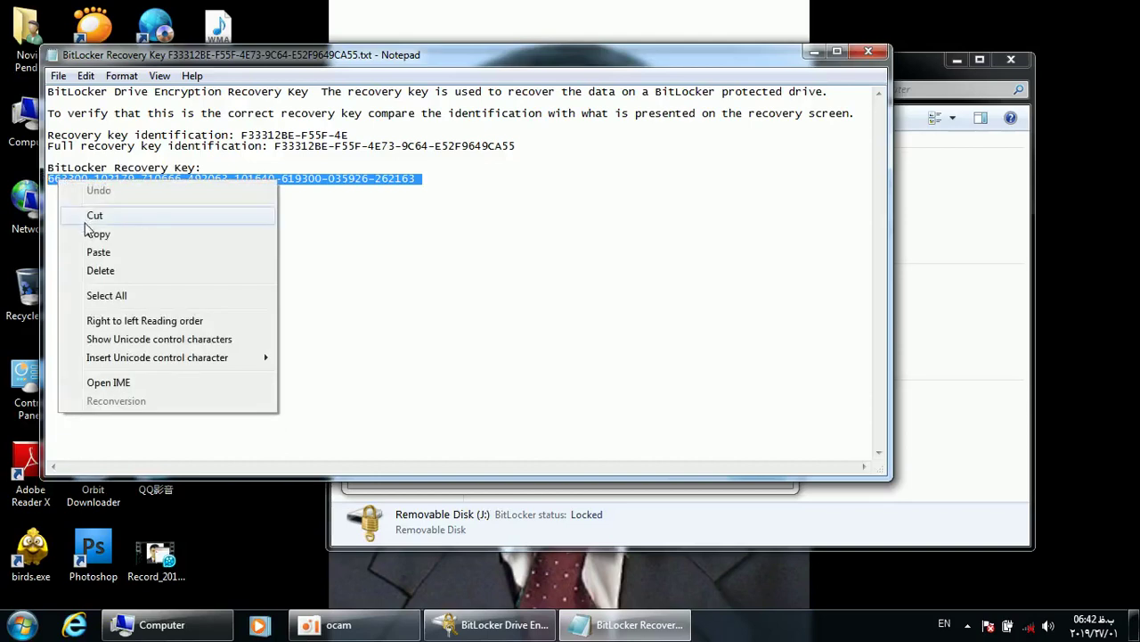
click(89, 235)
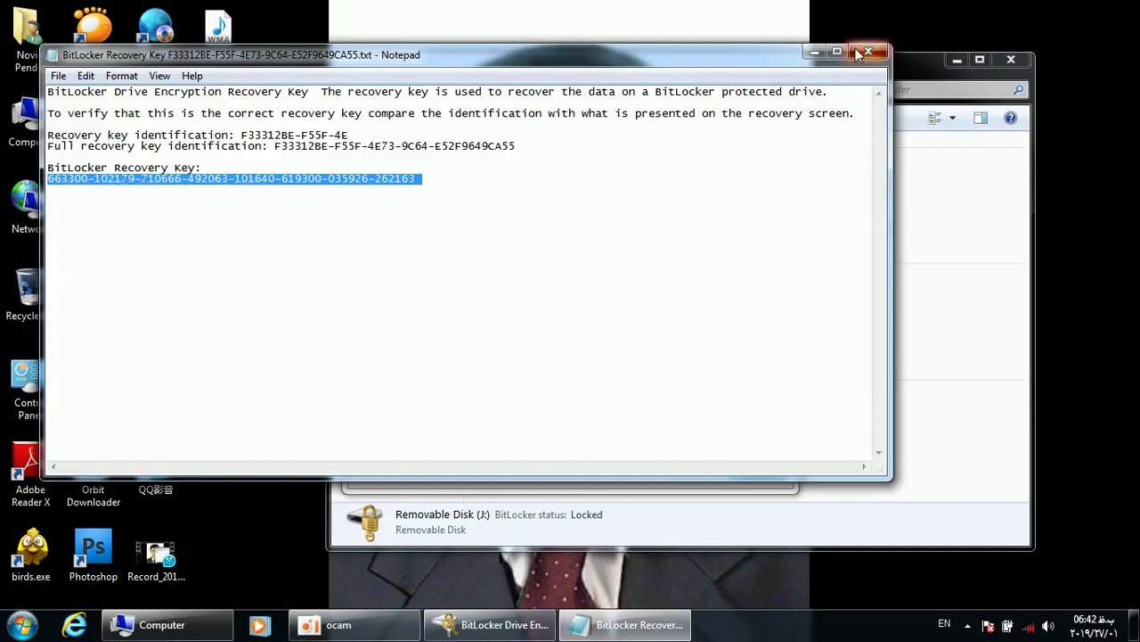
click(868, 52)
click(455, 245)
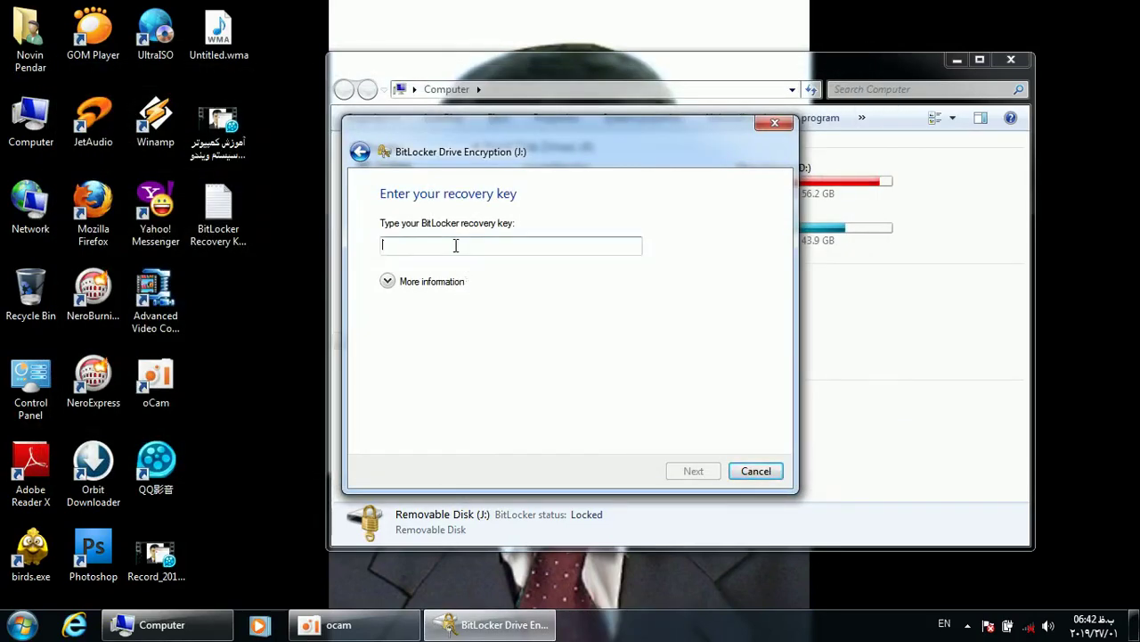
Paste the copied recovery key into the box and submit it to unlock J:
key(ctrl+v)
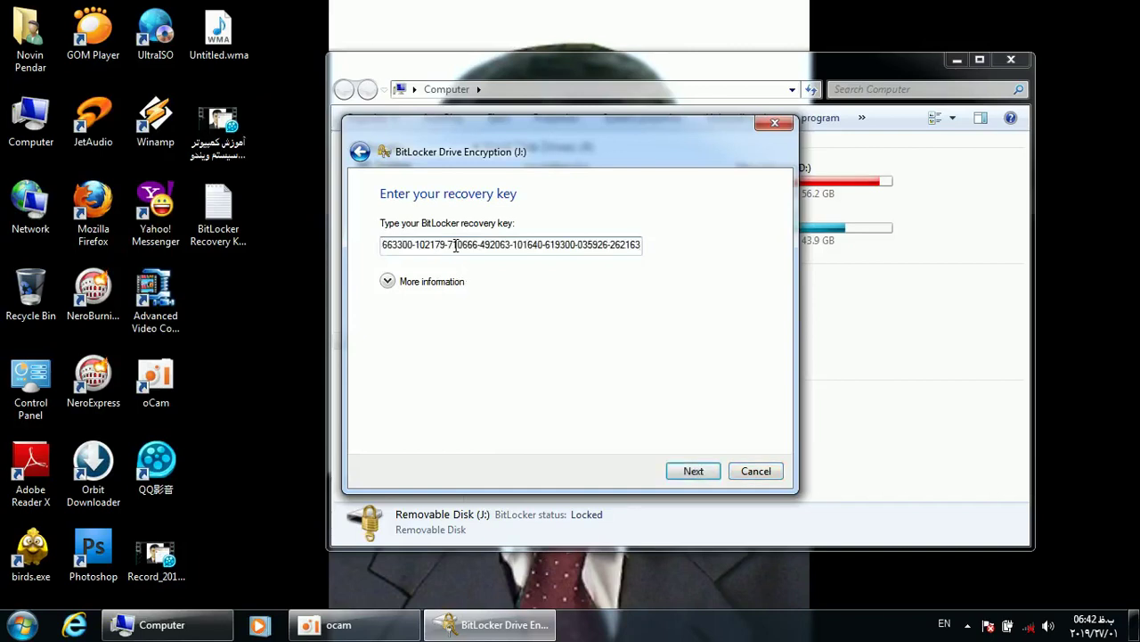
right_click(443, 246)
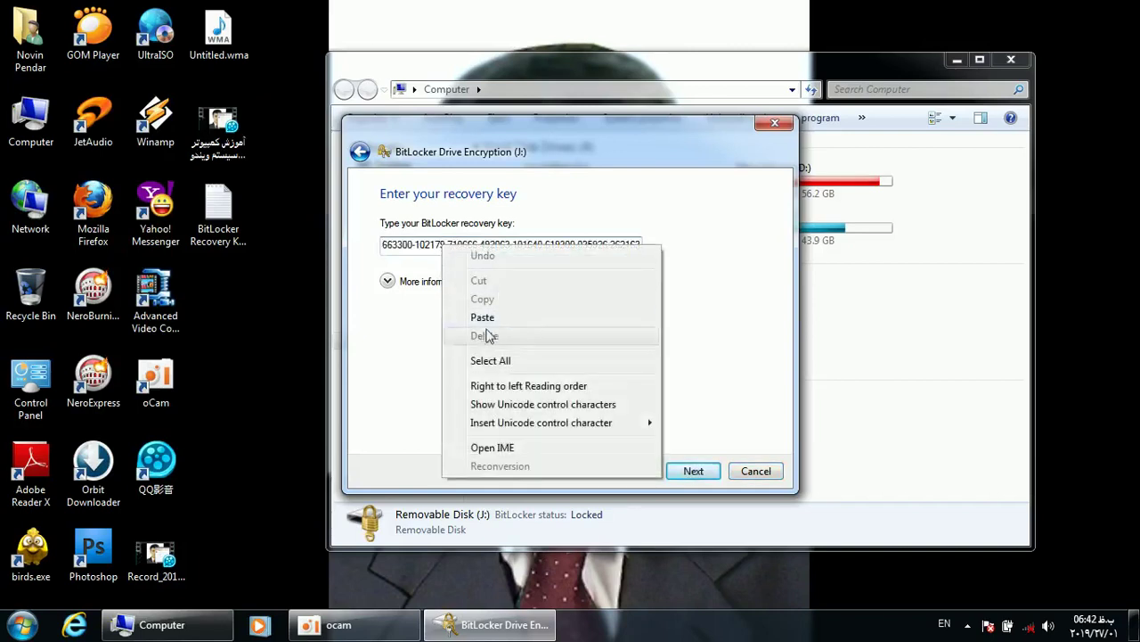
click(428, 314)
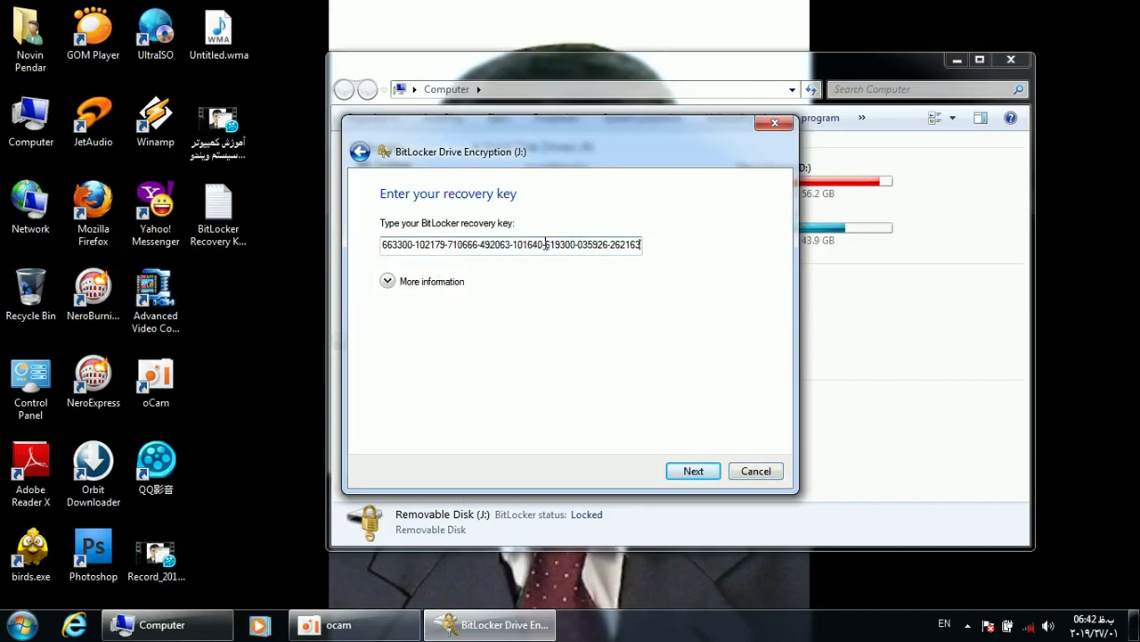
right_click(542, 246)
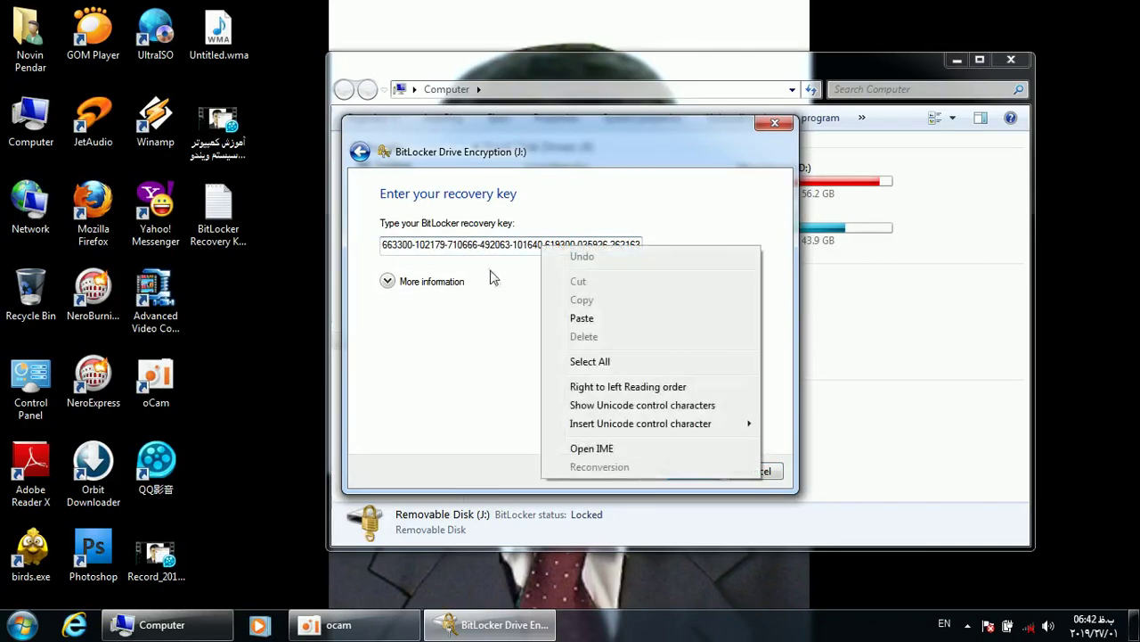
click(454, 301)
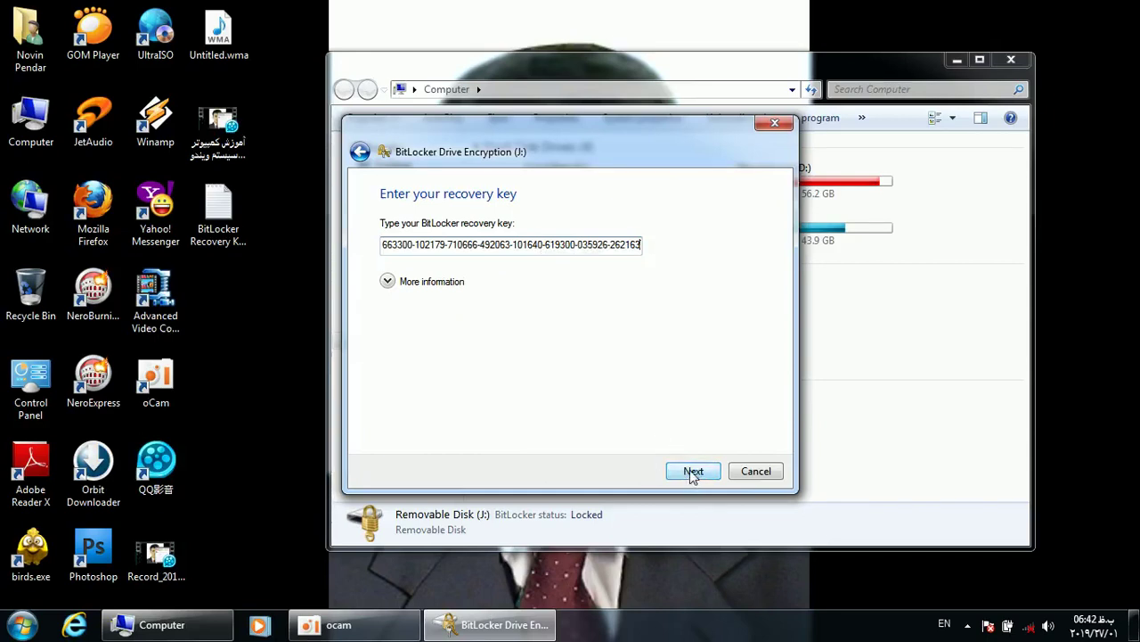
click(694, 473)
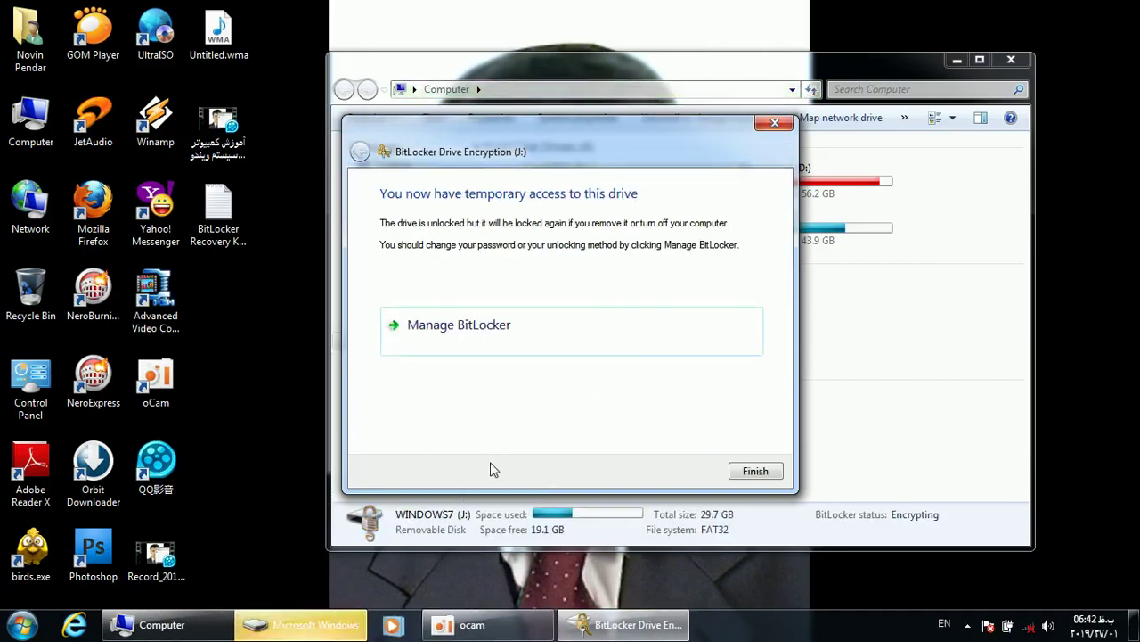
Finish unlocking, close the WINDOWS7 (J:) contents window, then go to the Computer window and Start menu
click(755, 471)
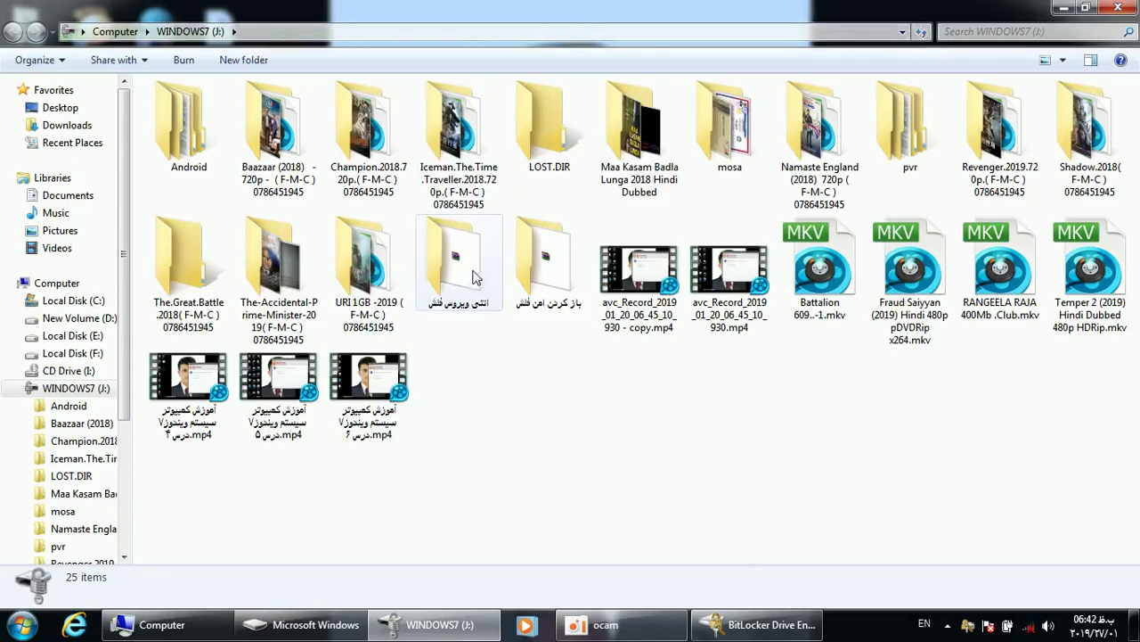
click(1118, 7)
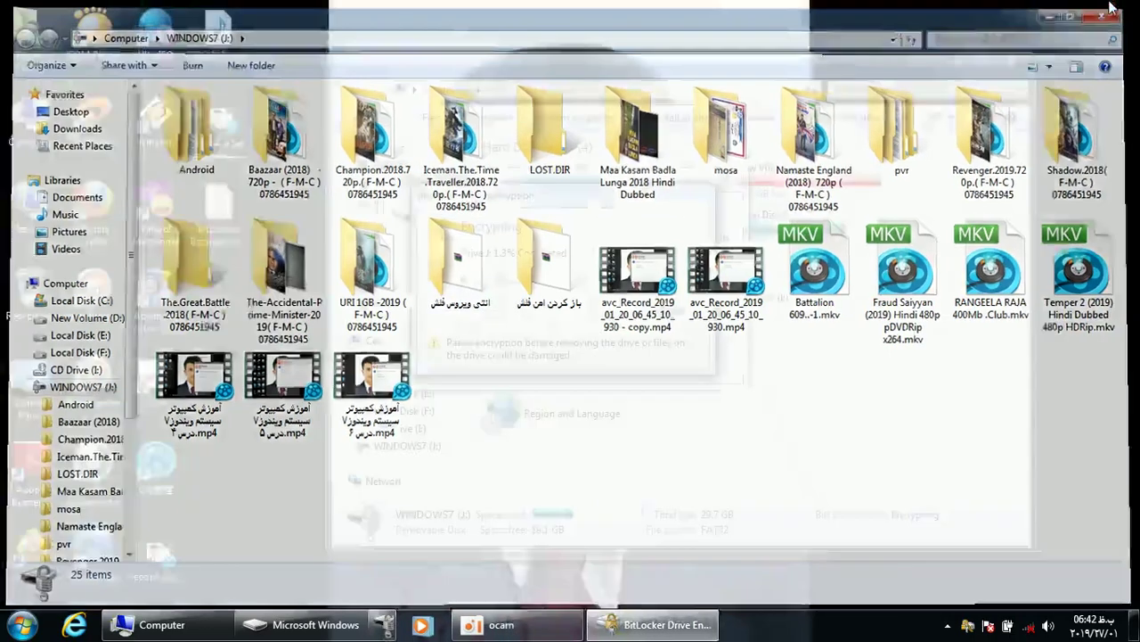
click(858, 359)
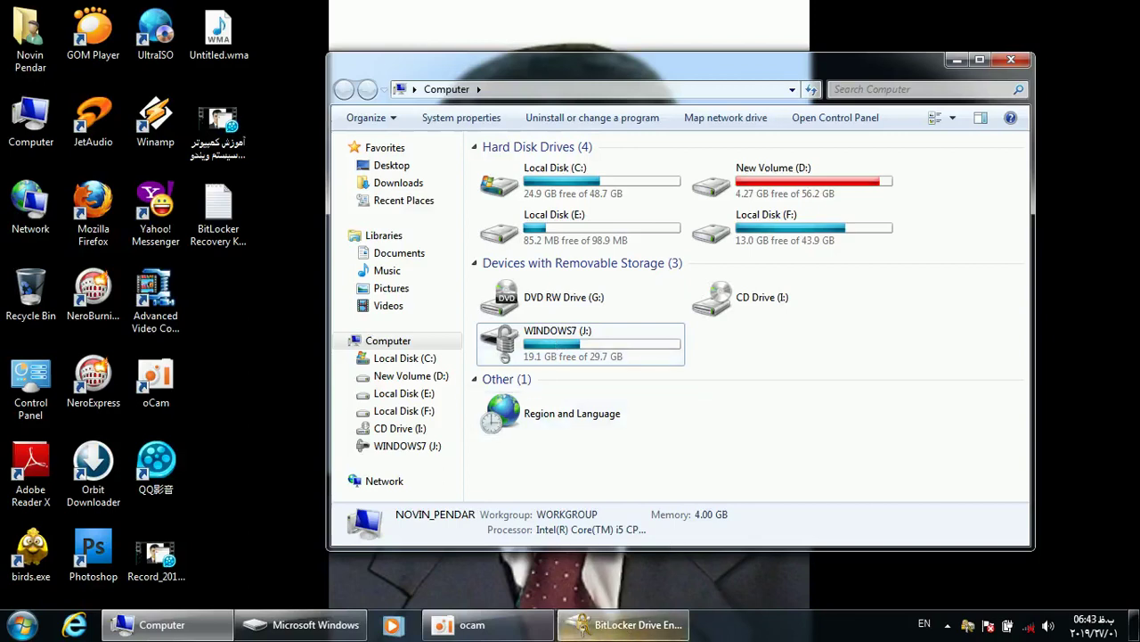
click(21, 624)
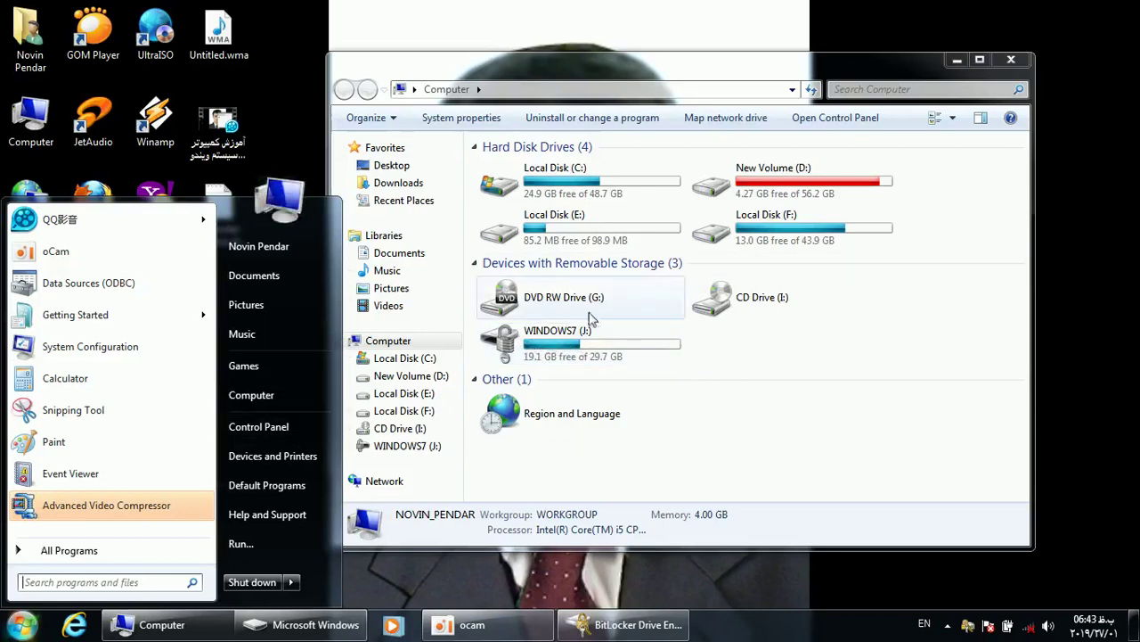
Turn off BitLocker for WINDOWS7 (J:) in Control Panel's BitLocker Drive Encryption, confirming decryption
click(258, 426)
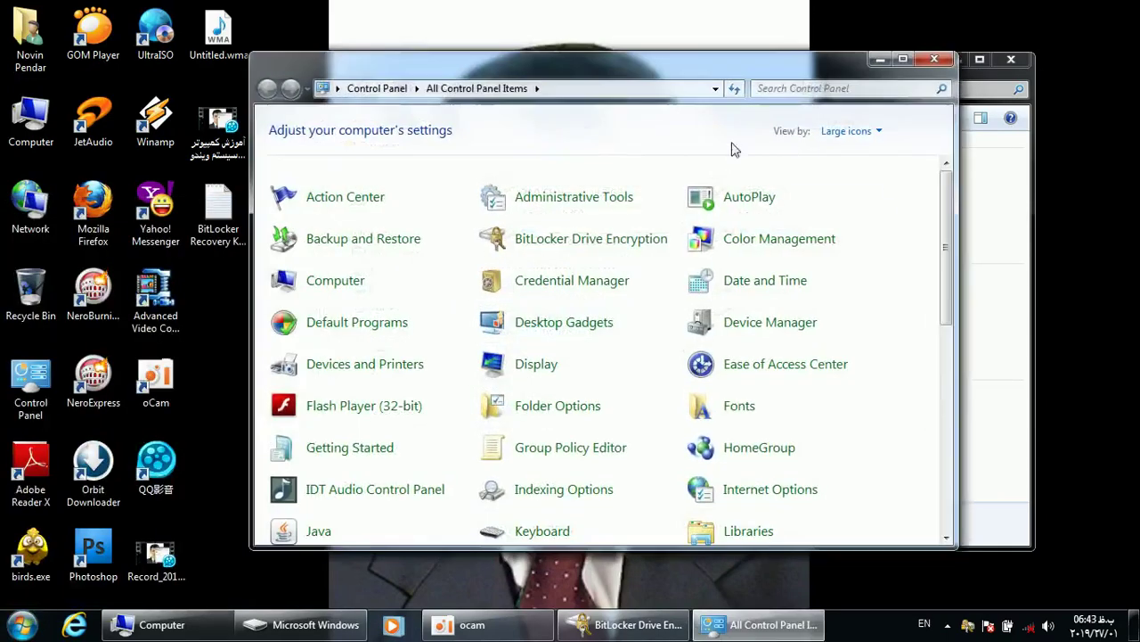
double_click(702, 66)
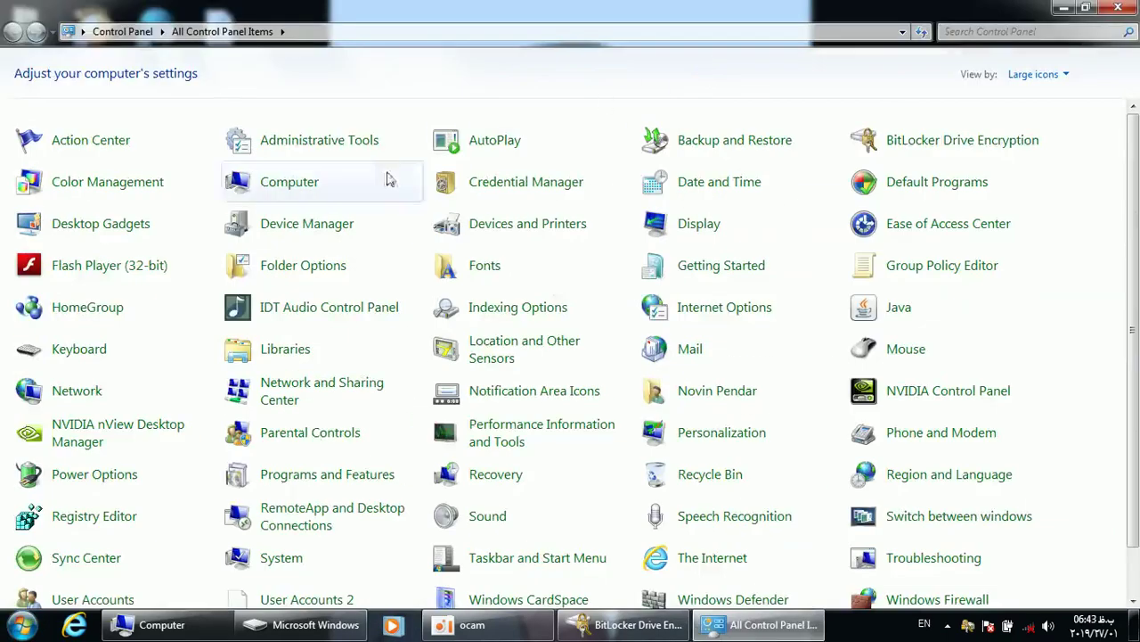
click(924, 147)
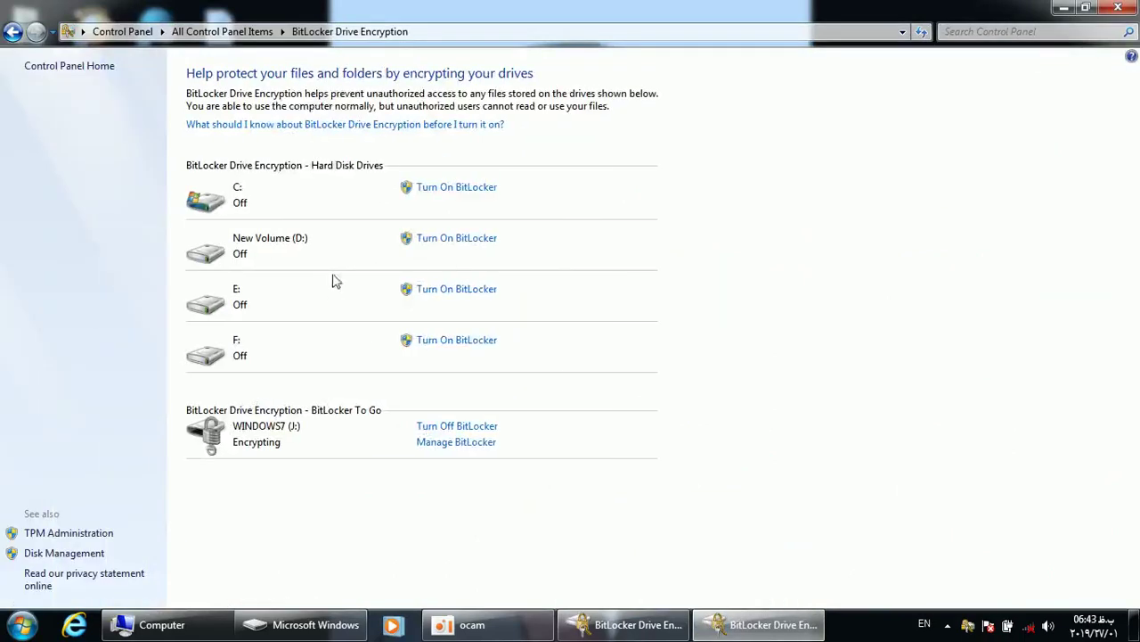
click(462, 432)
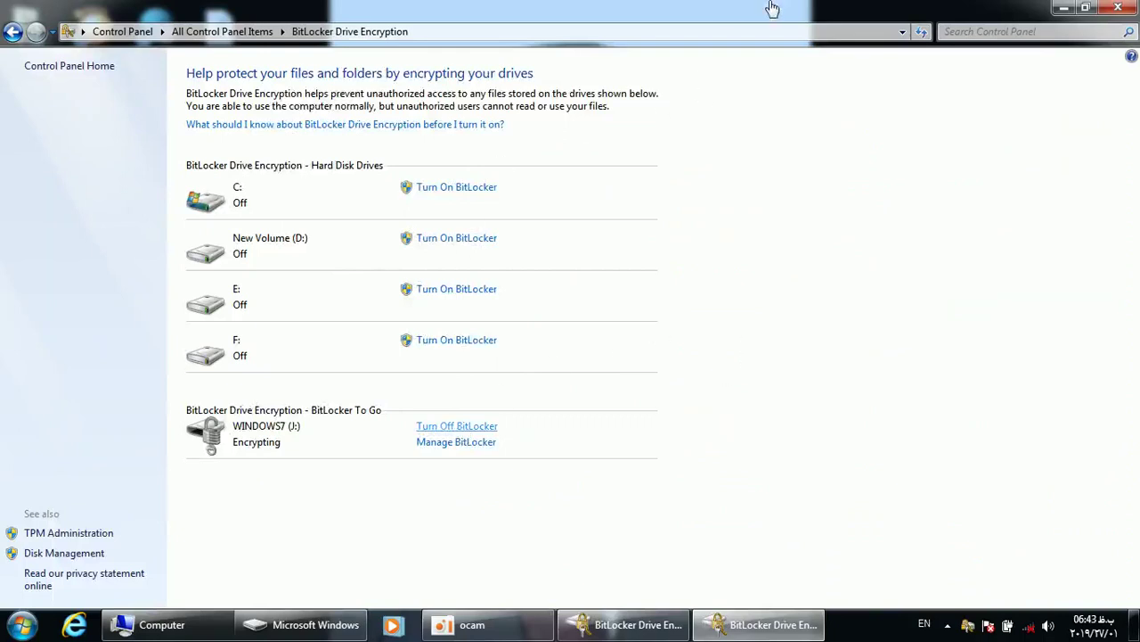
click(604, 353)
Check drive J: in Computer, close that window, and return BitLocker settings to All Control Panel Items
double_click(729, 7)
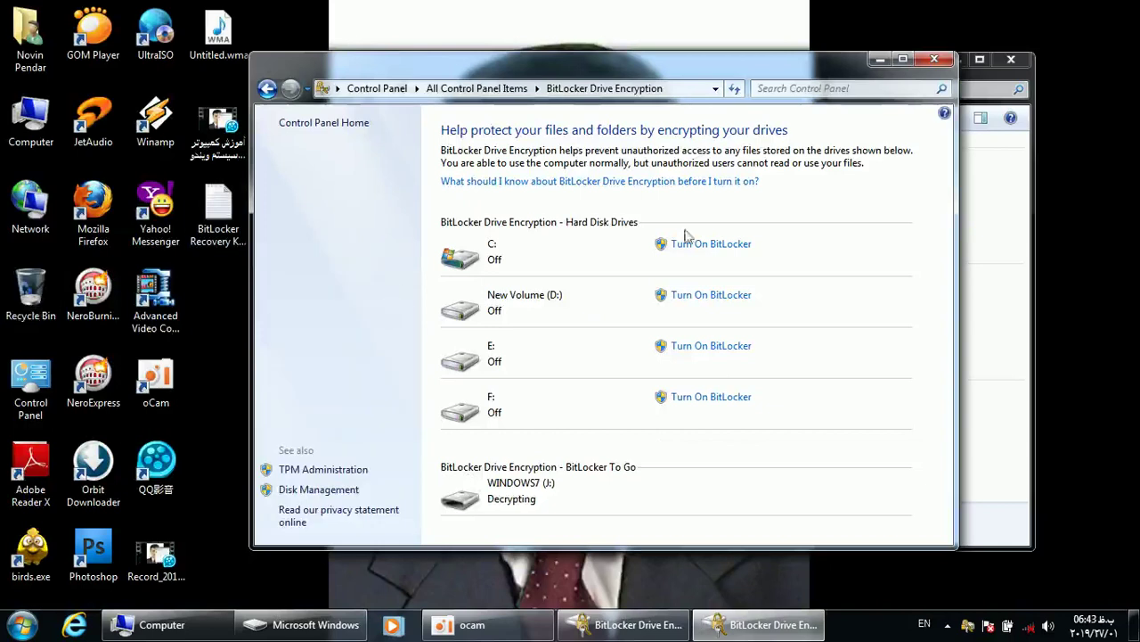
click(972, 233)
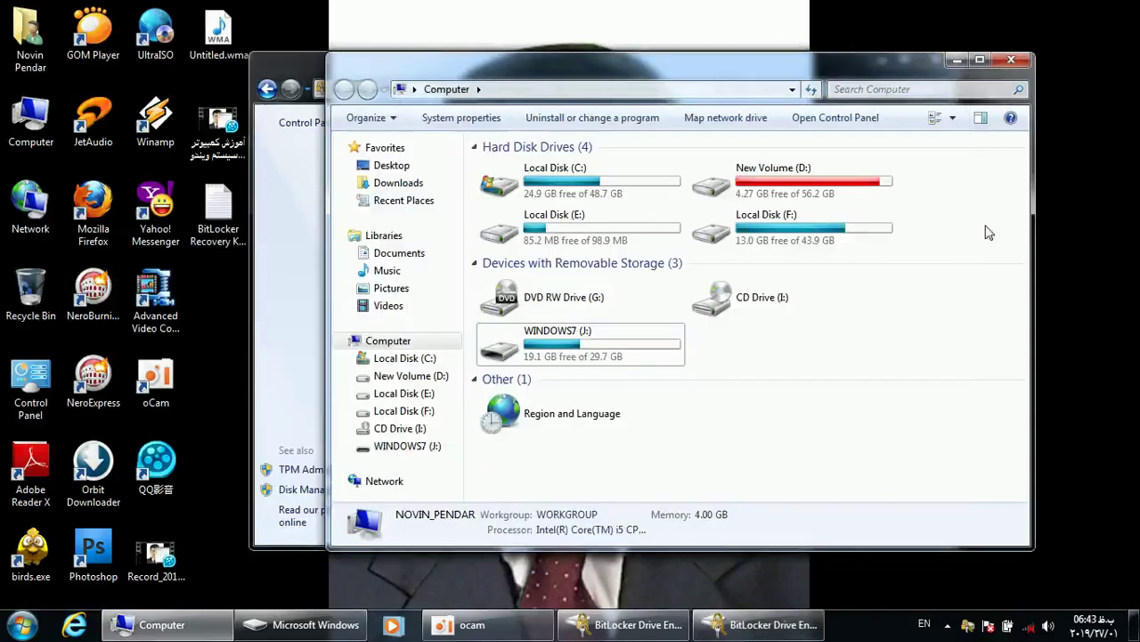
double_click(549, 346)
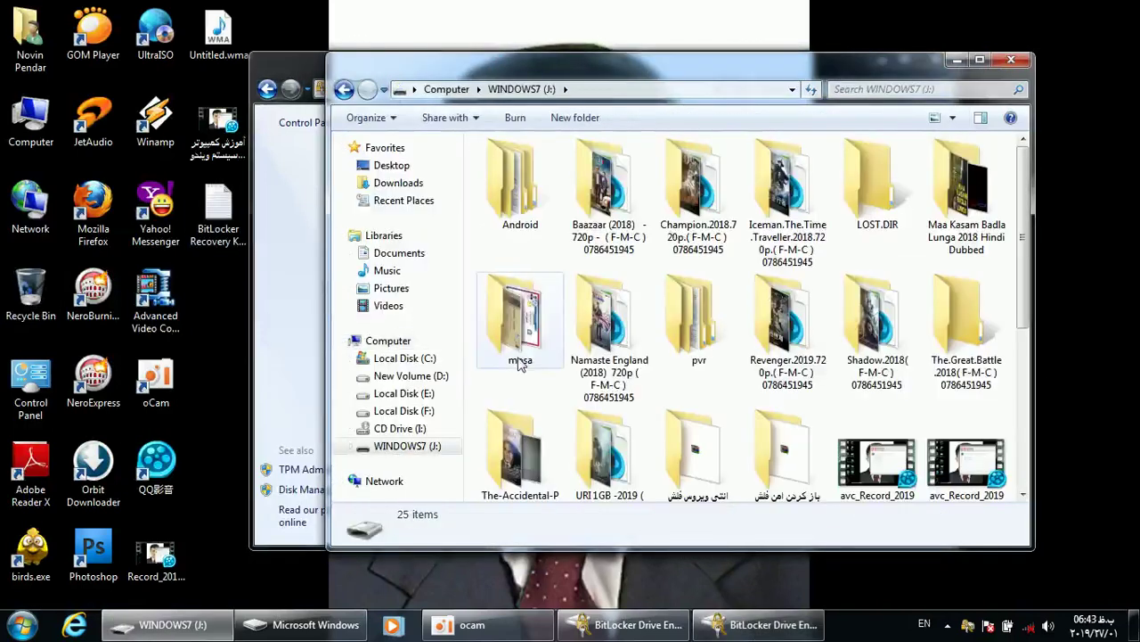
key(BackSpace)
click(1011, 59)
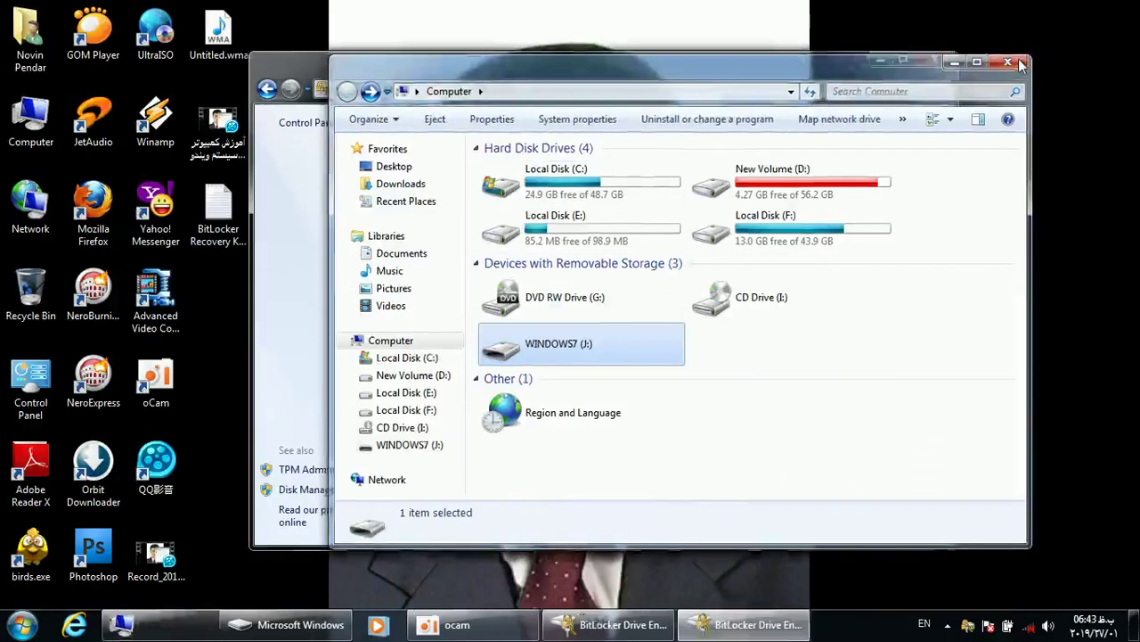
double_click(434, 77)
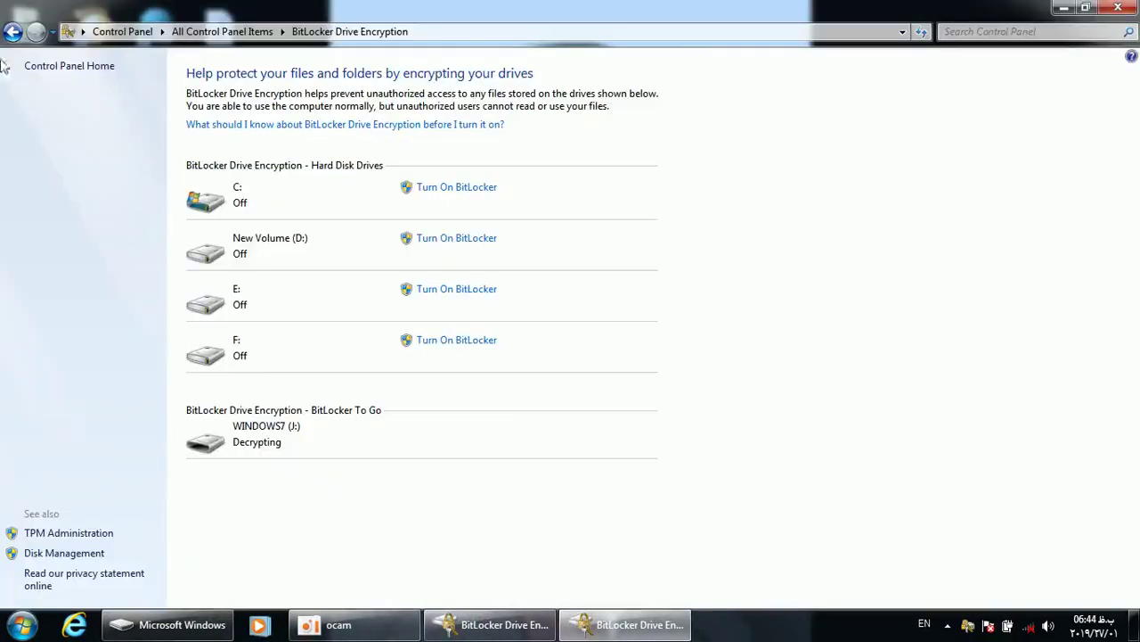
click(12, 32)
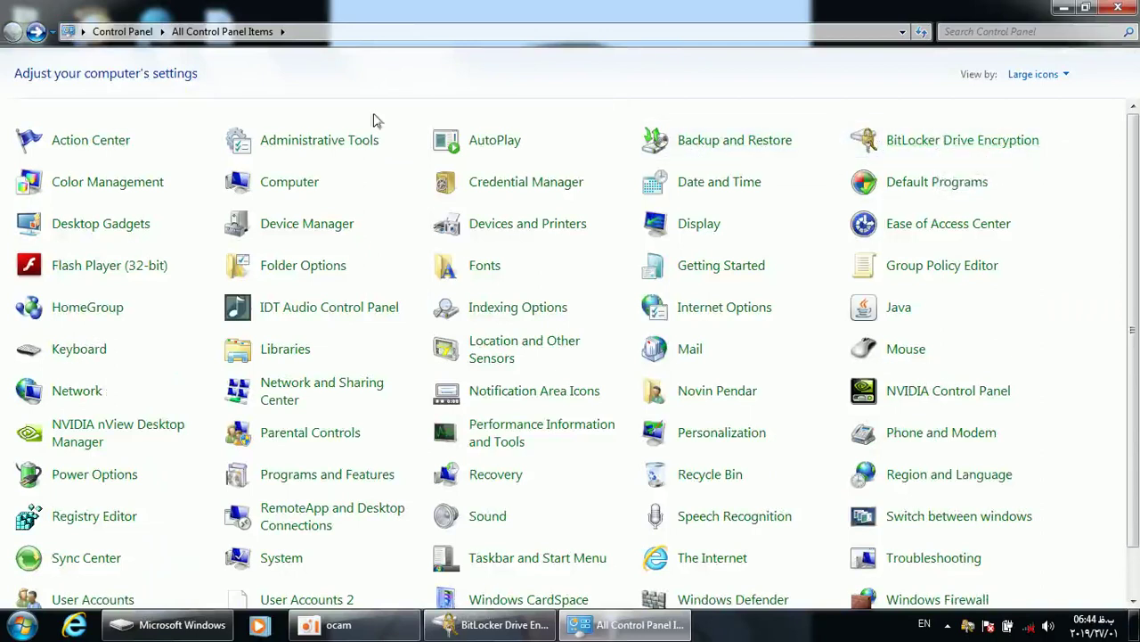
click(93, 198)
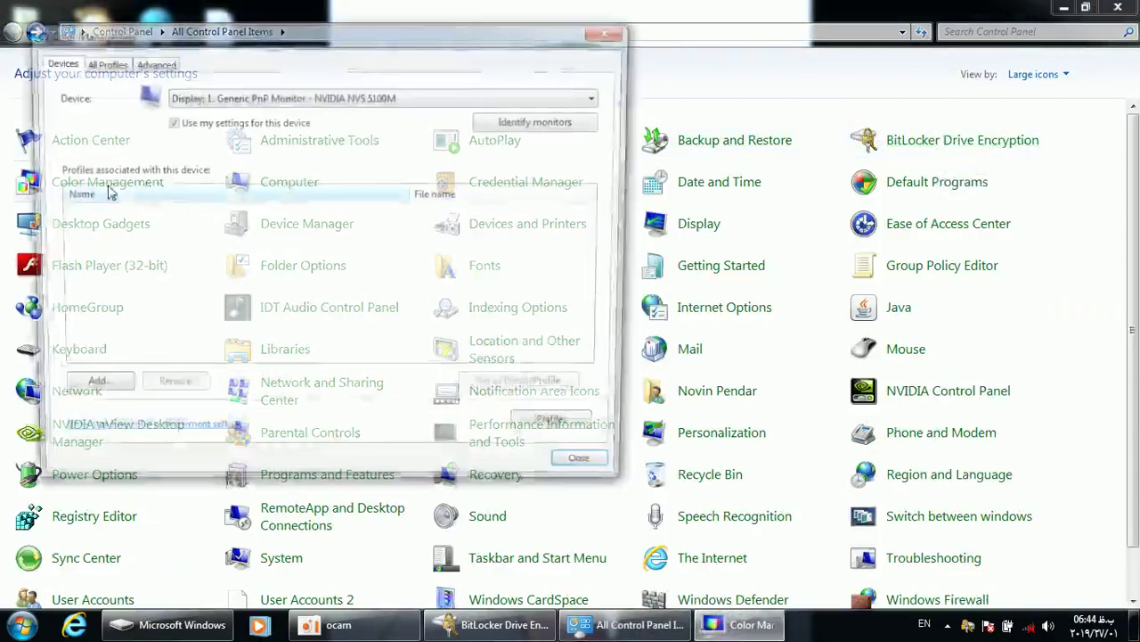
double_click(700, 3)
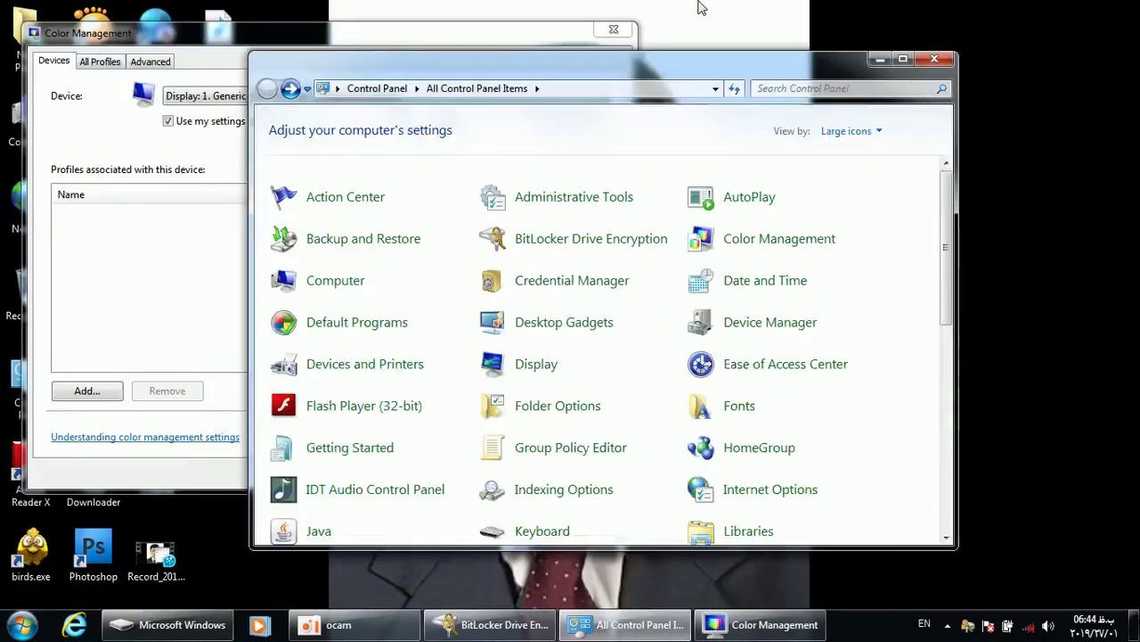
right_click(789, 39)
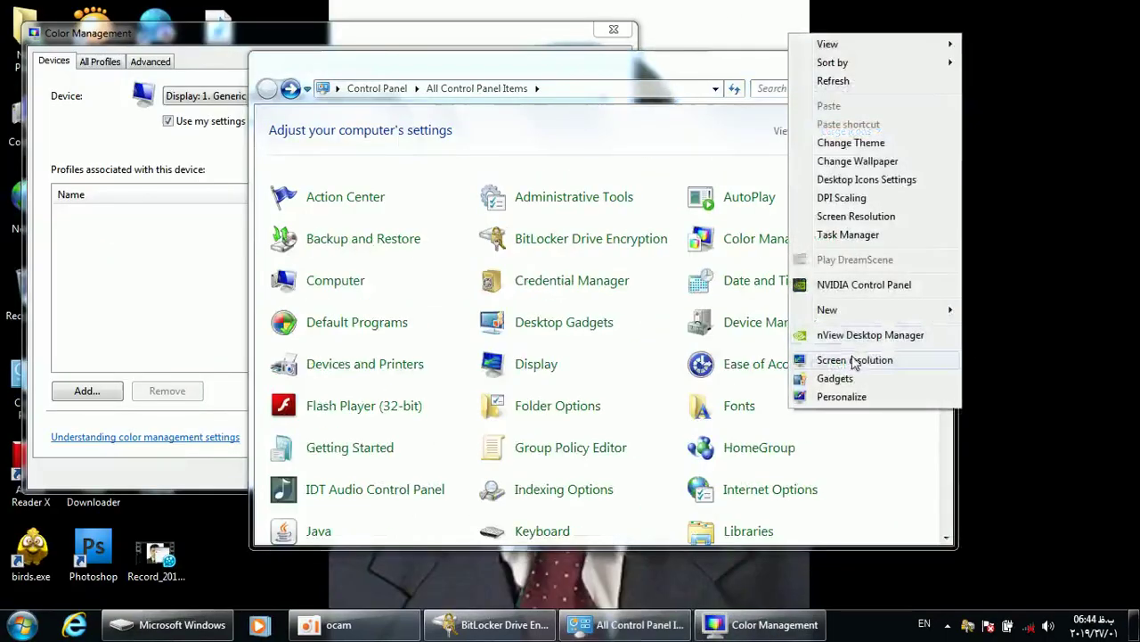
click(865, 359)
click(824, 213)
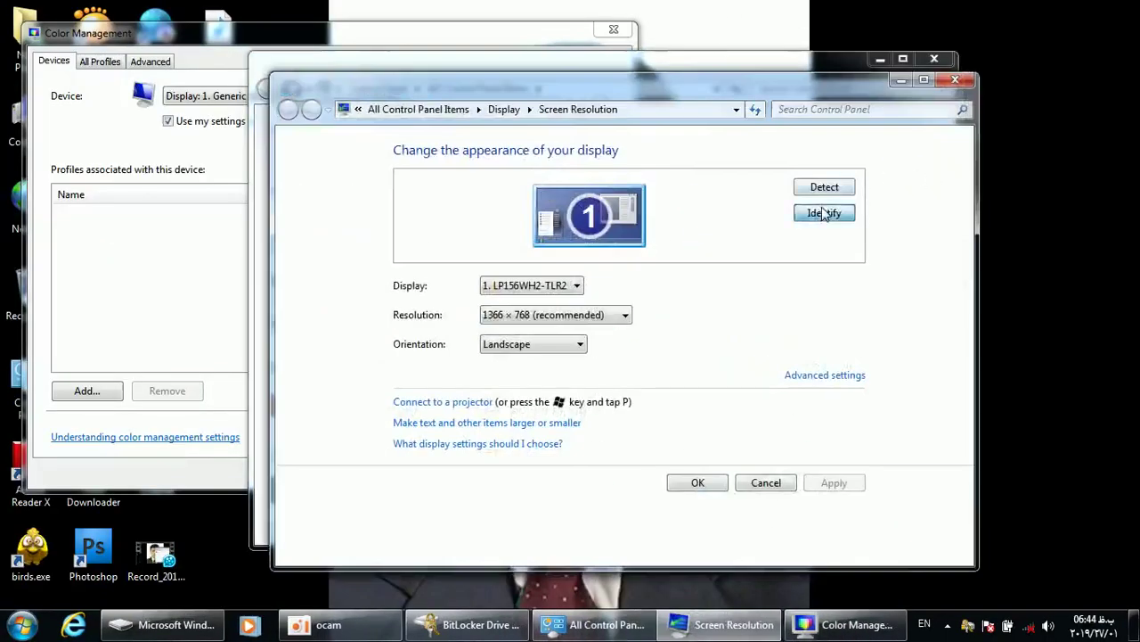
click(955, 80)
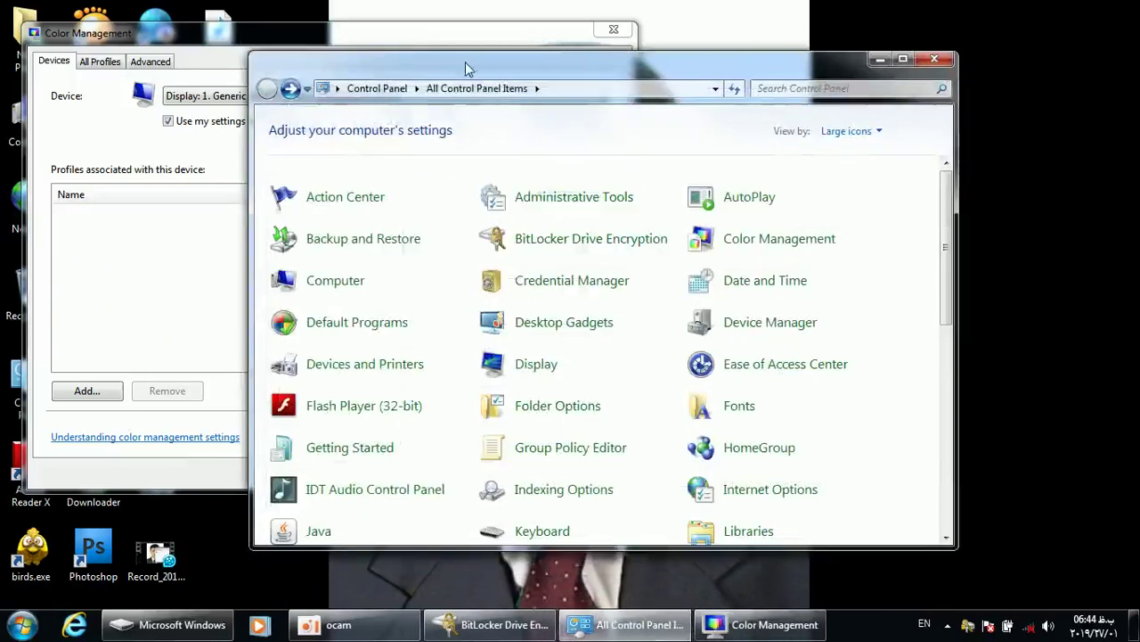
click(198, 171)
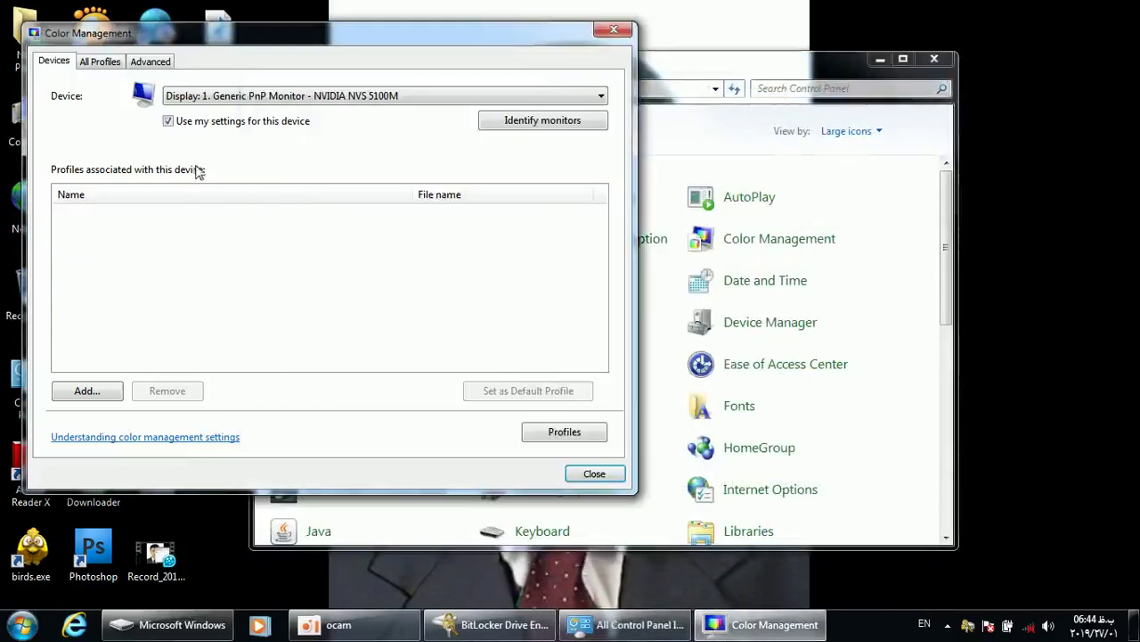
click(532, 120)
click(334, 97)
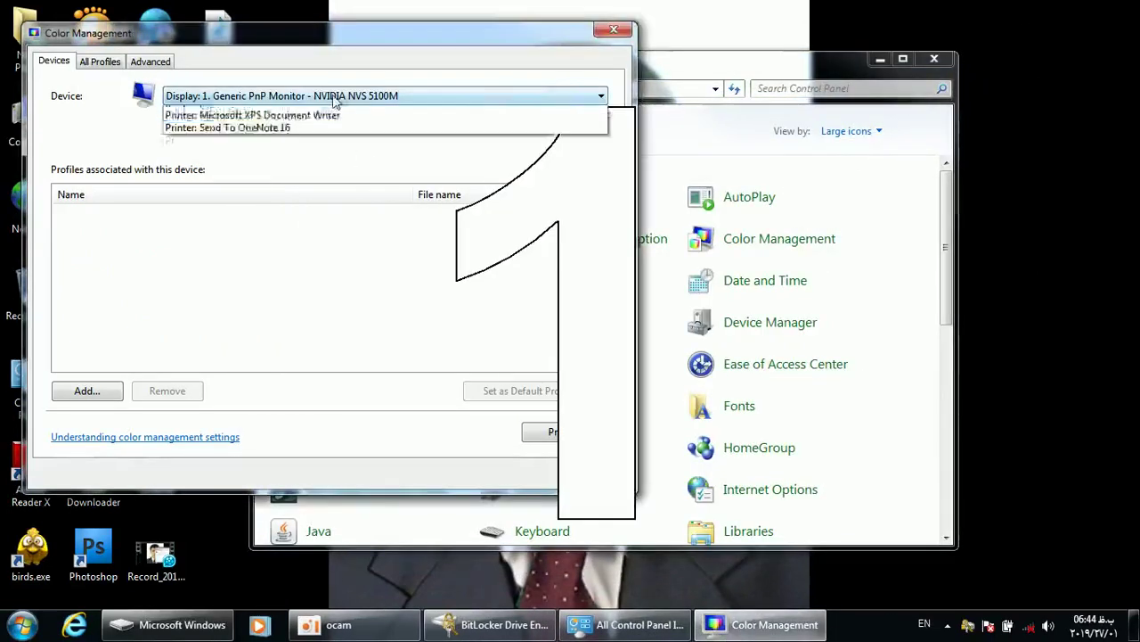
click(338, 227)
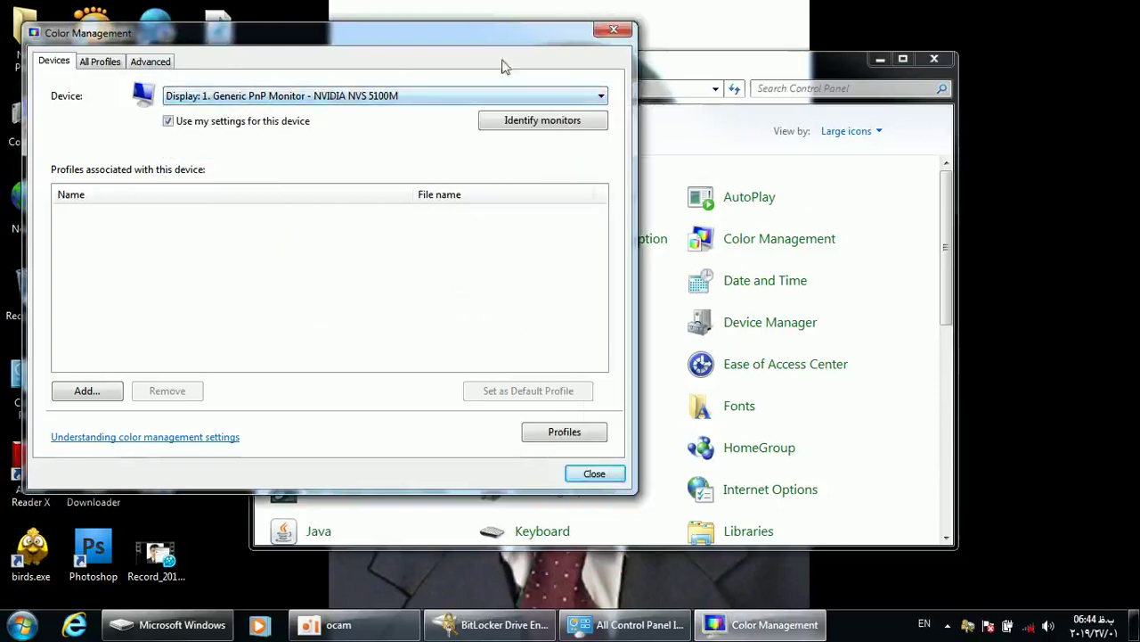
click(613, 34)
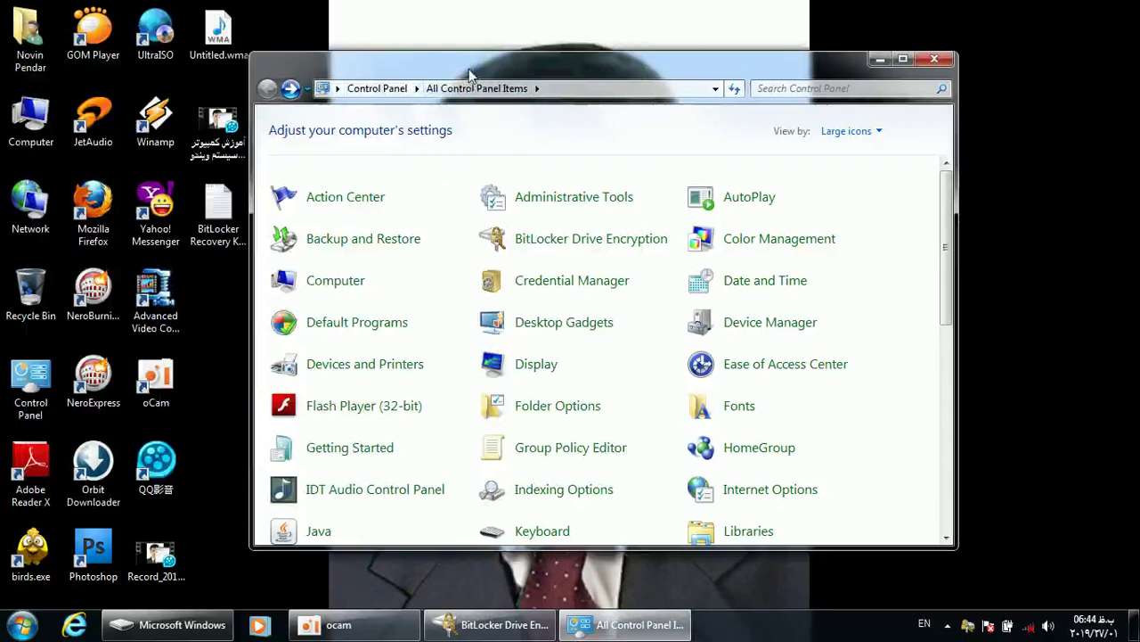
double_click(469, 68)
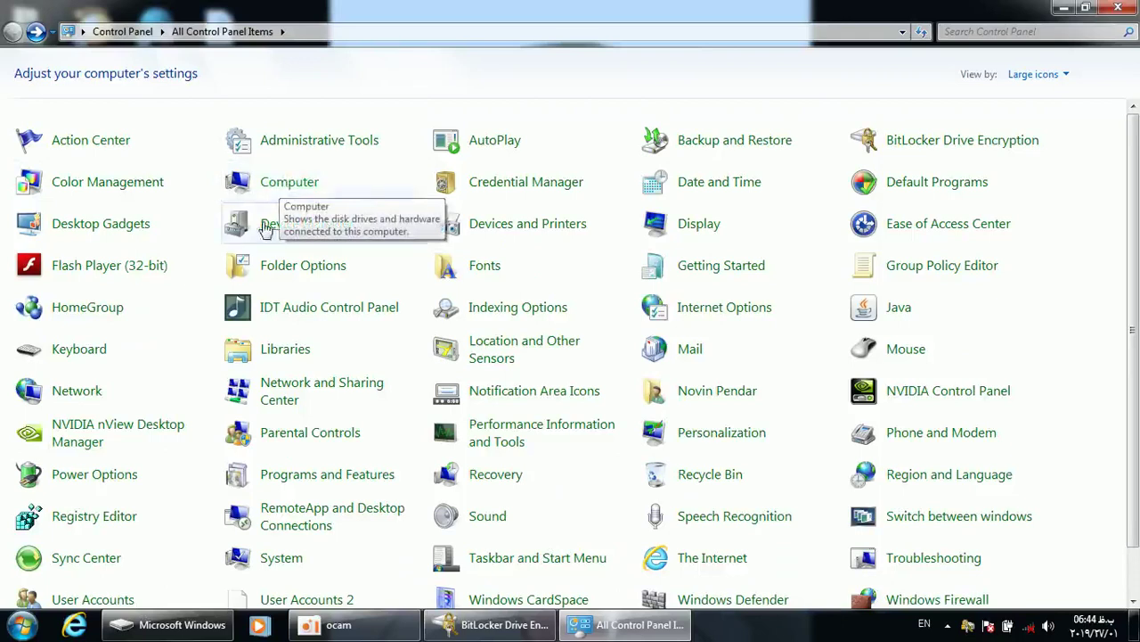
click(303, 226)
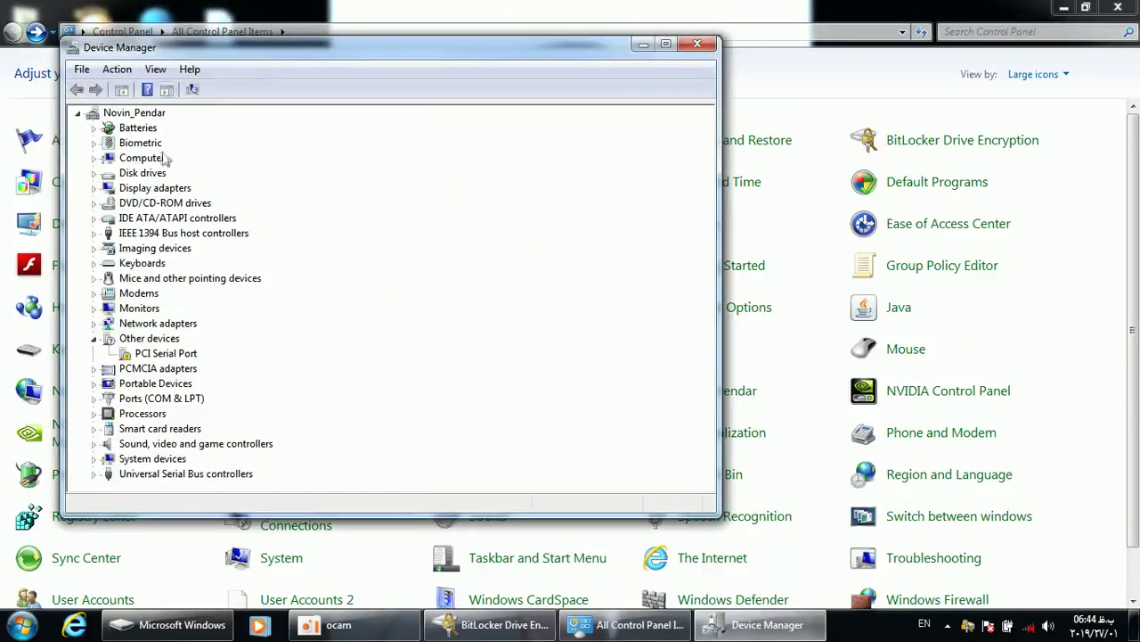
click(698, 43)
click(278, 231)
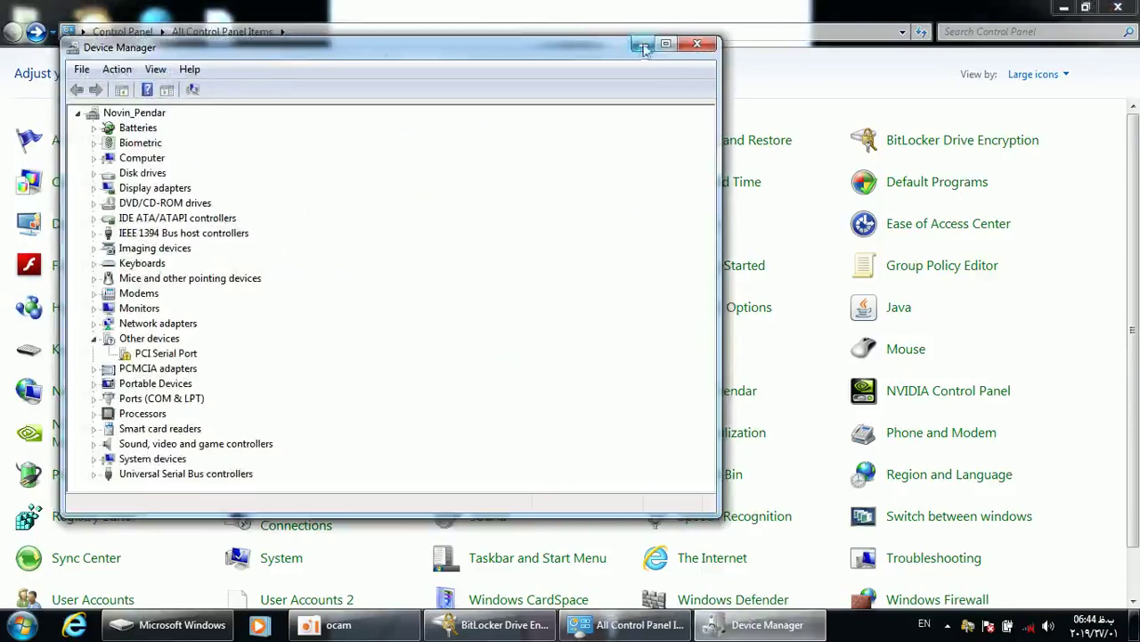
click(698, 43)
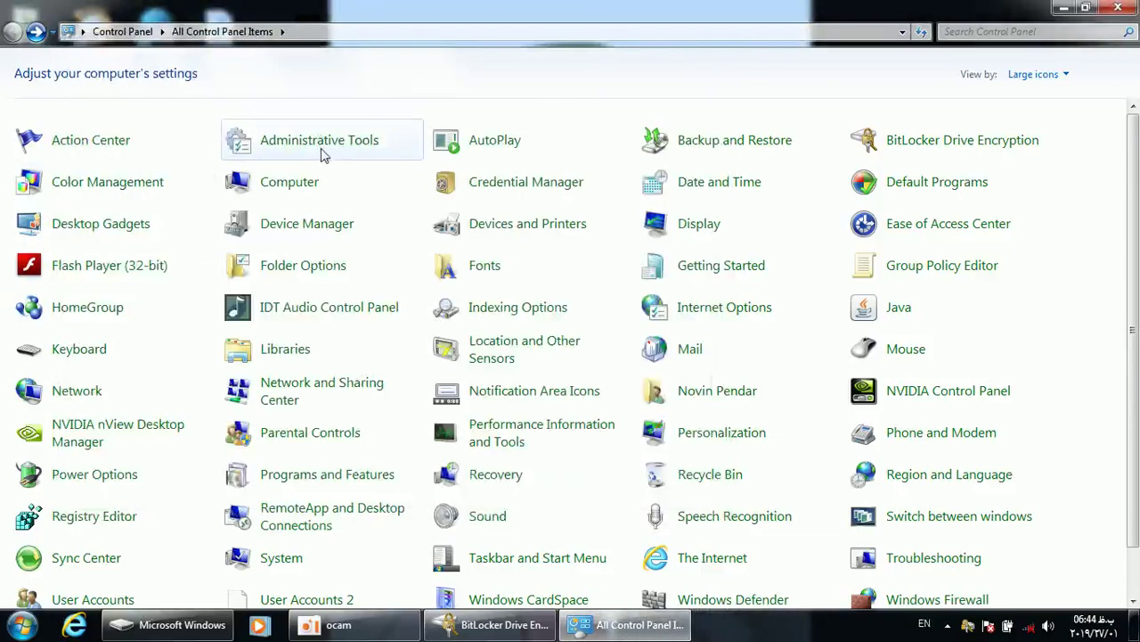
click(321, 150)
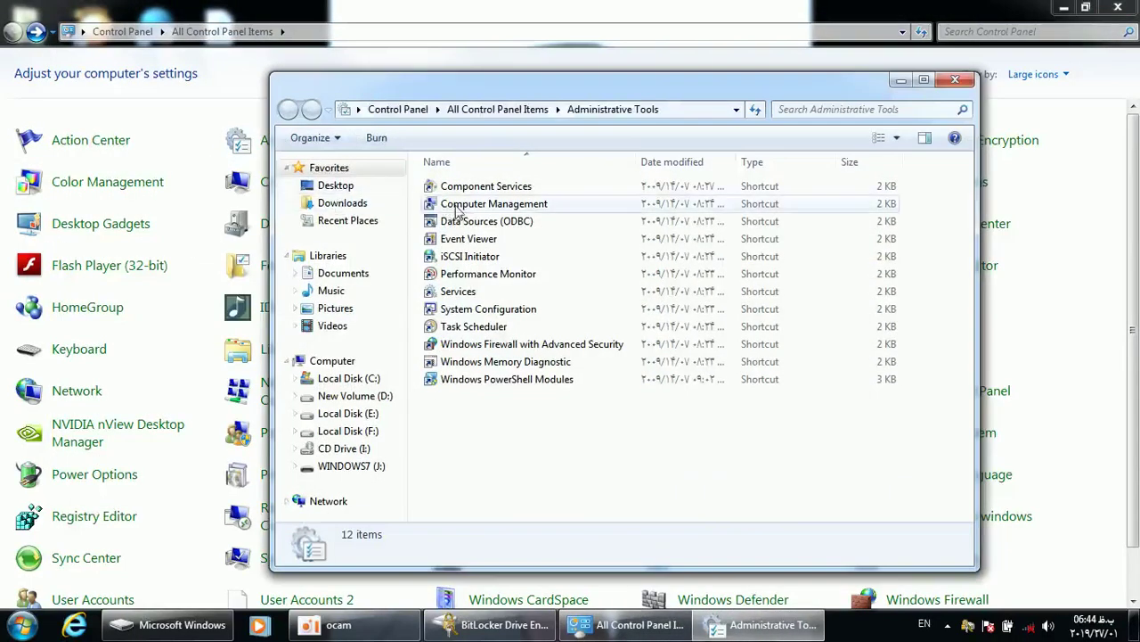
double_click(457, 205)
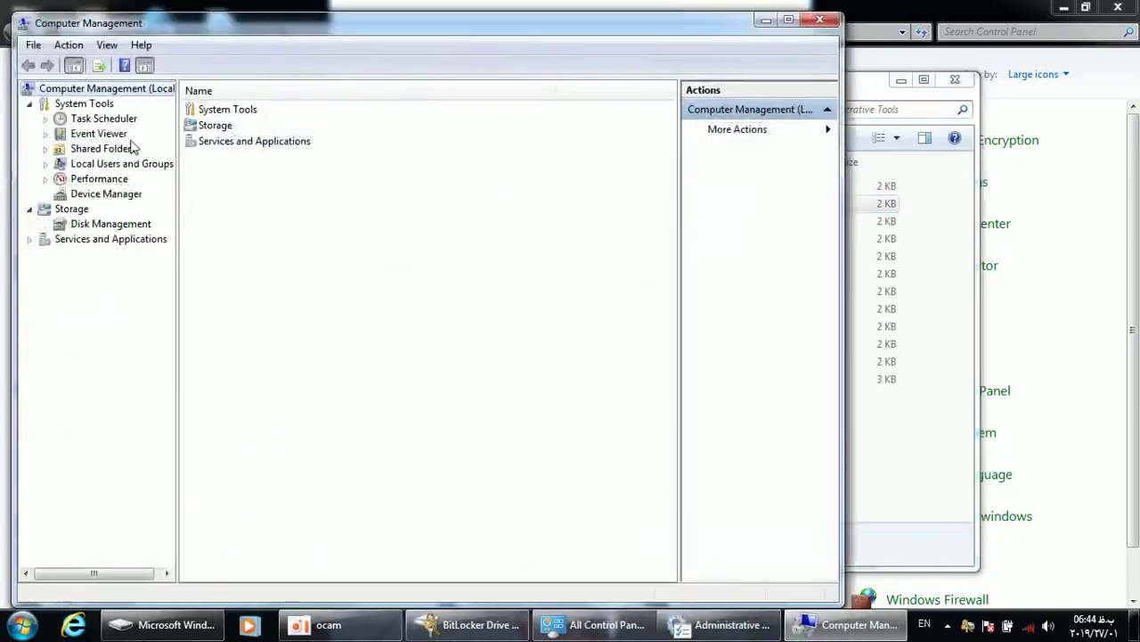
click(100, 194)
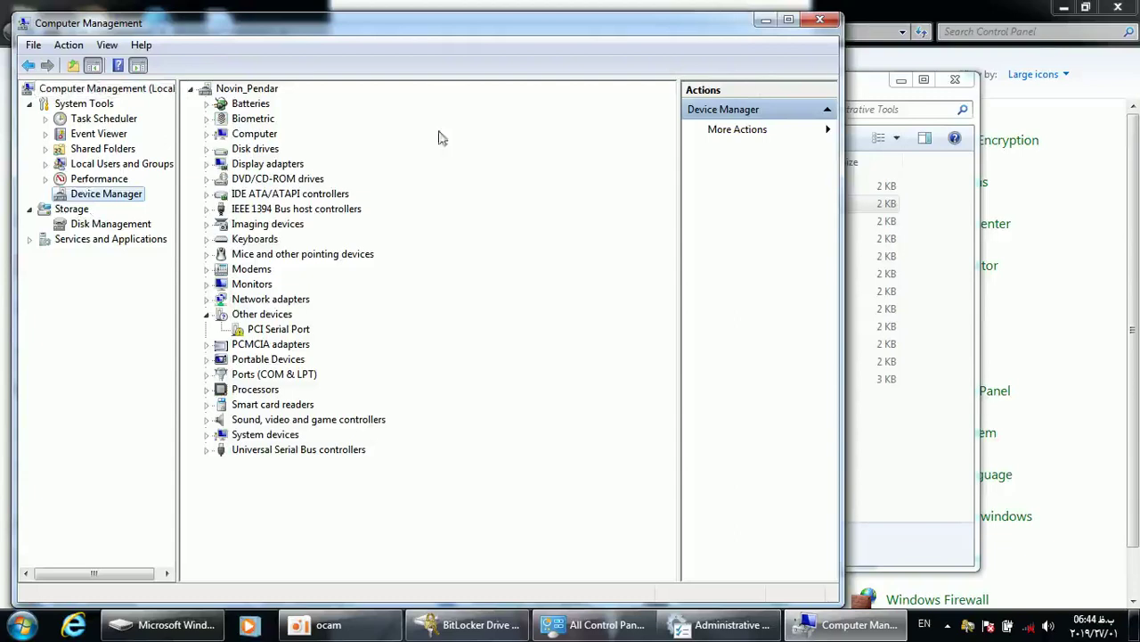
click(820, 20)
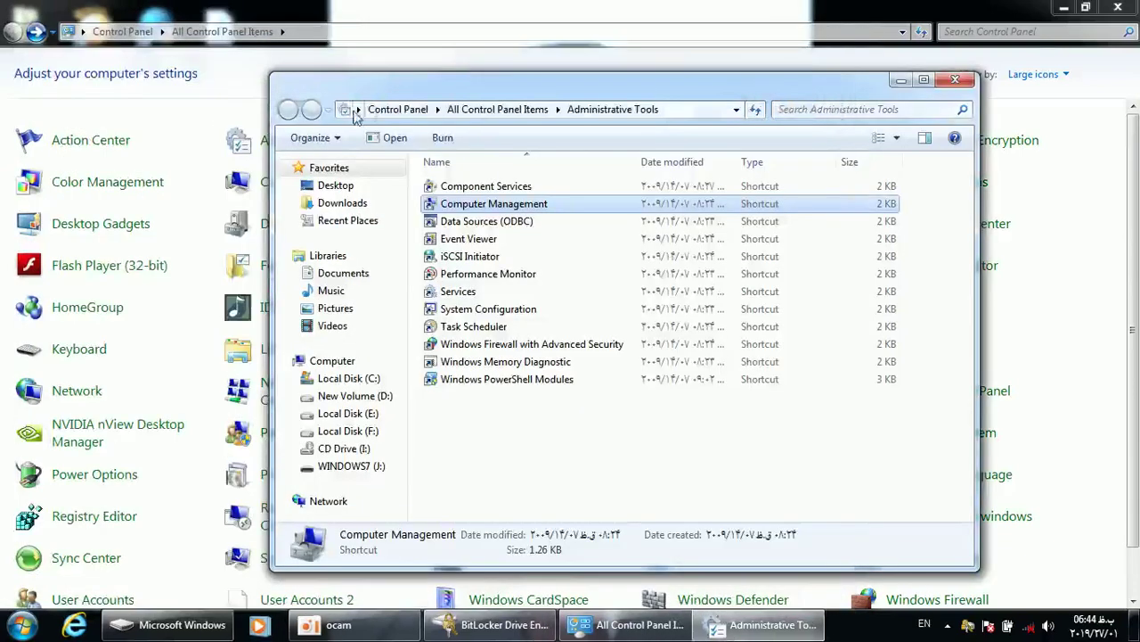
click(955, 80)
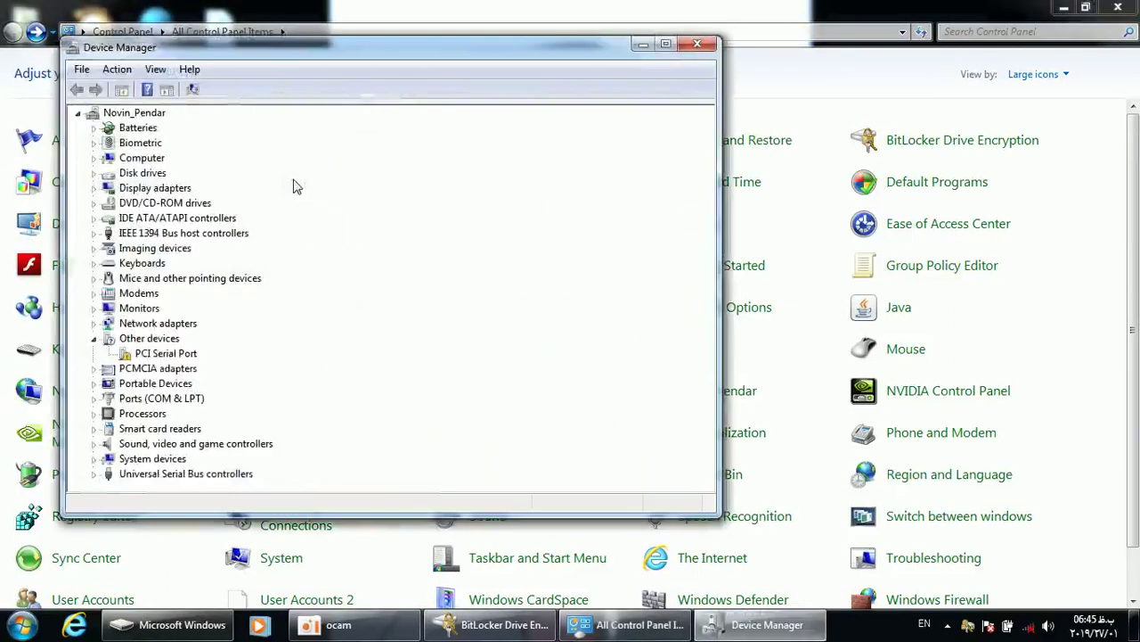
Maximize Device Manager and browse the Sound, video and game controllers and USB controllers categories
double_click(287, 49)
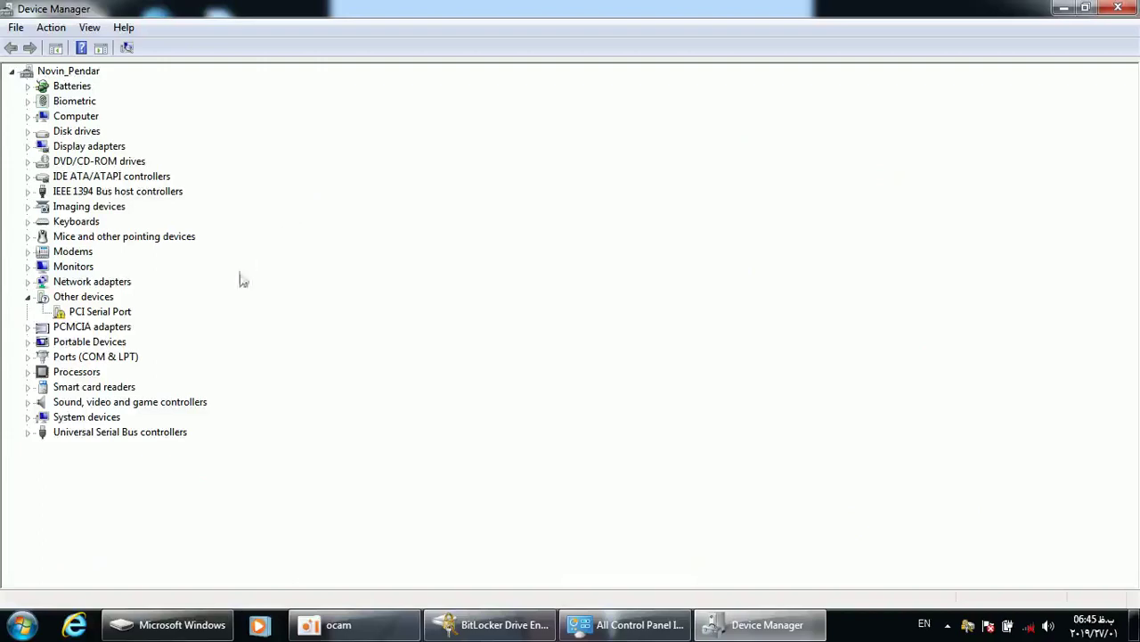
click(86, 406)
double_click(86, 407)
double_click(87, 406)
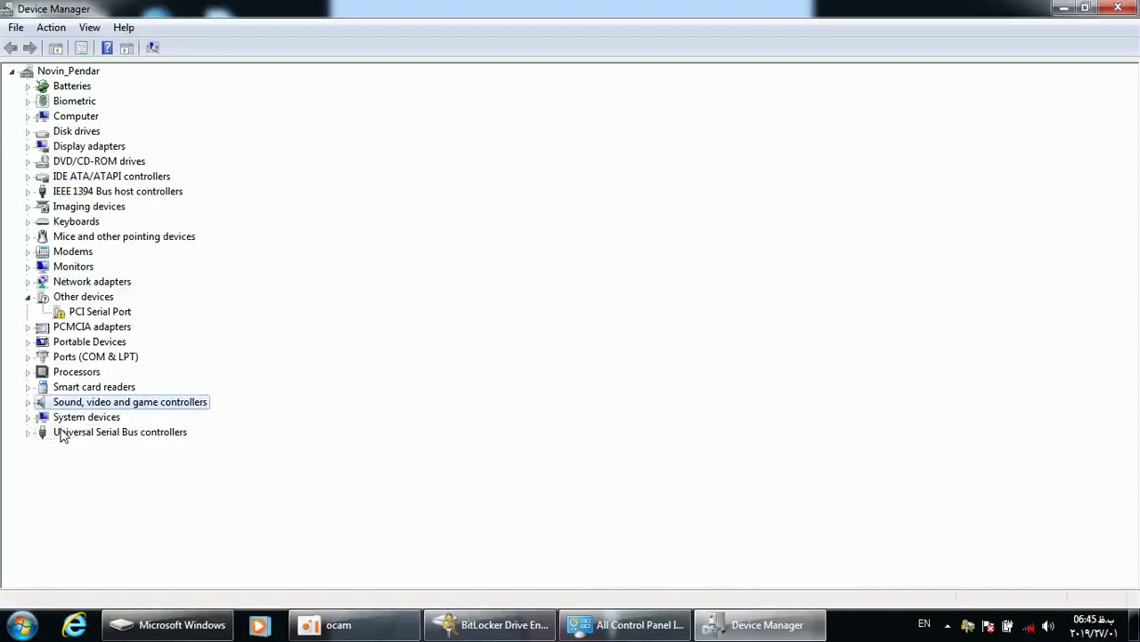
double_click(62, 433)
double_click(55, 422)
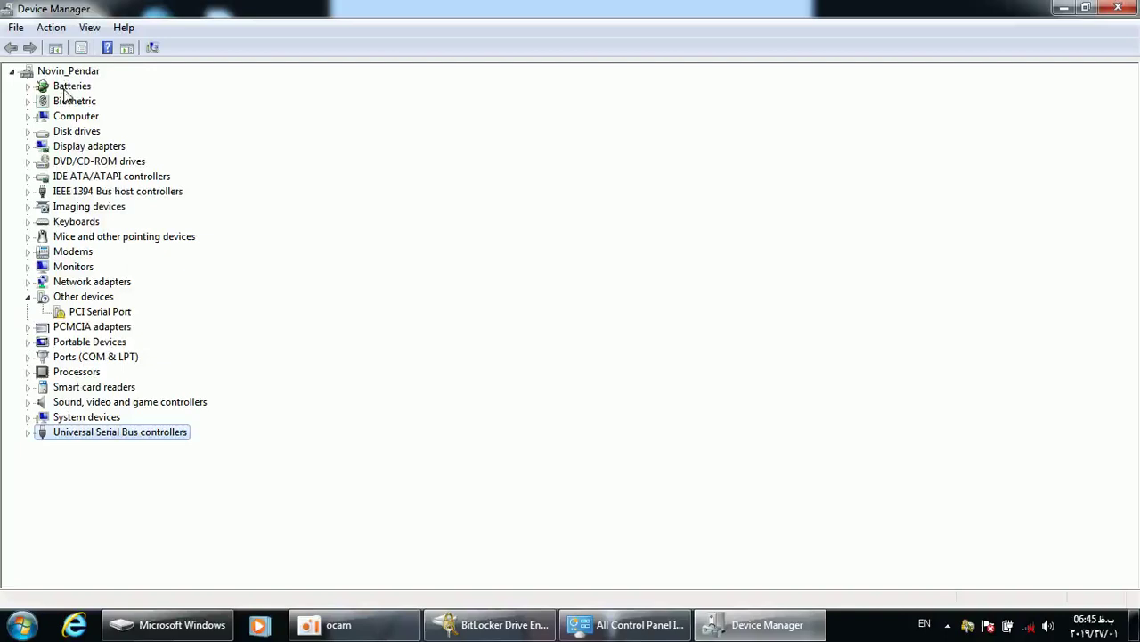
Peek at Batteries, then expand Monitors and IEEE 1394 Bus host controllers
double_click(64, 89)
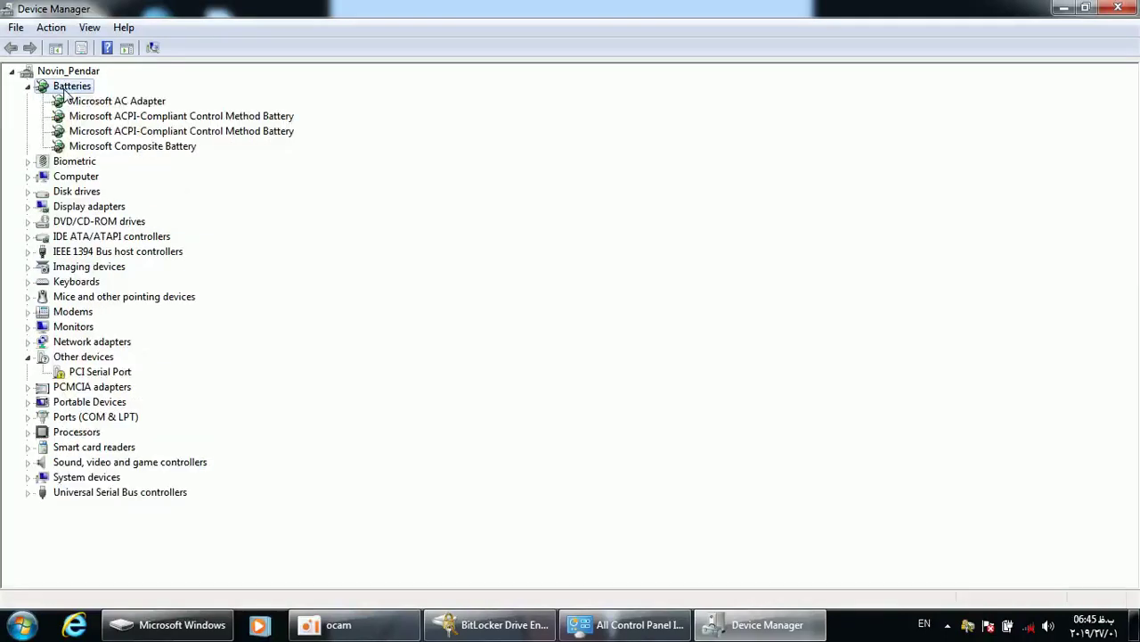
double_click(63, 90)
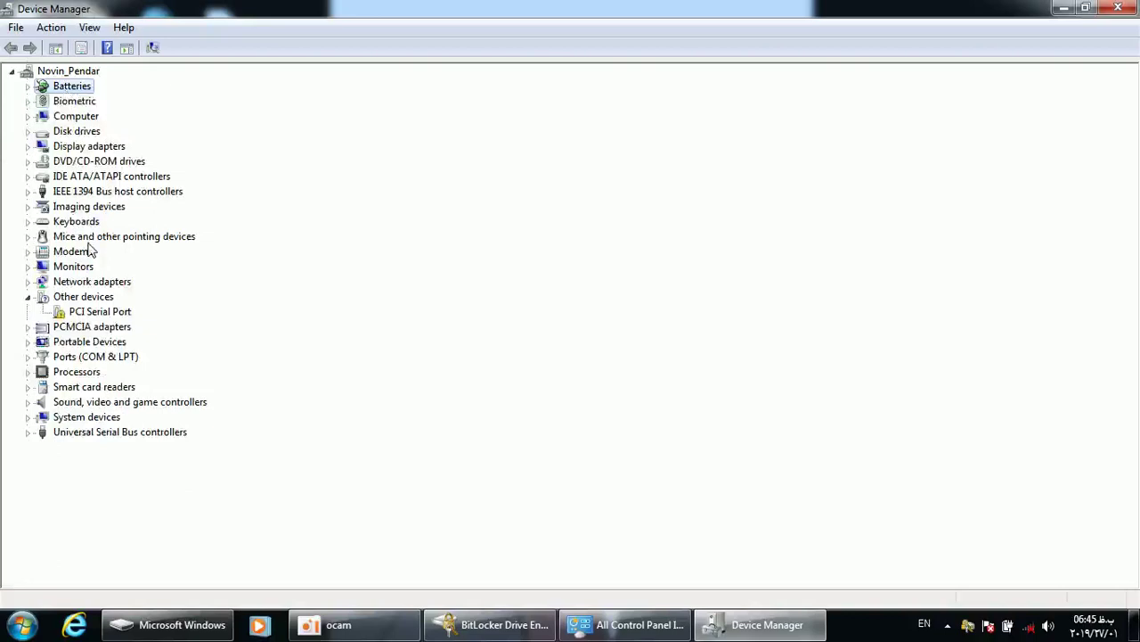
click(41, 298)
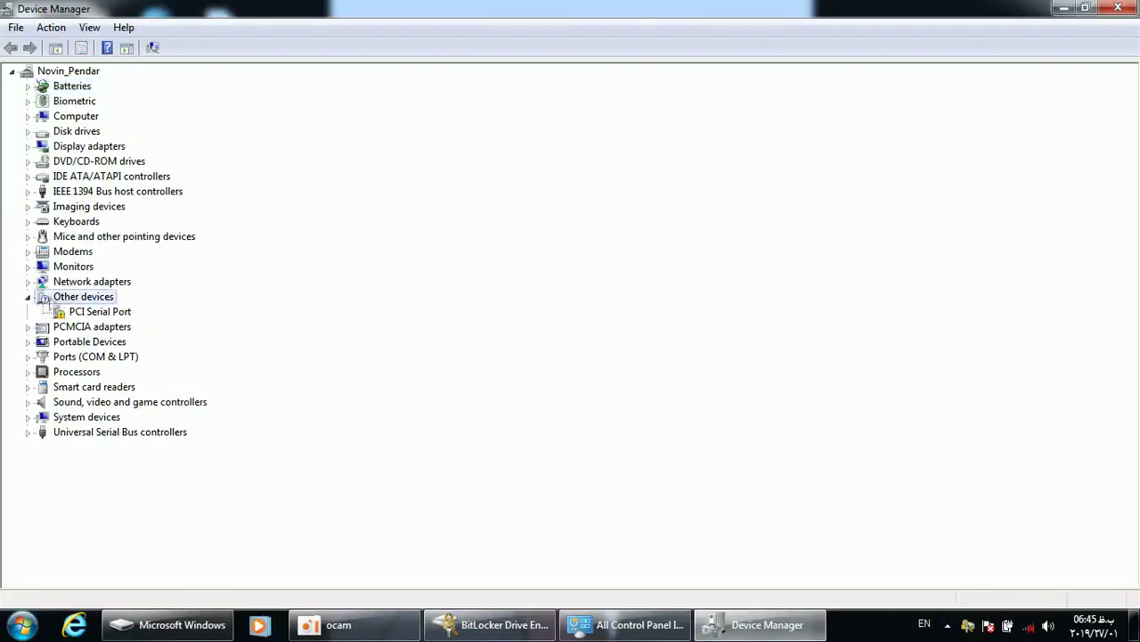
double_click(83, 269)
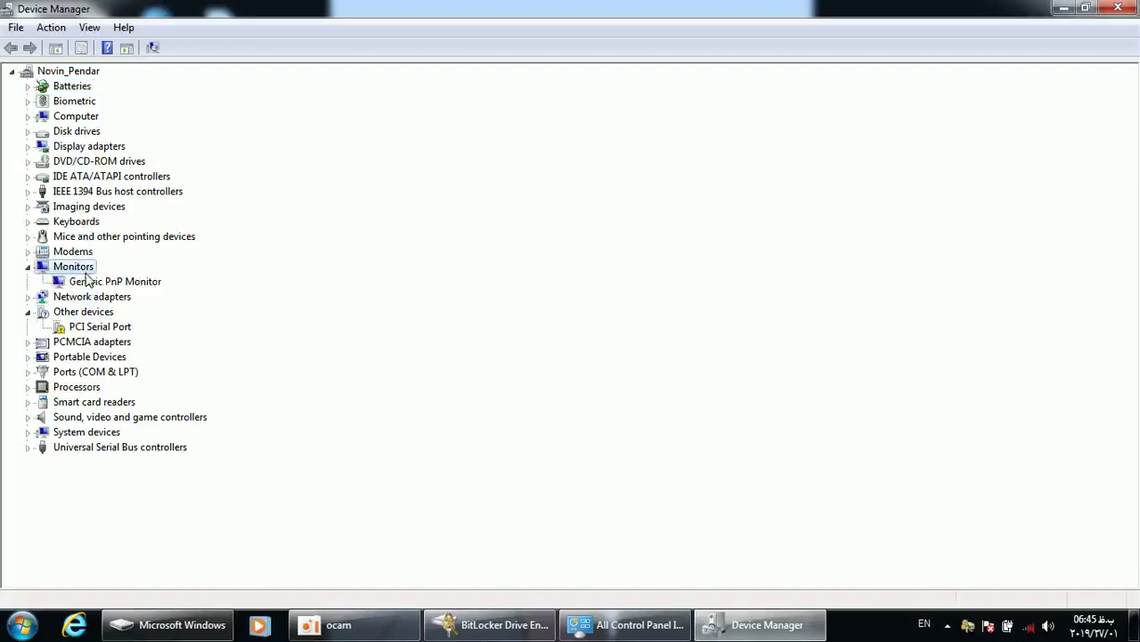
double_click(78, 191)
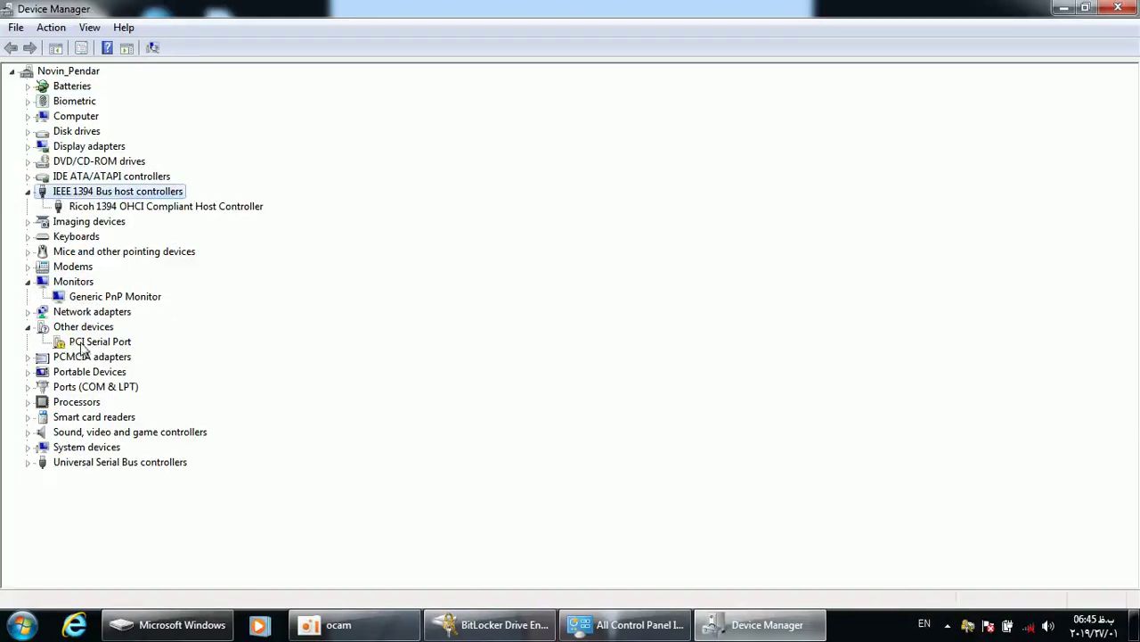
Search the computer for a PCI Serial Port driver, close the failure notice, and minimize Device Manager
double_click(77, 344)
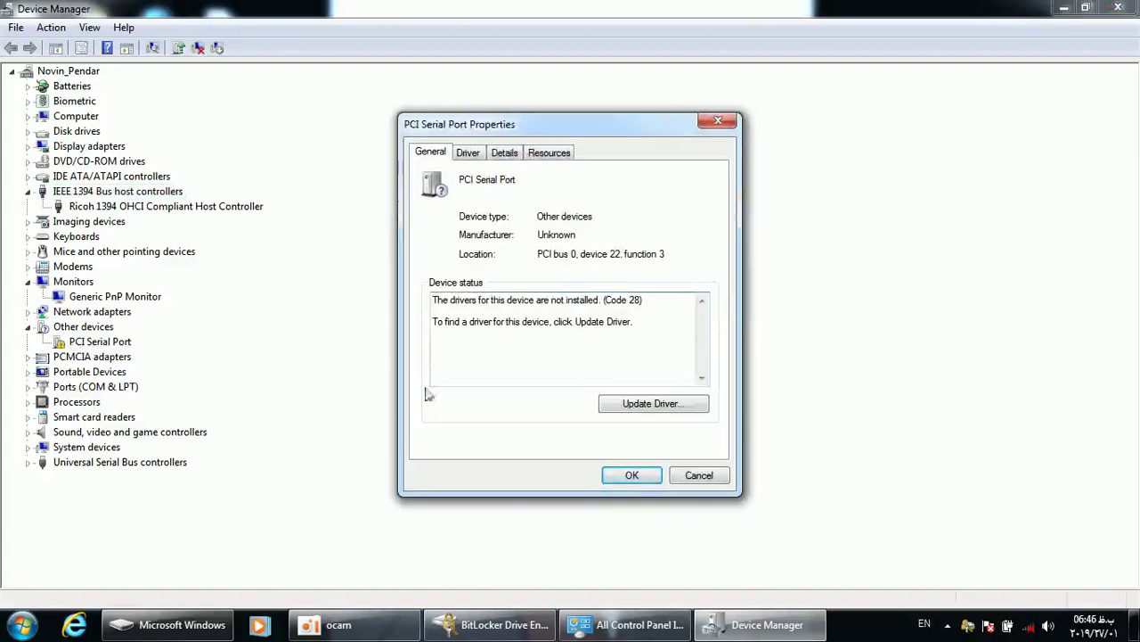
click(642, 406)
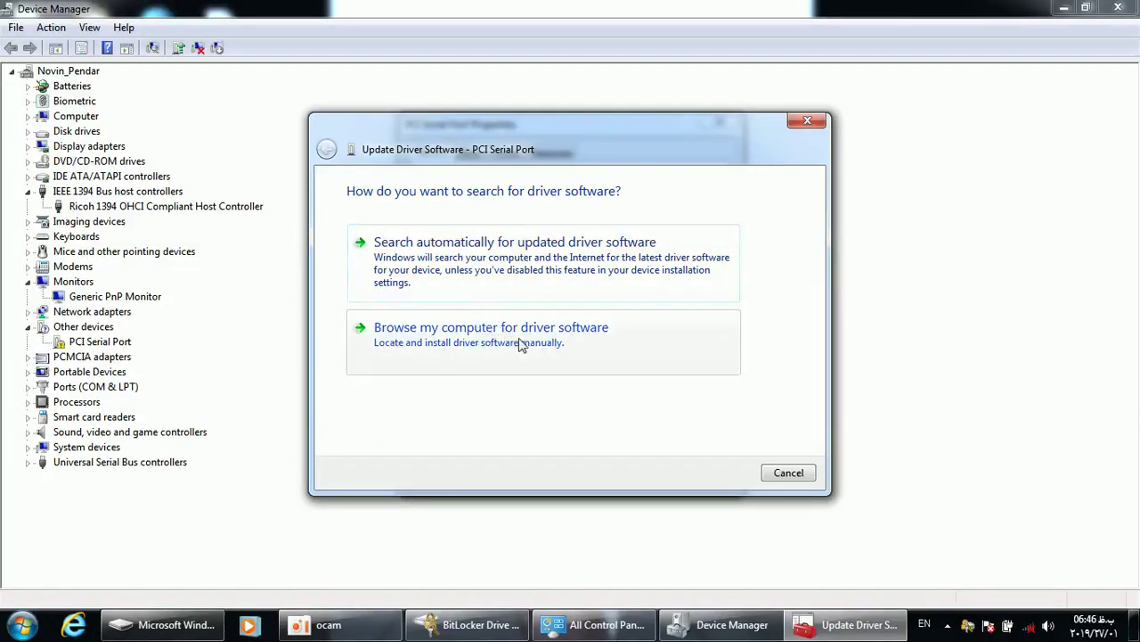
click(580, 333)
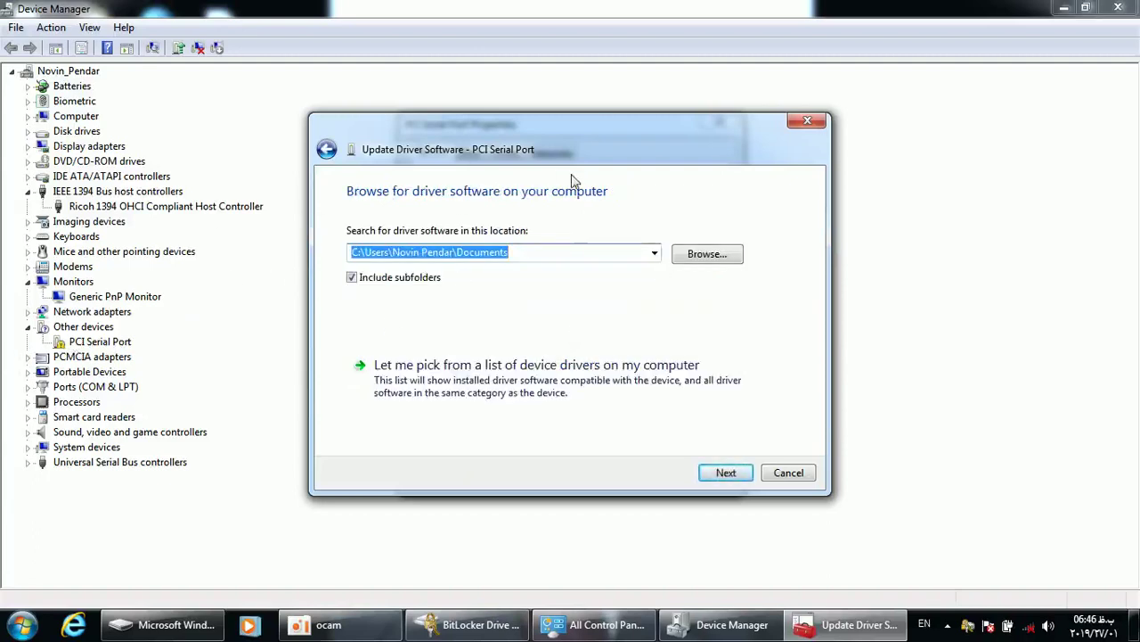
click(686, 260)
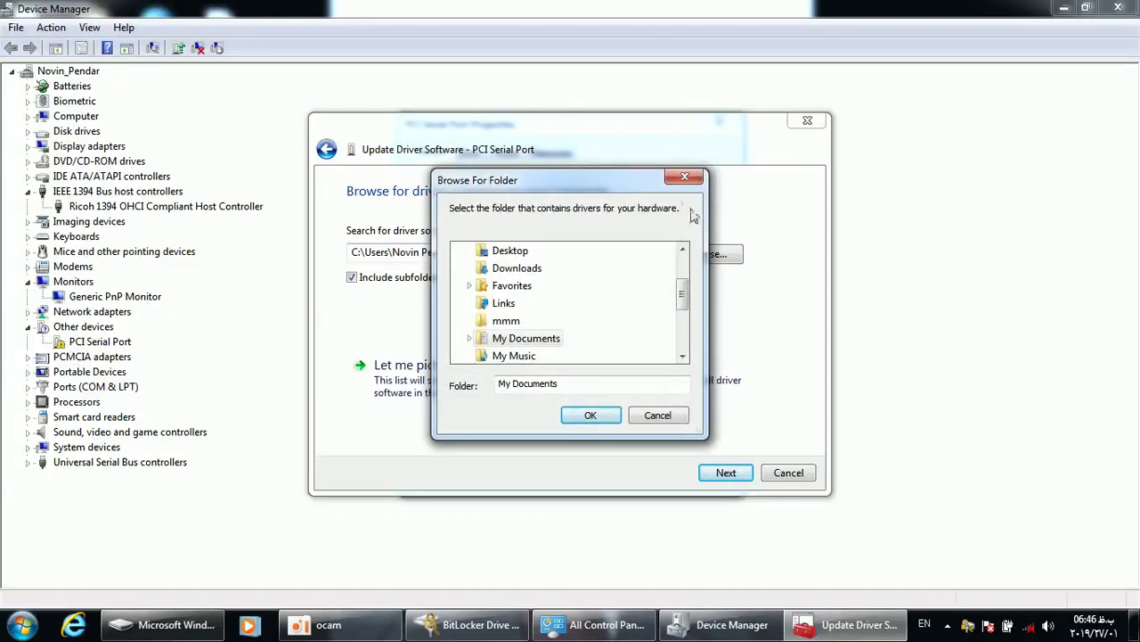
click(684, 180)
click(741, 473)
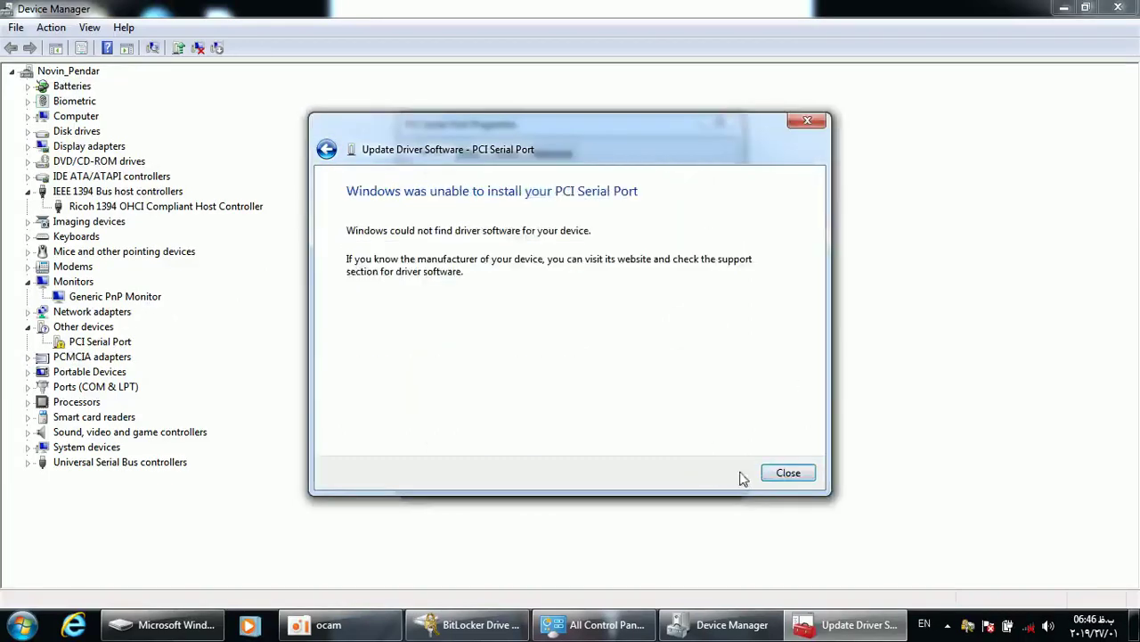
click(798, 479)
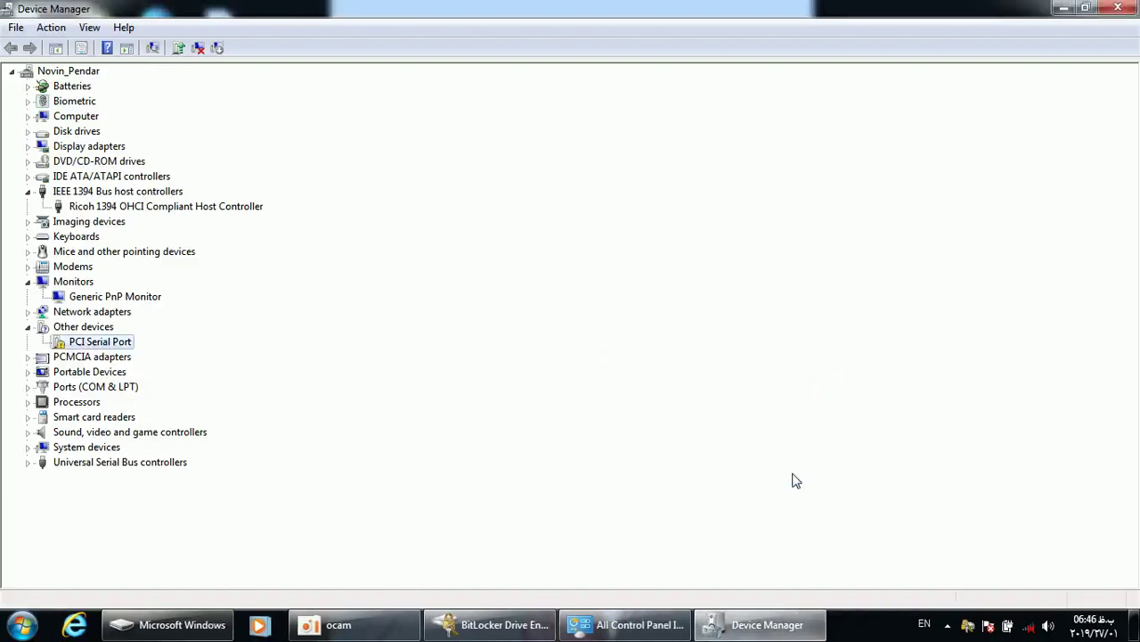
click(760, 622)
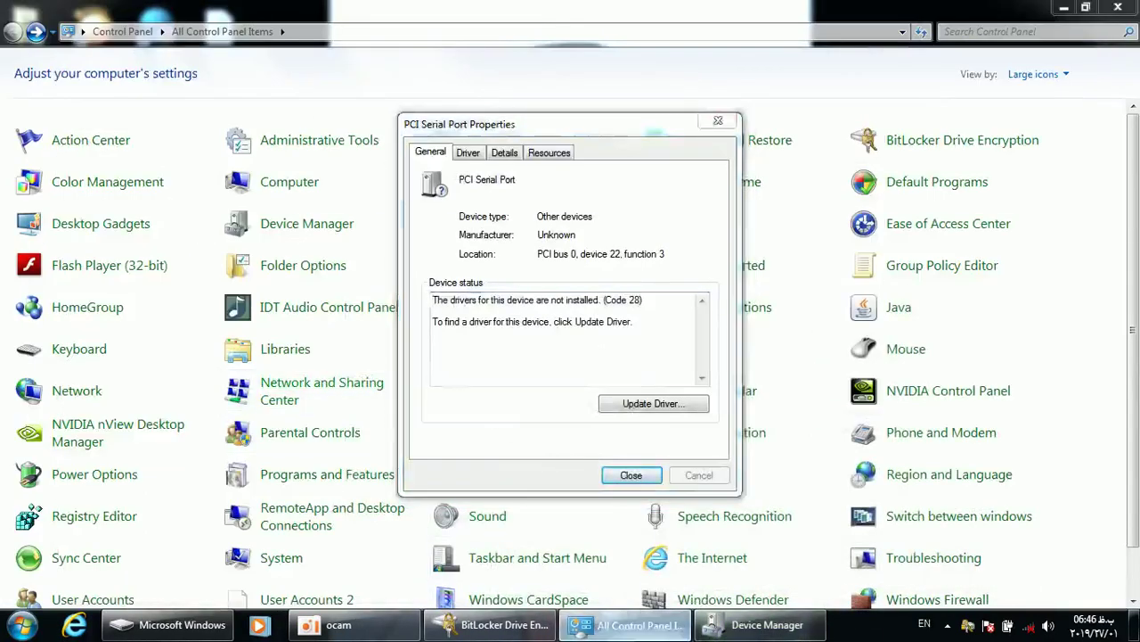
Restart the PCI Serial Port driver update via Browse my computer, then cancel and close its properties
click(685, 623)
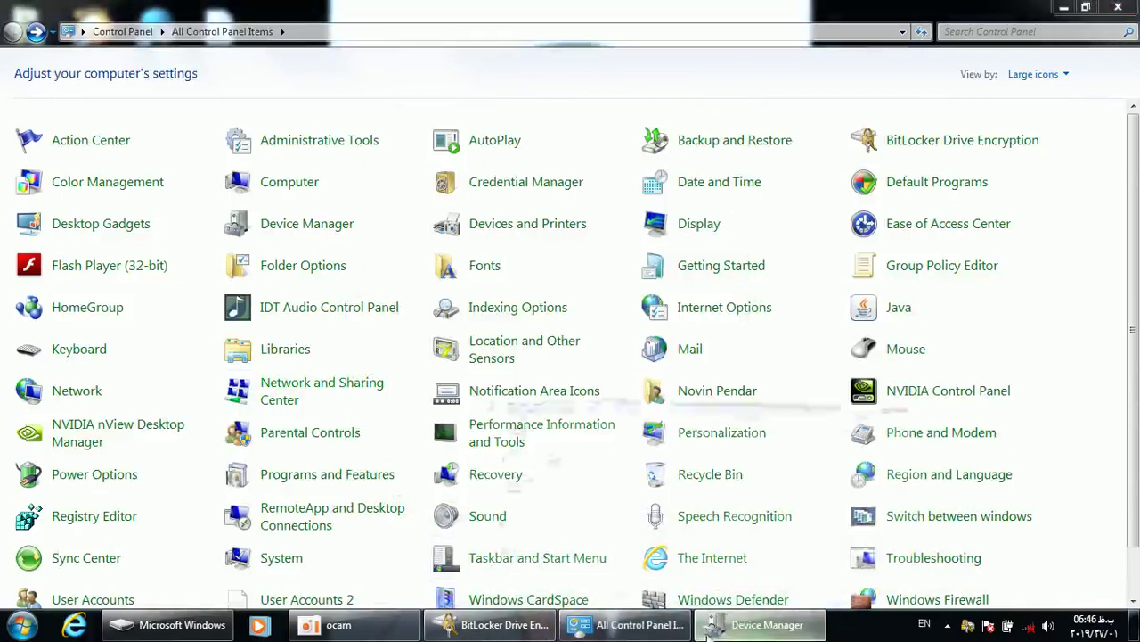
click(767, 624)
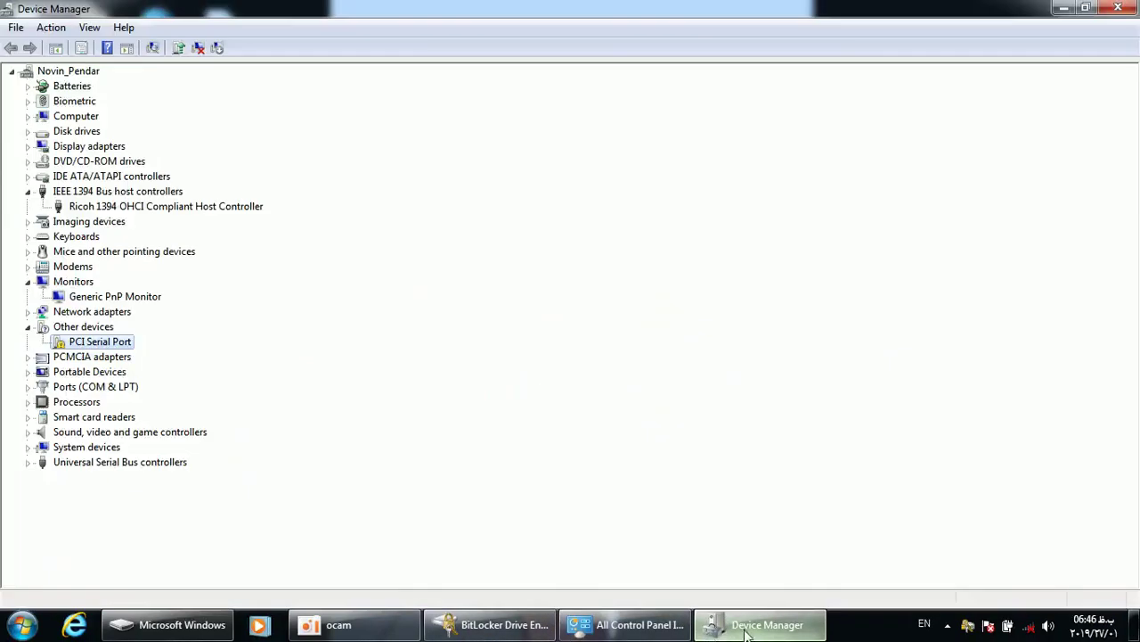
double_click(98, 345)
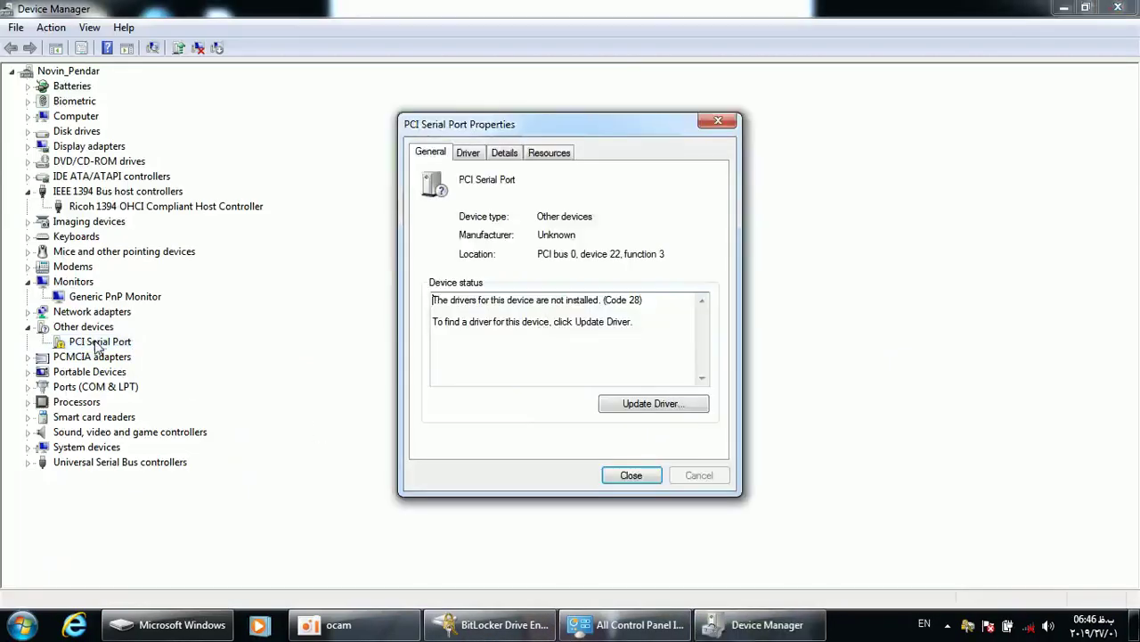
click(633, 403)
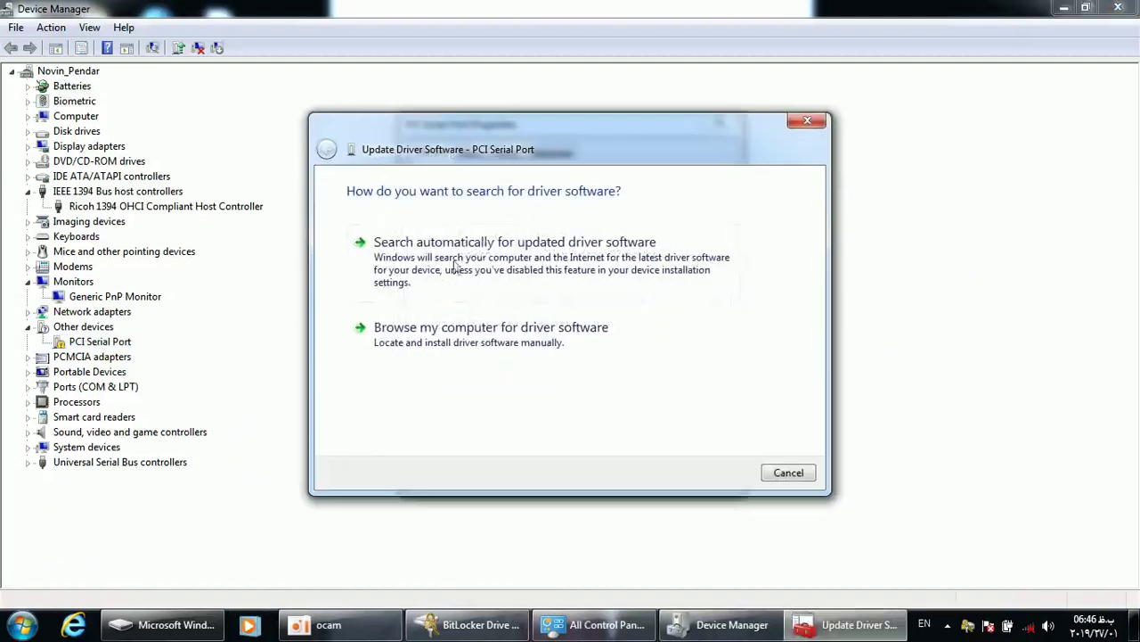
click(437, 361)
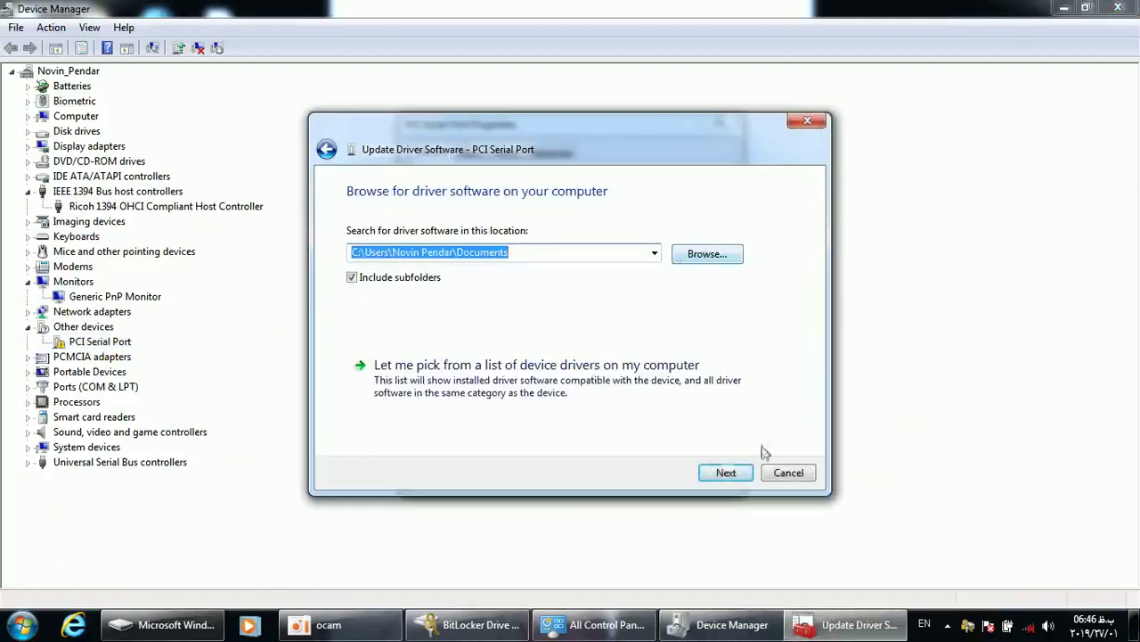
click(771, 476)
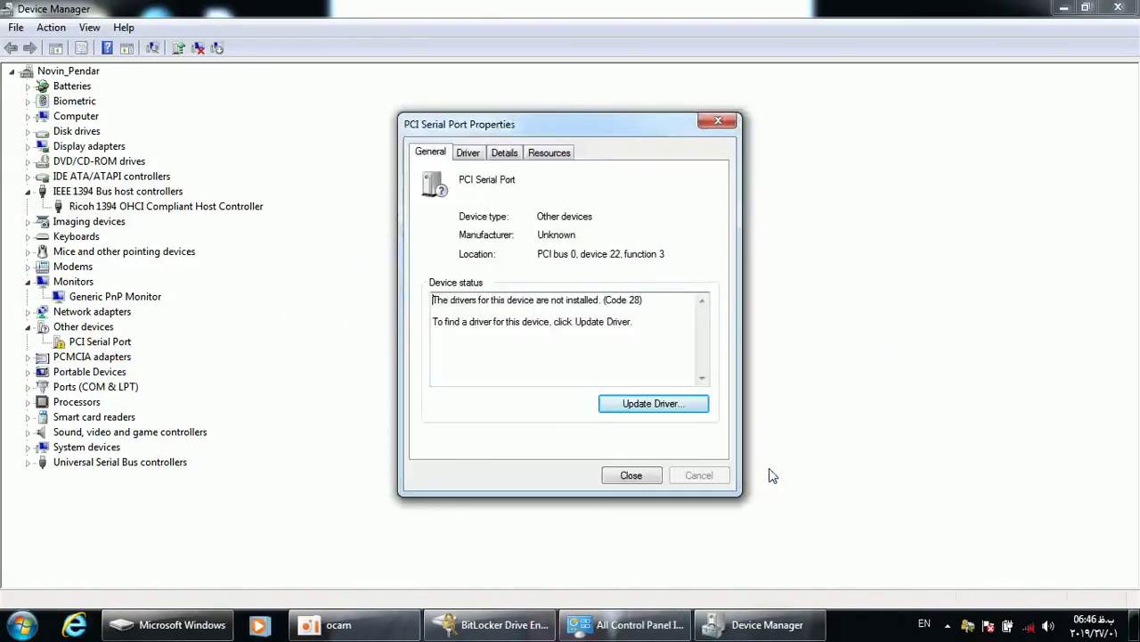
click(647, 477)
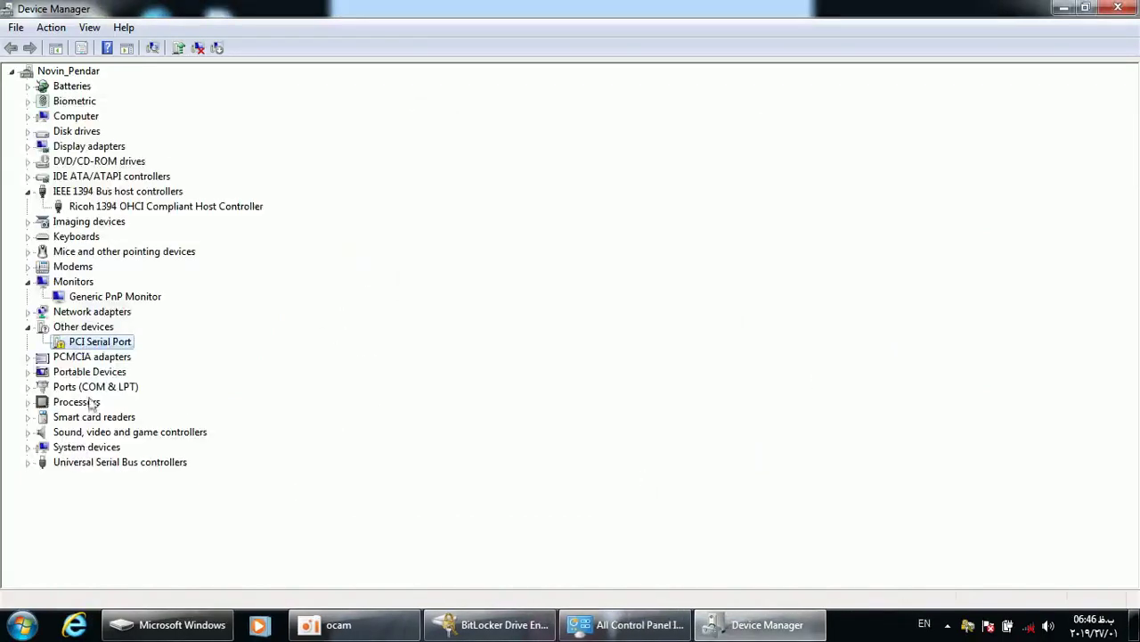
Expand Processors to browse the listed CPUs, and briefly expand then collapse Portable Devices
click(96, 390)
double_click(90, 402)
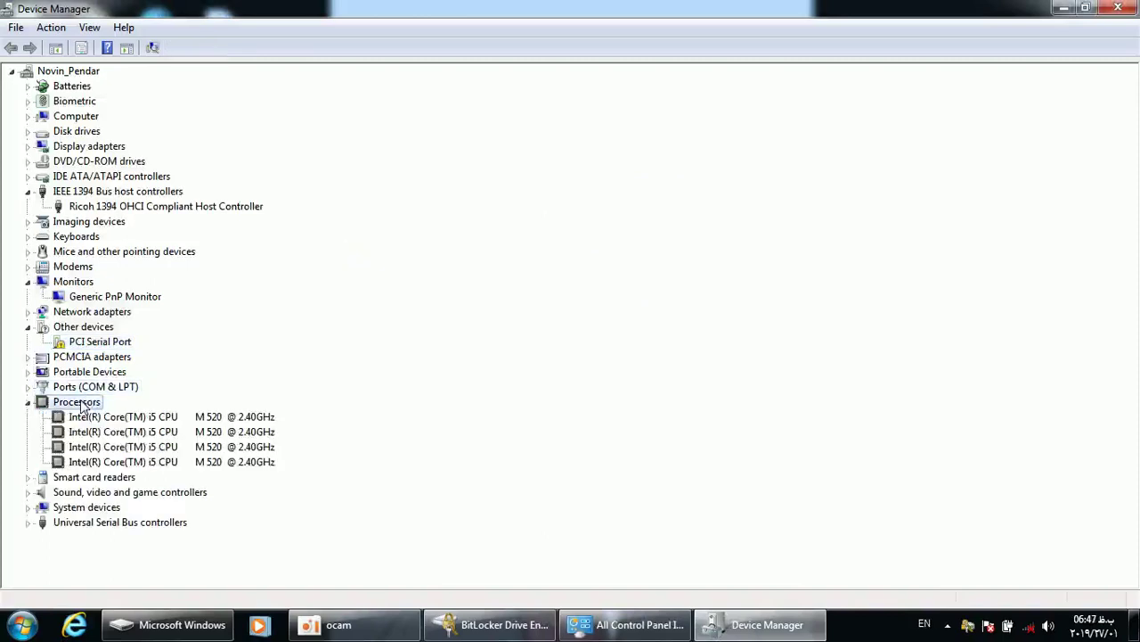
click(100, 432)
click(98, 464)
click(98, 447)
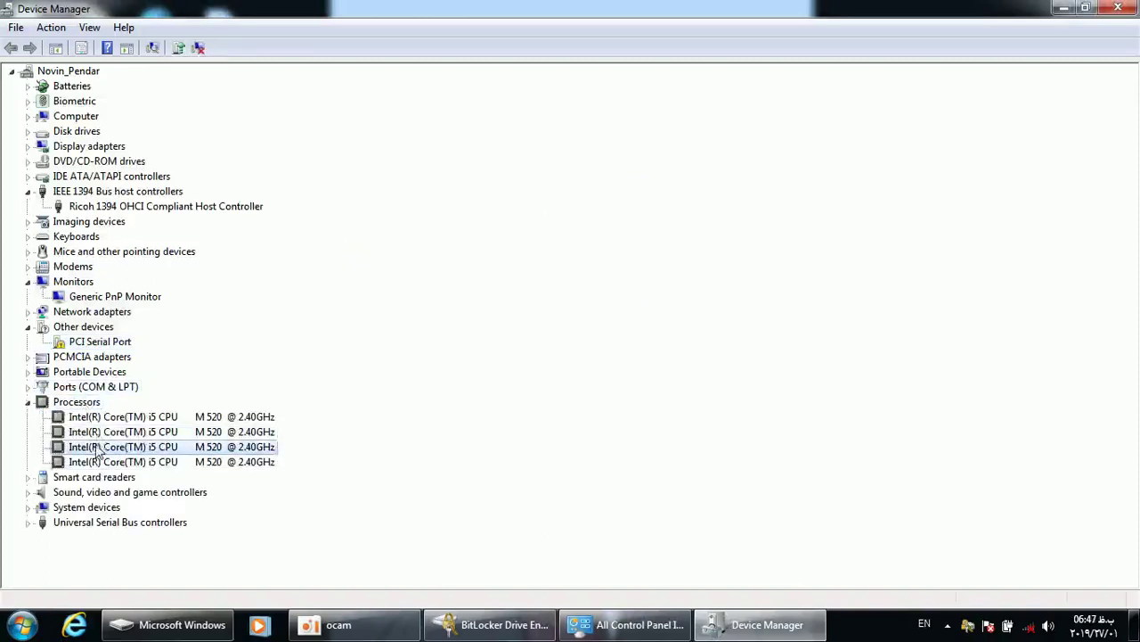
click(98, 418)
double_click(85, 373)
double_click(86, 372)
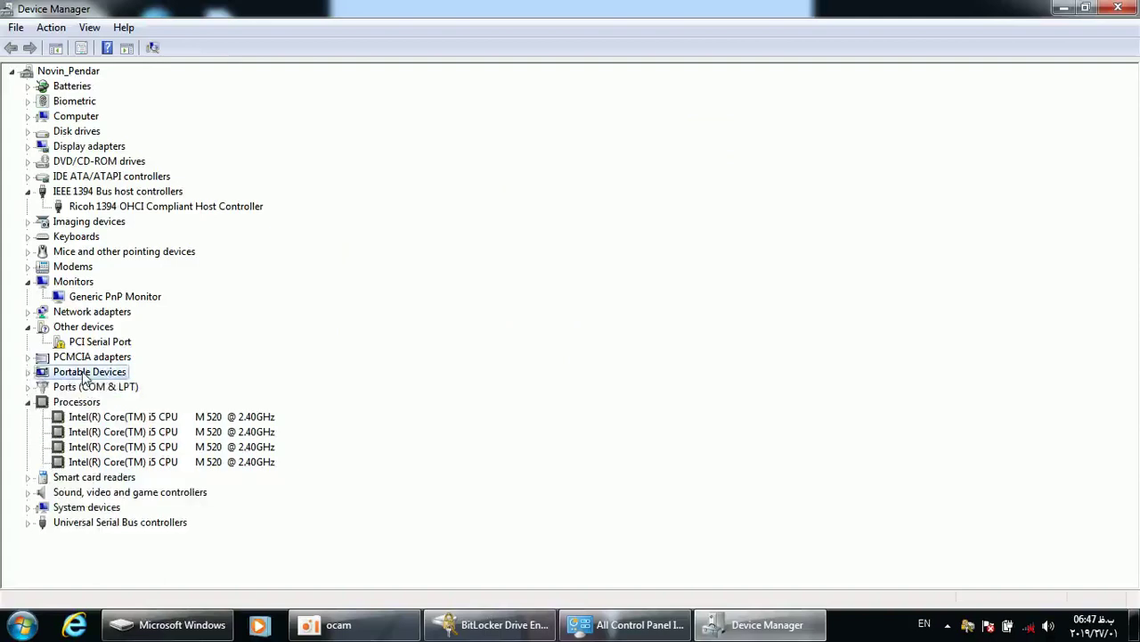
Expand Imaging devices, Mice, Keyboards, IDE ATA/ATAPI controllers and Display adapters, then select the PS/2 Compatible Mouse
double_click(83, 221)
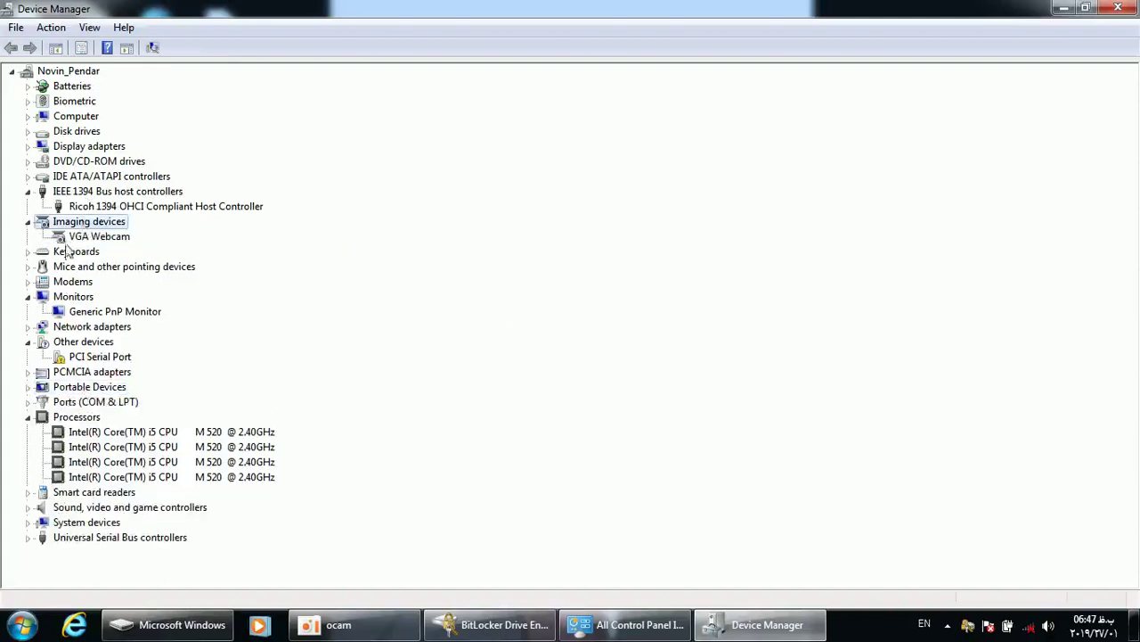
double_click(68, 268)
double_click(71, 252)
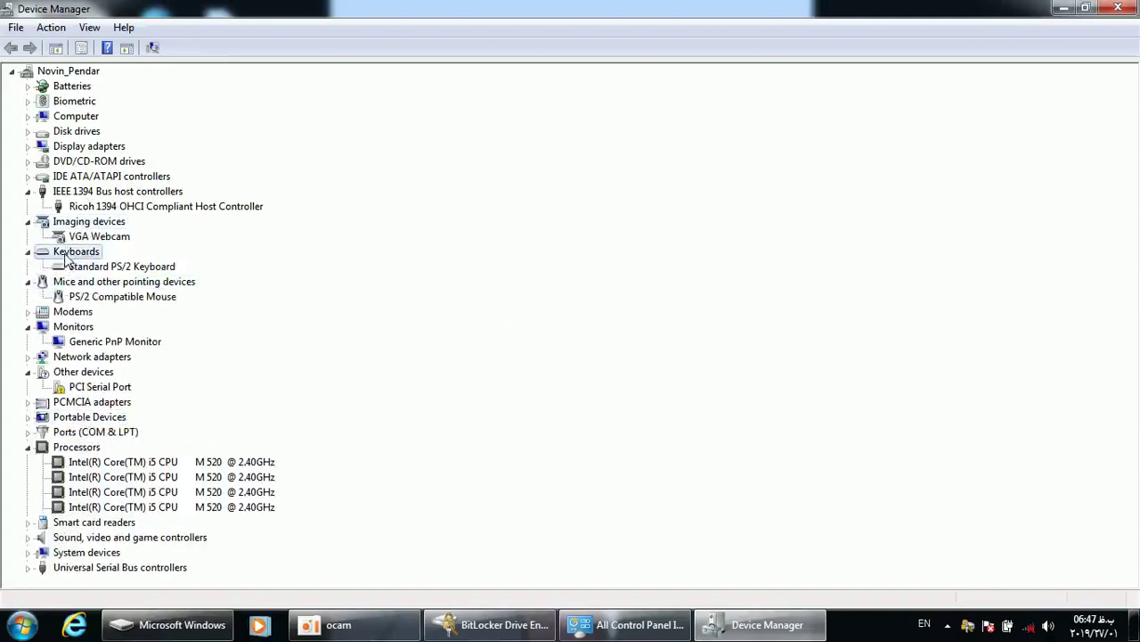
double_click(60, 182)
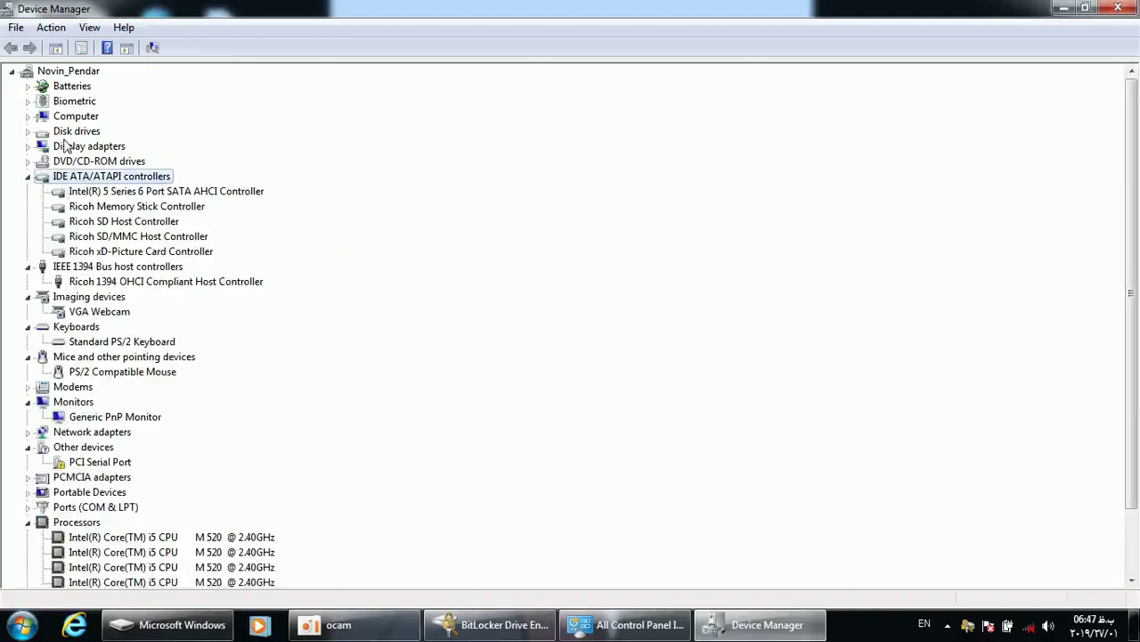
double_click(65, 146)
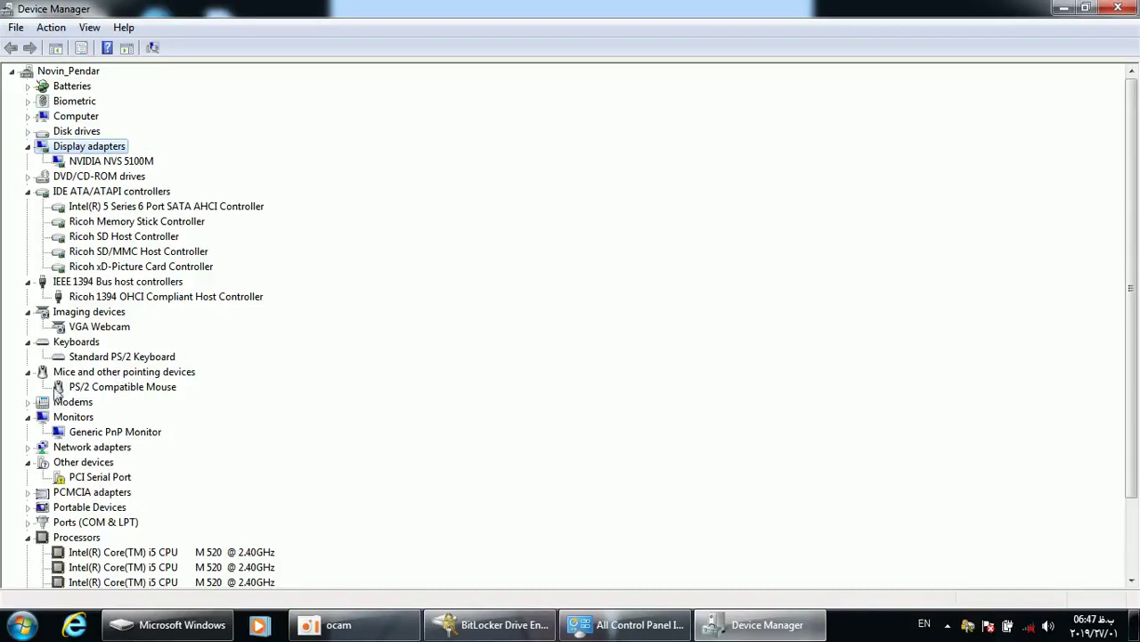
click(72, 390)
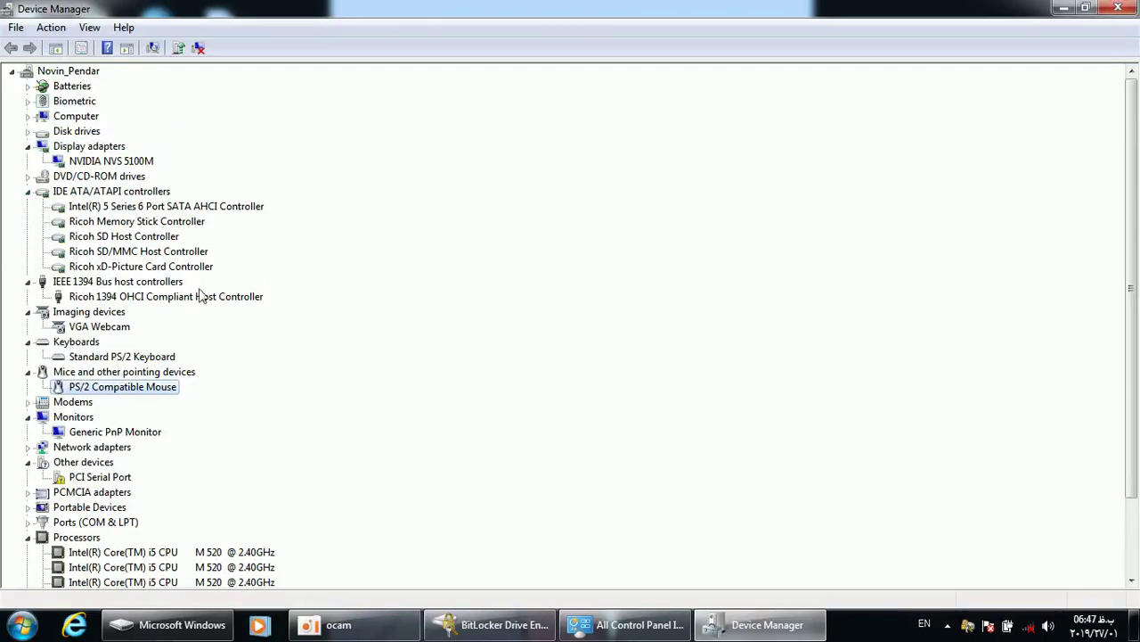
Check the PCI Serial Port properties once more, cancel them, and close Device Manager
double_click(89, 478)
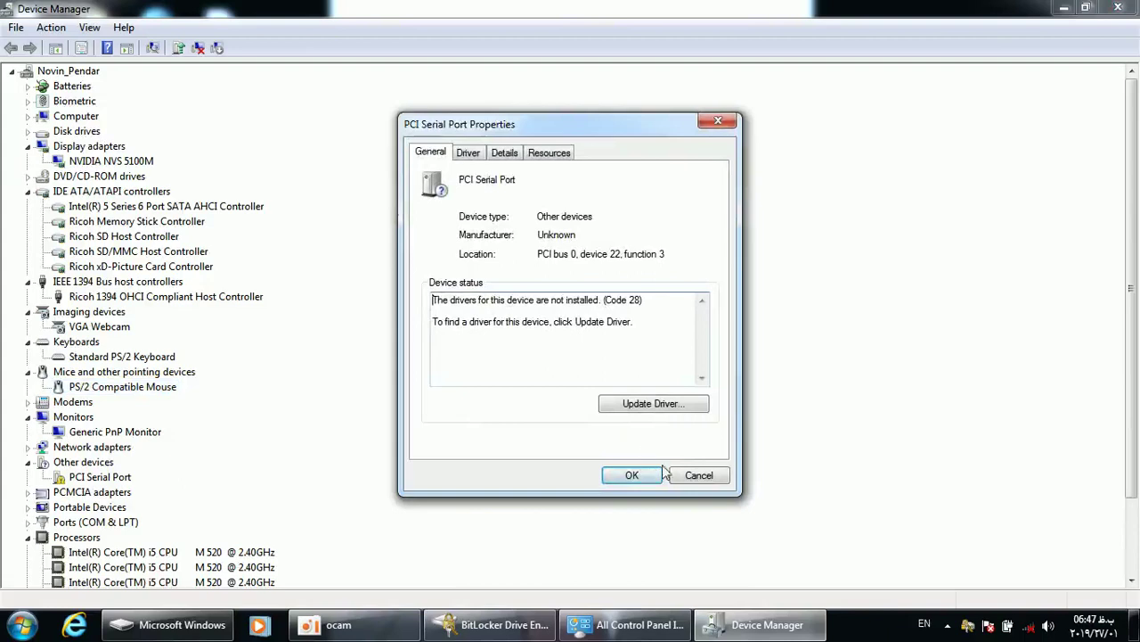
click(695, 475)
click(1118, 7)
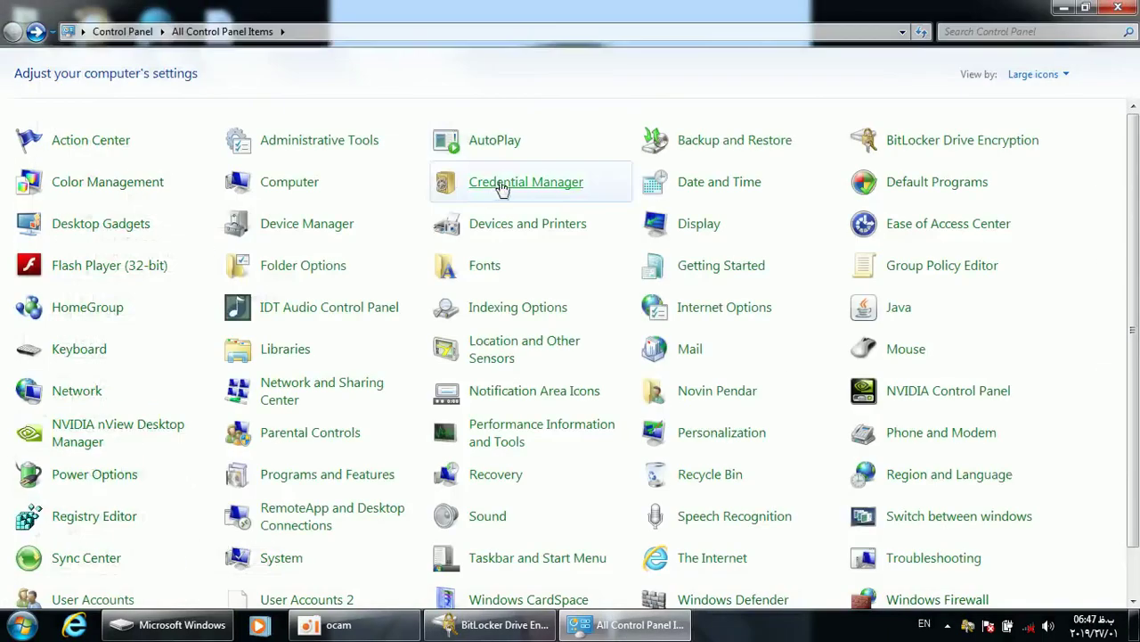
click(340, 625)
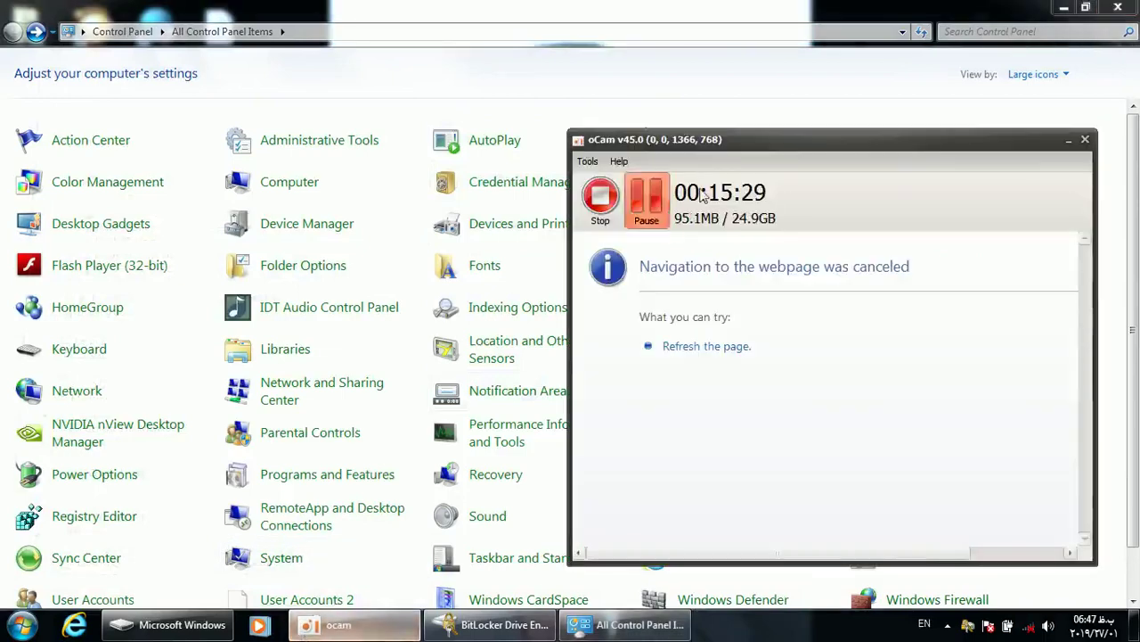